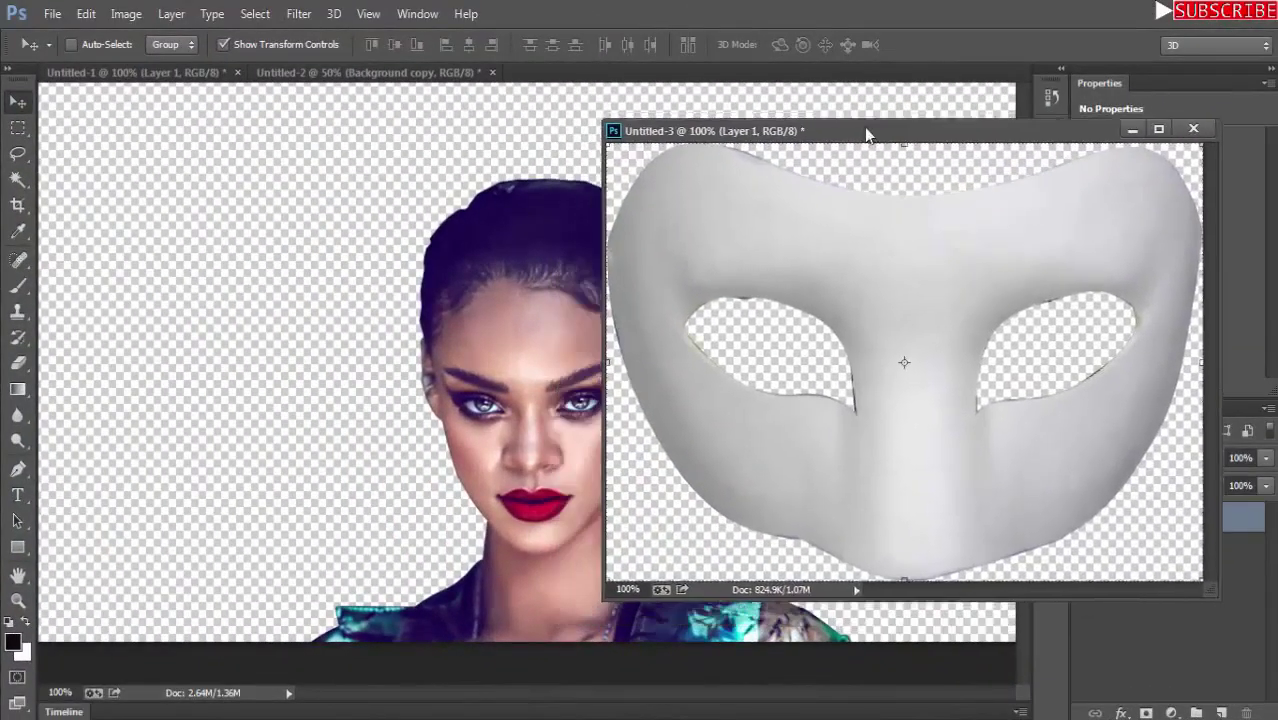
Float the Untitled-3 mask window and move it right over the Untitled-1 portrait.
drag(867, 133, 947, 129)
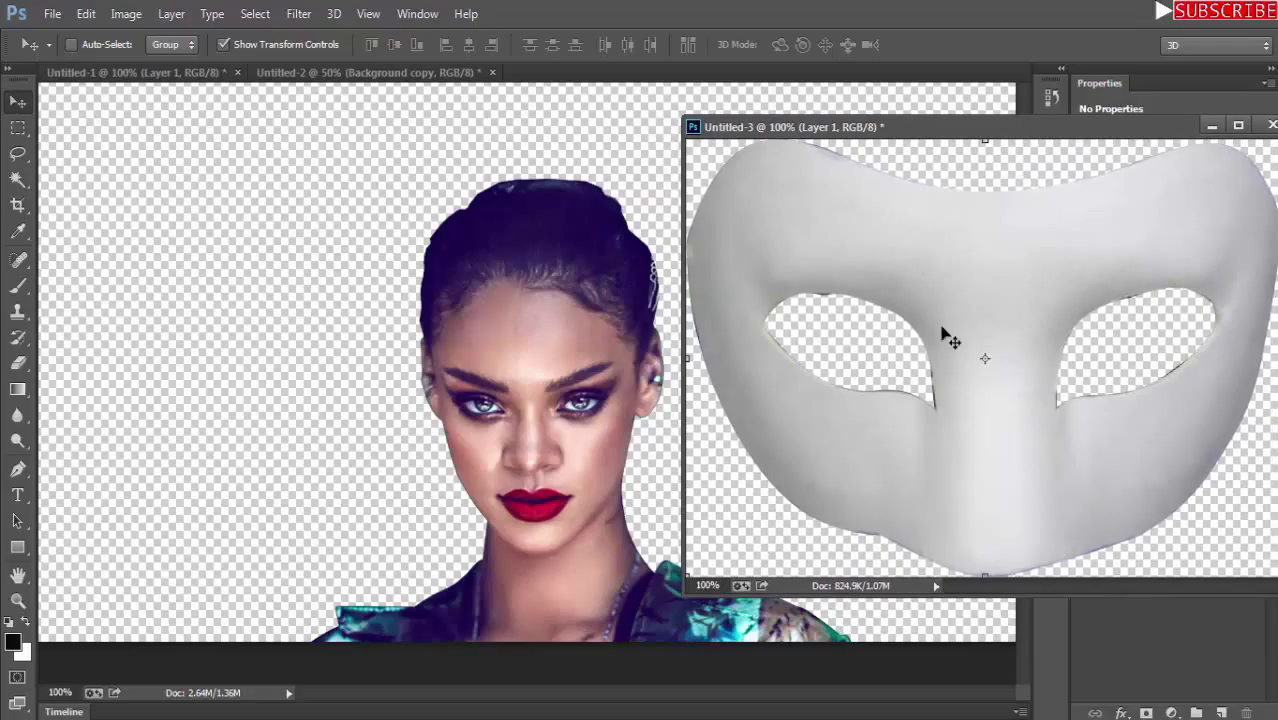
Copy the white mask image into the Untitled-1 portrait as a new layer.
drag(716, 333, 485, 322)
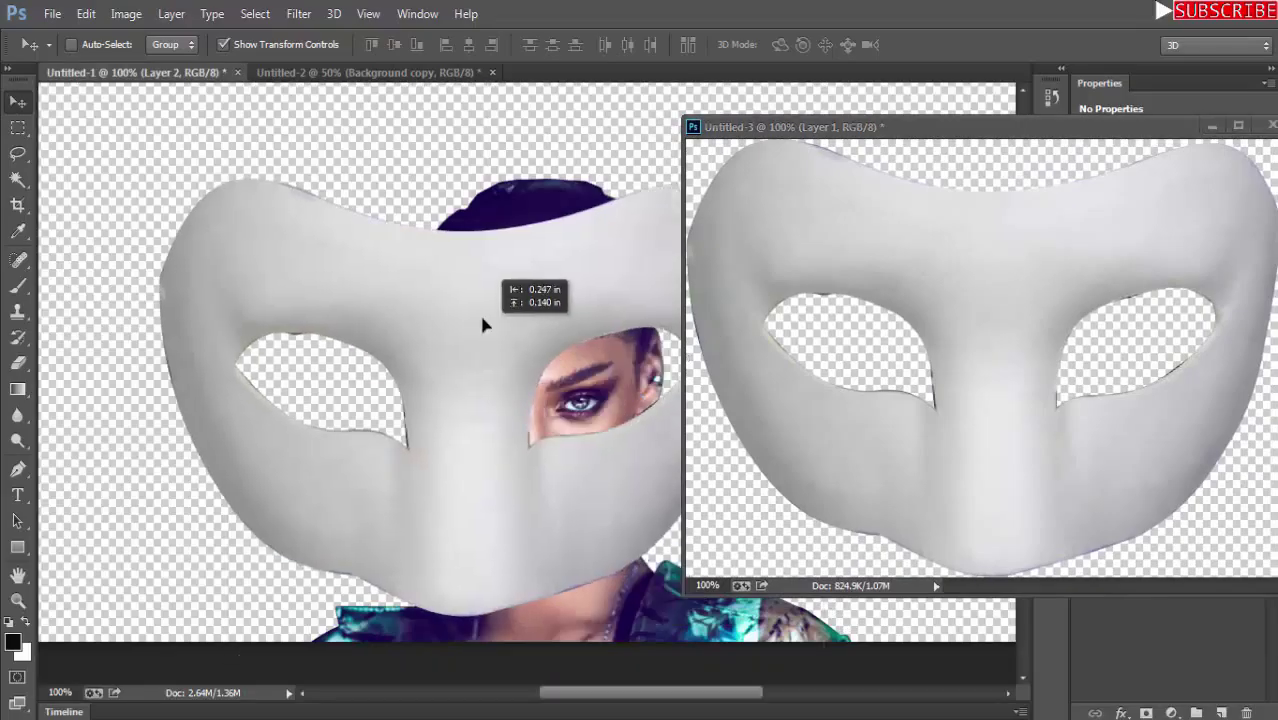
drag(869, 127, 869, 76)
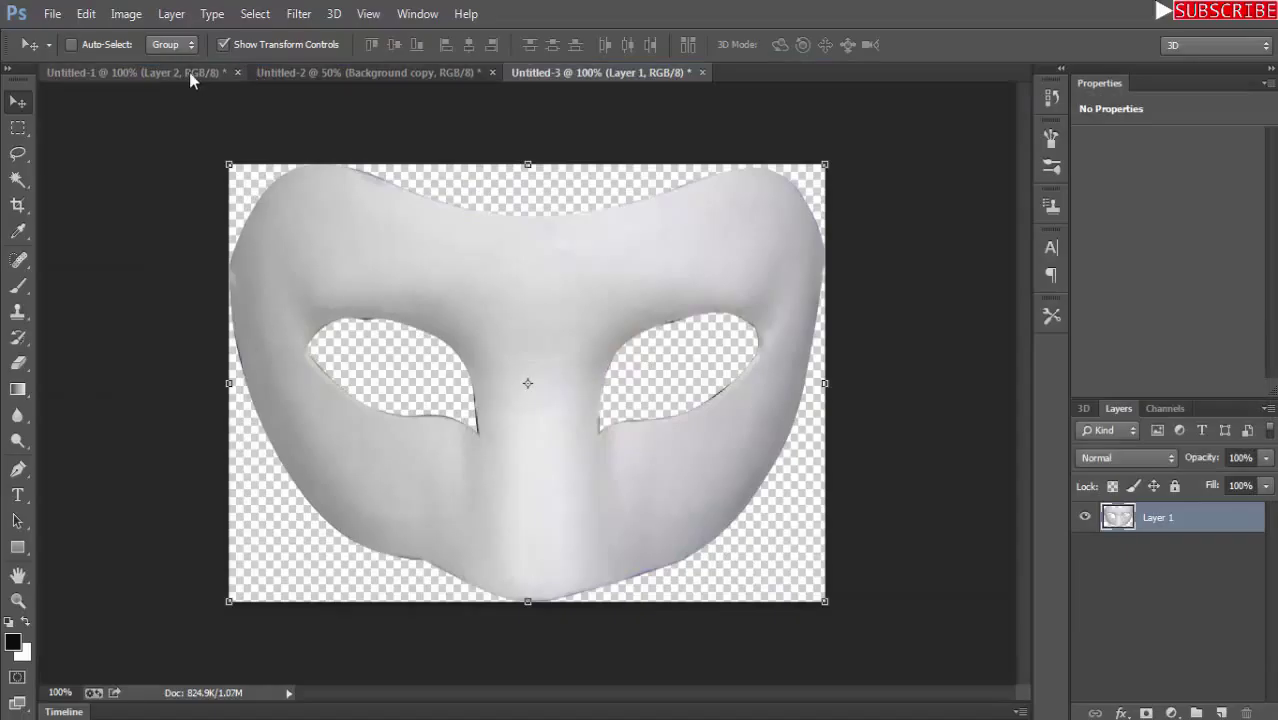
click(189, 72)
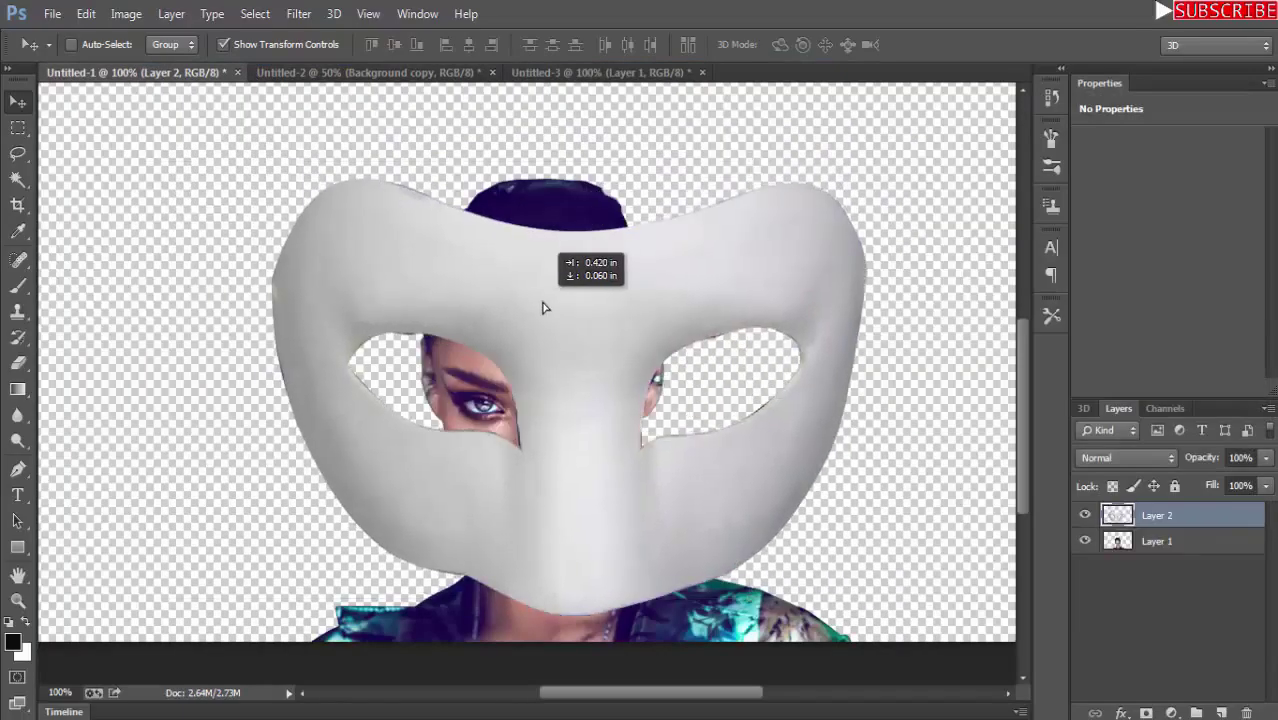
Scale the mask to 43.17% by 24.21% over her eyes and zoom to 200%.
drag(448, 294, 522, 263)
drag(842, 164, 507, 466)
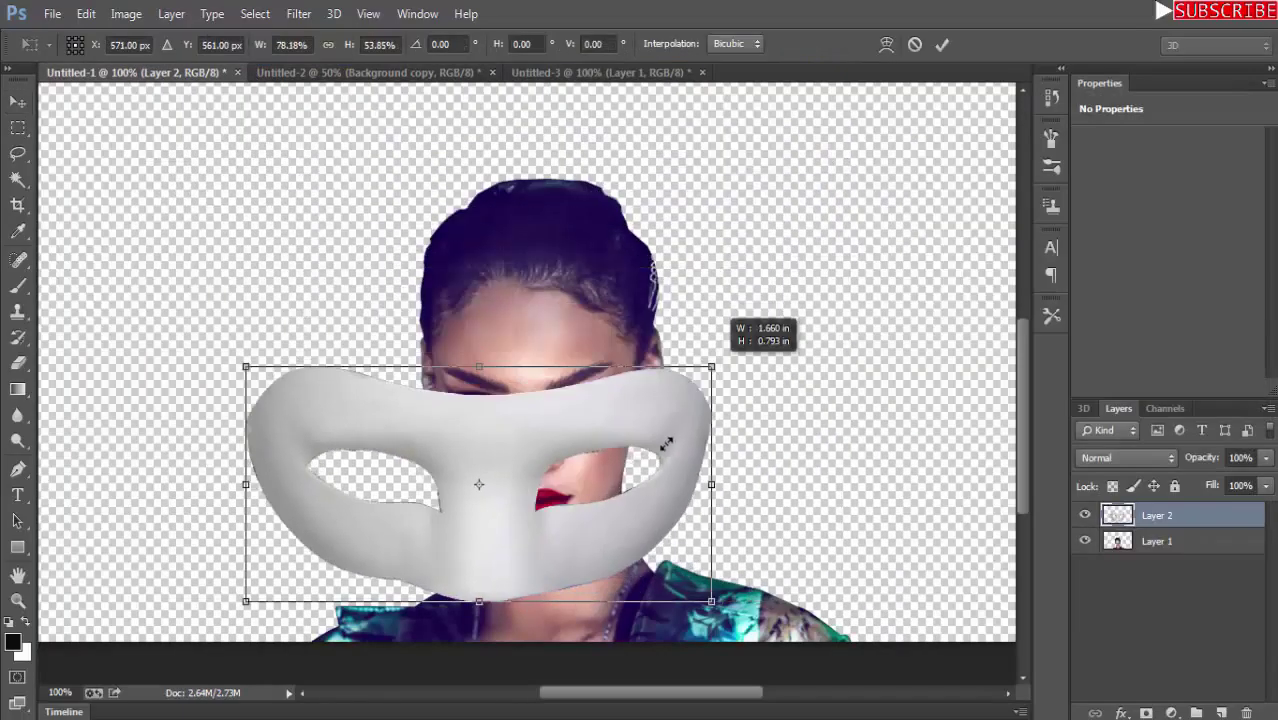
drag(383, 524, 531, 394)
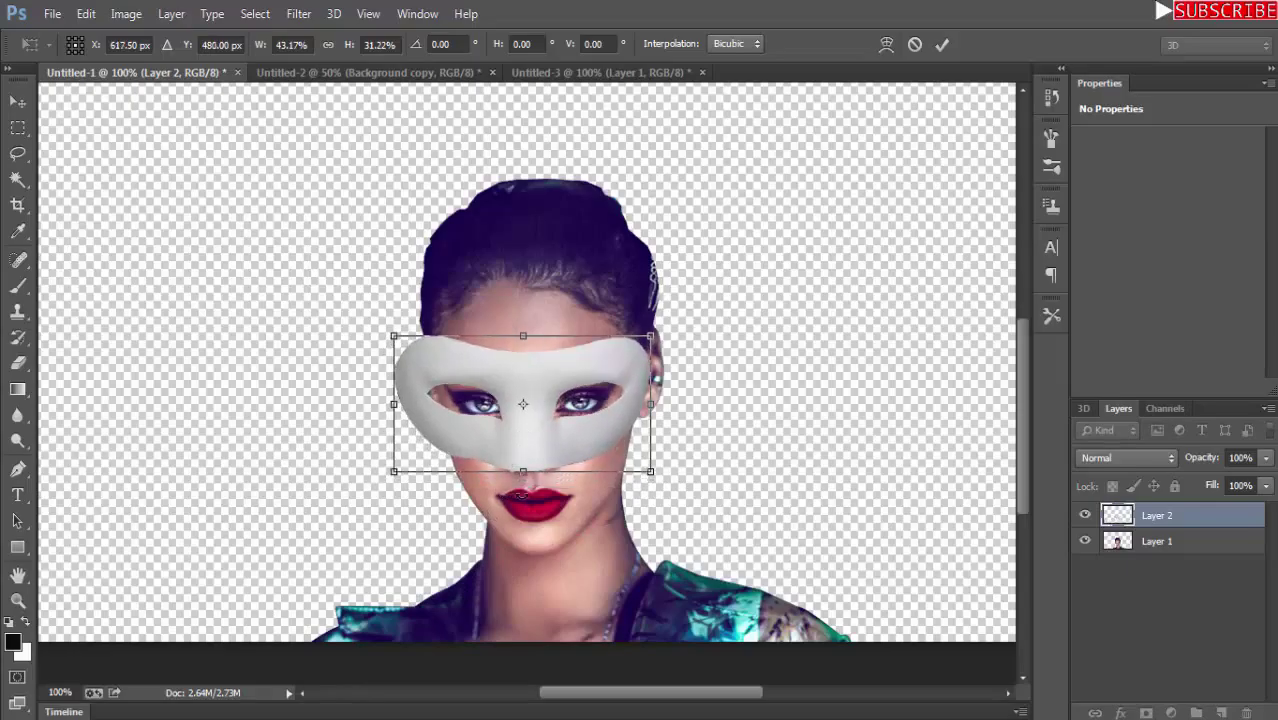
drag(523, 475, 523, 455)
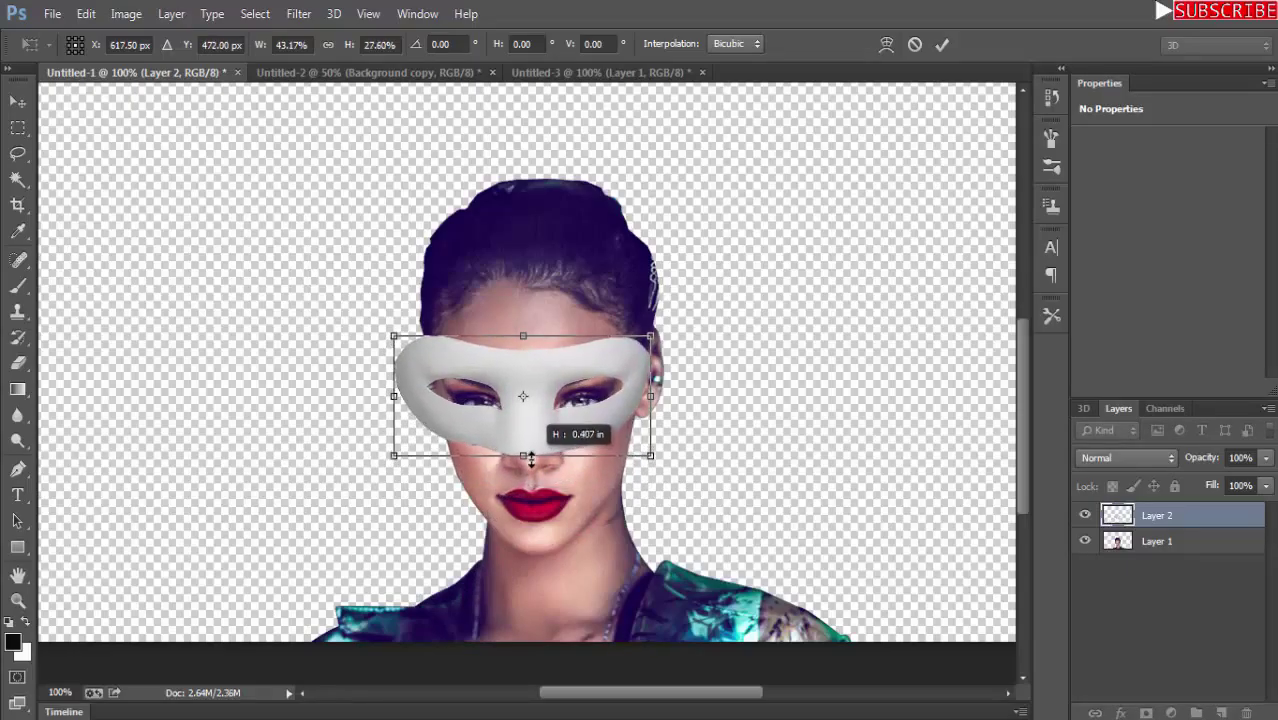
drag(525, 337, 523, 351)
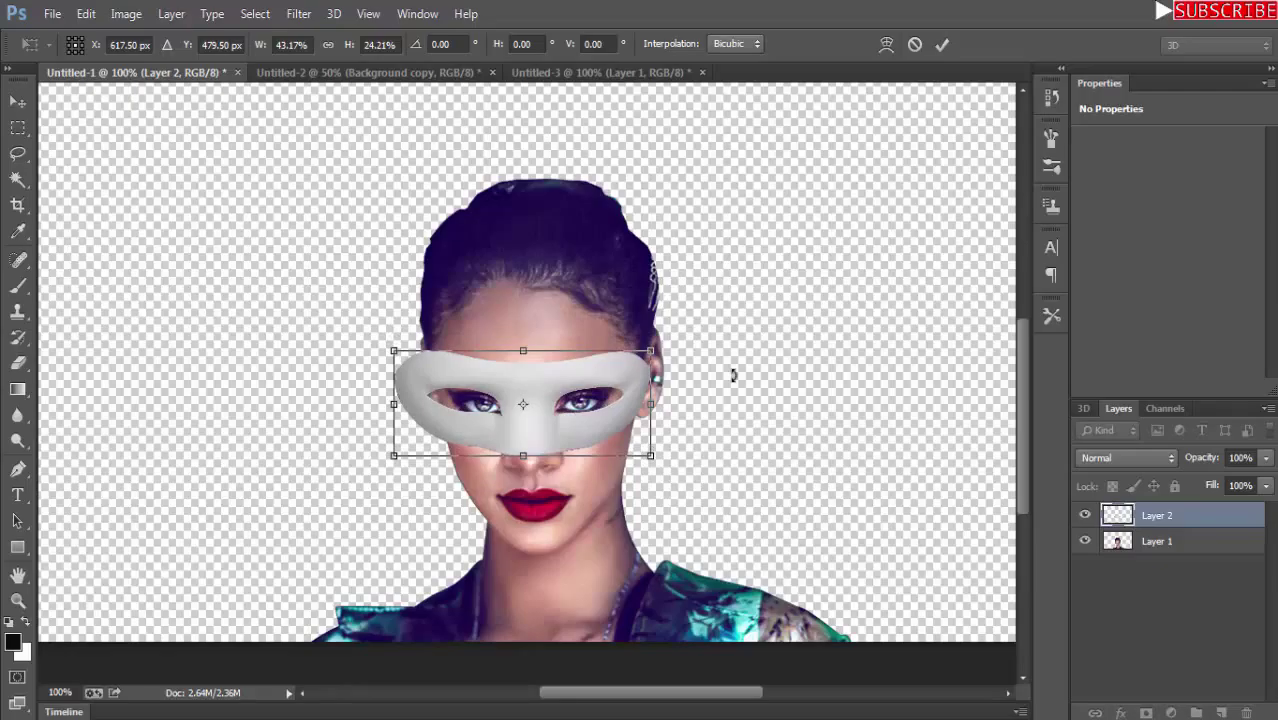
key(ctrl+plus)
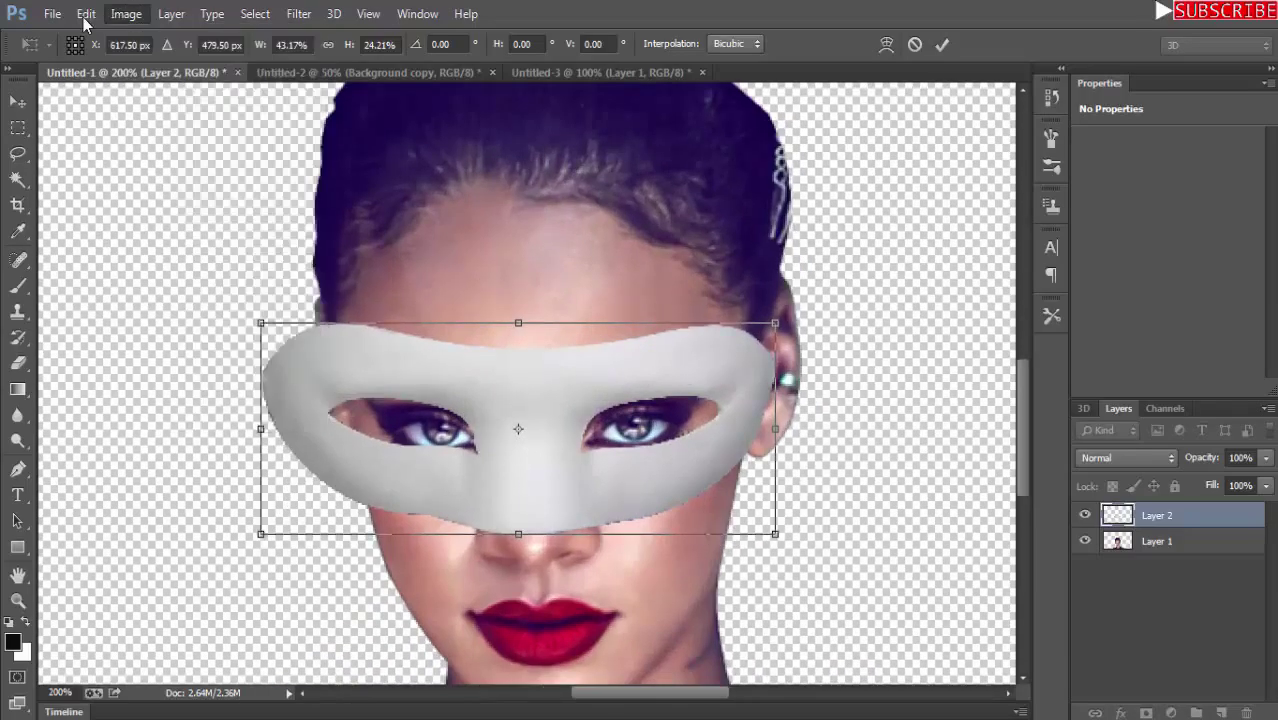
Warp the mask's left side, top and right edge near the ear to hug her face.
click(86, 14)
click(389, 499)
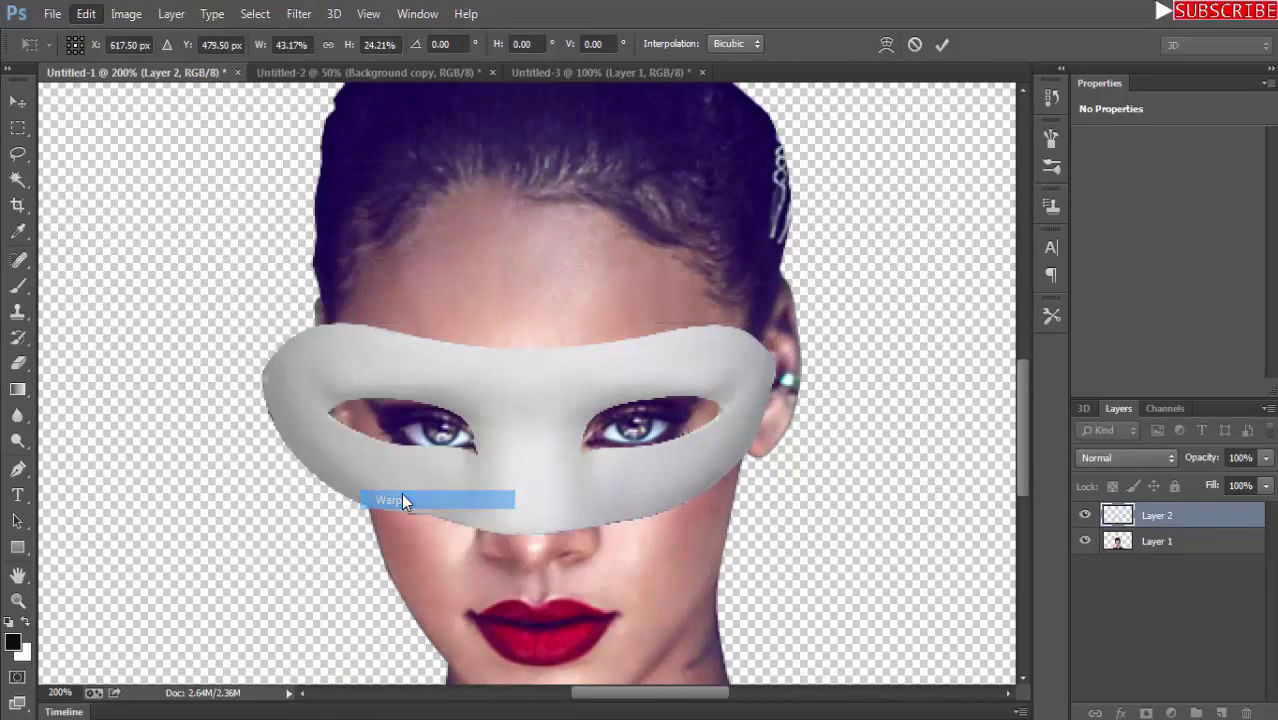
mouse_move(334, 417)
mouse_down()
mouse_move(500, 425)
mouse_move(465, 451)
mouse_up()
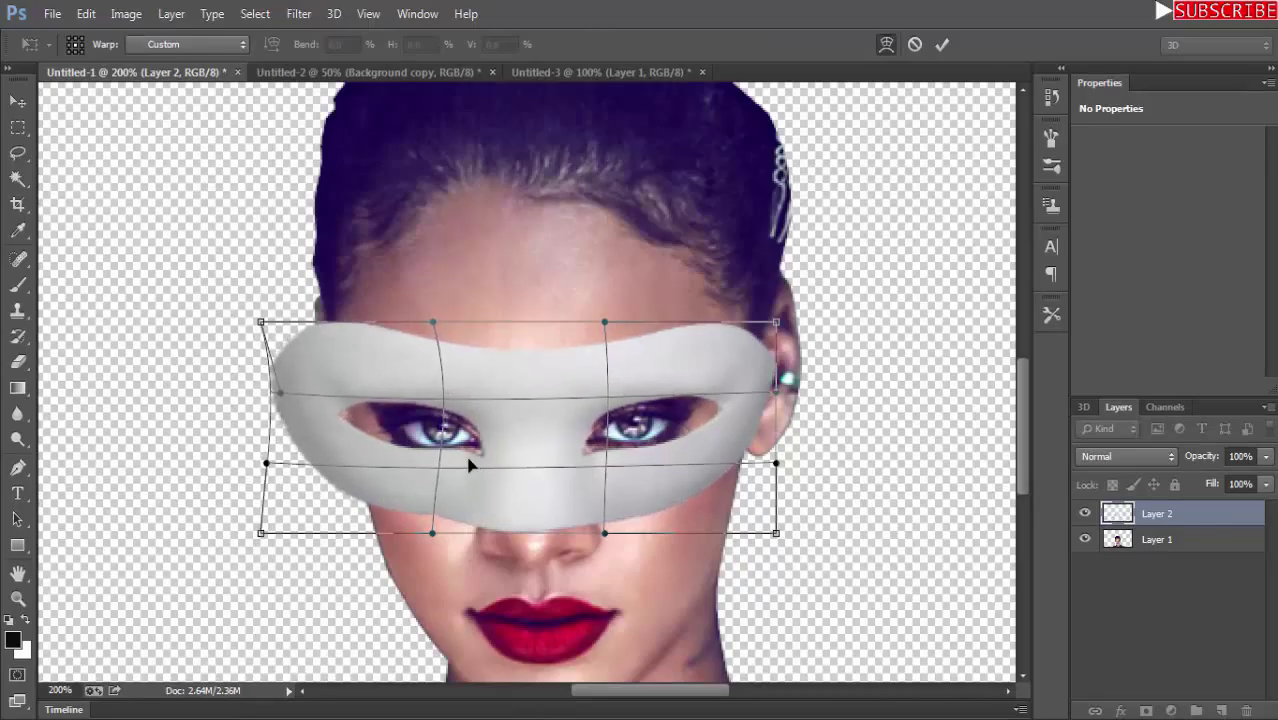
mouse_move(584, 456)
mouse_down()
mouse_move(707, 397)
mouse_move(777, 405)
mouse_move(754, 380)
mouse_up()
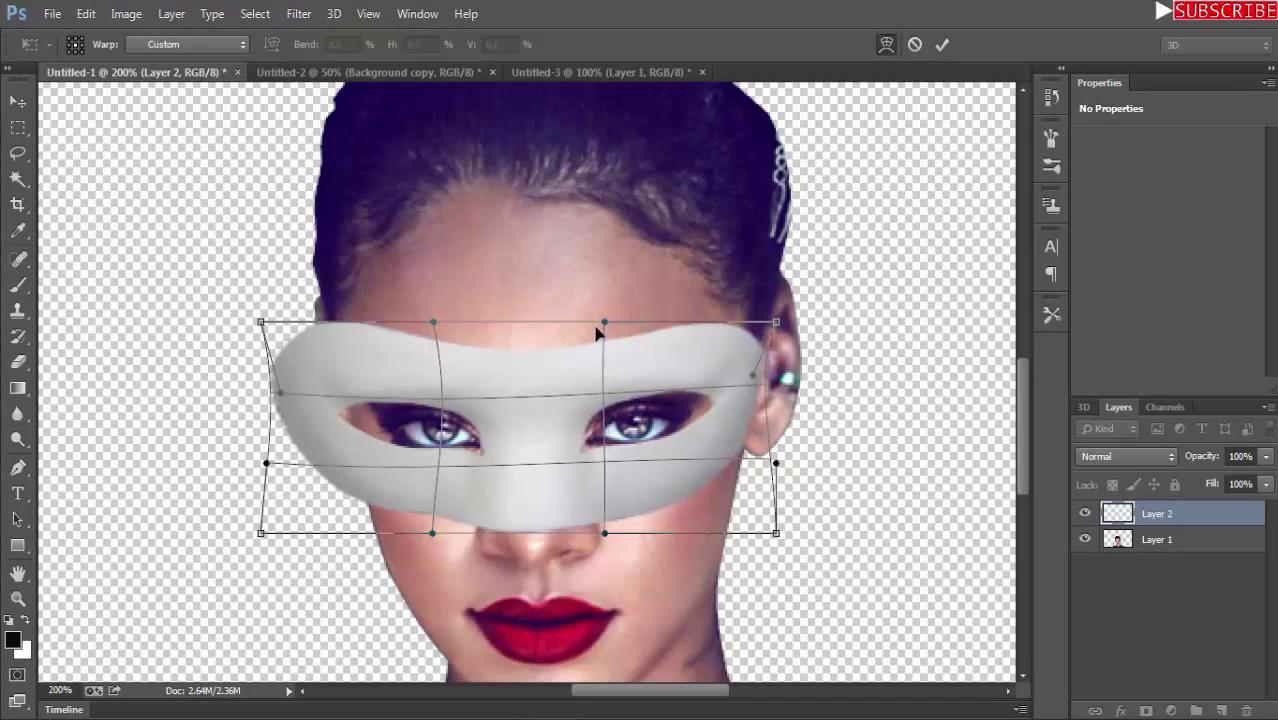
drag(604, 323, 617, 355)
drag(776, 464, 748, 455)
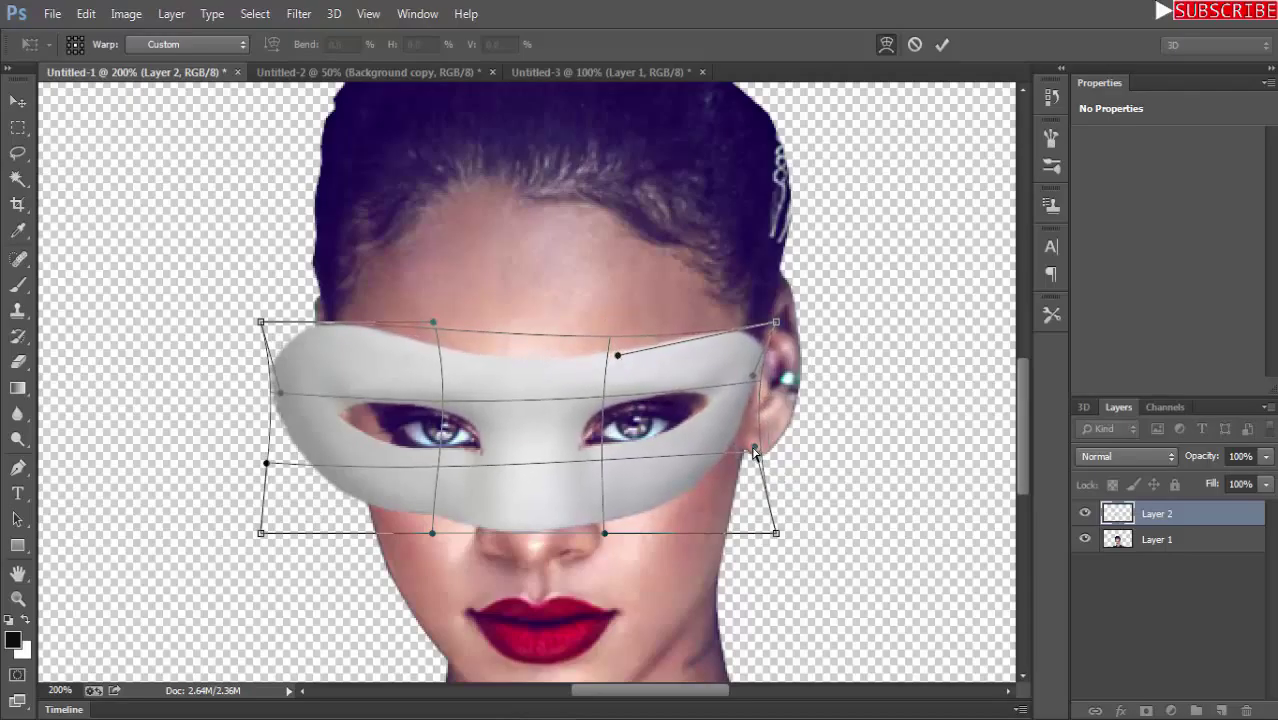
drag(750, 378, 708, 408)
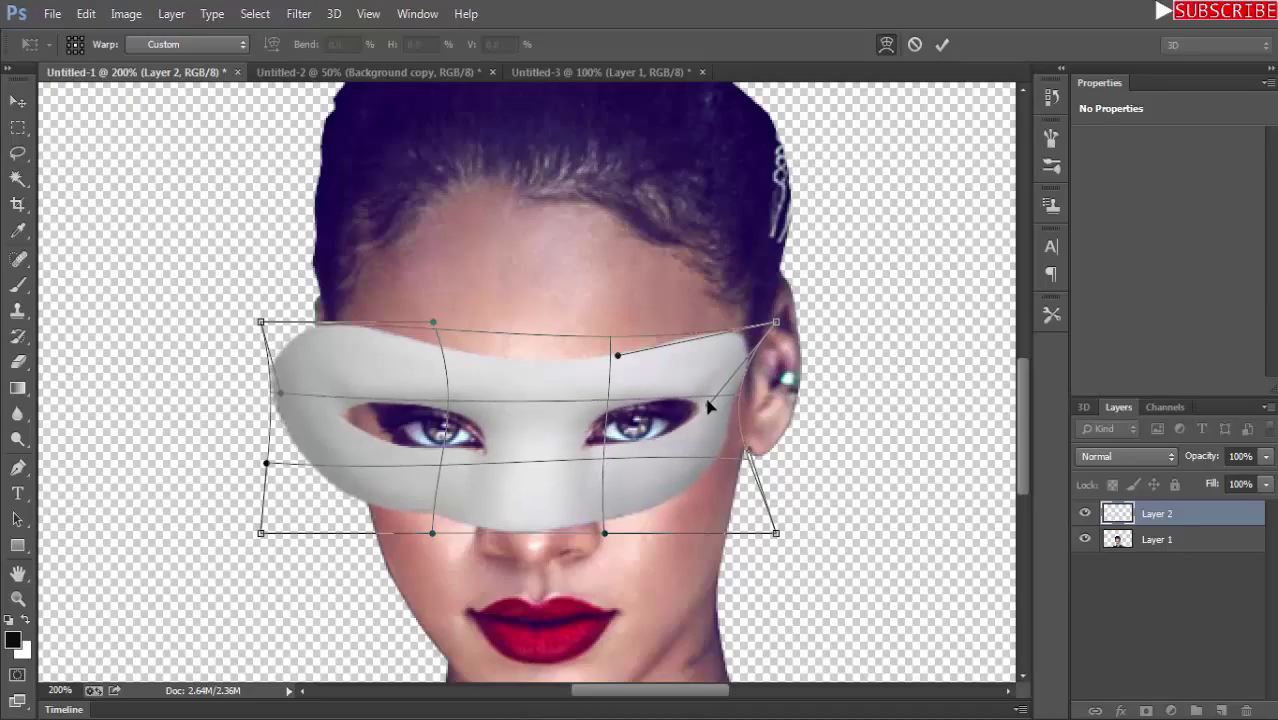
drag(706, 405, 700, 411)
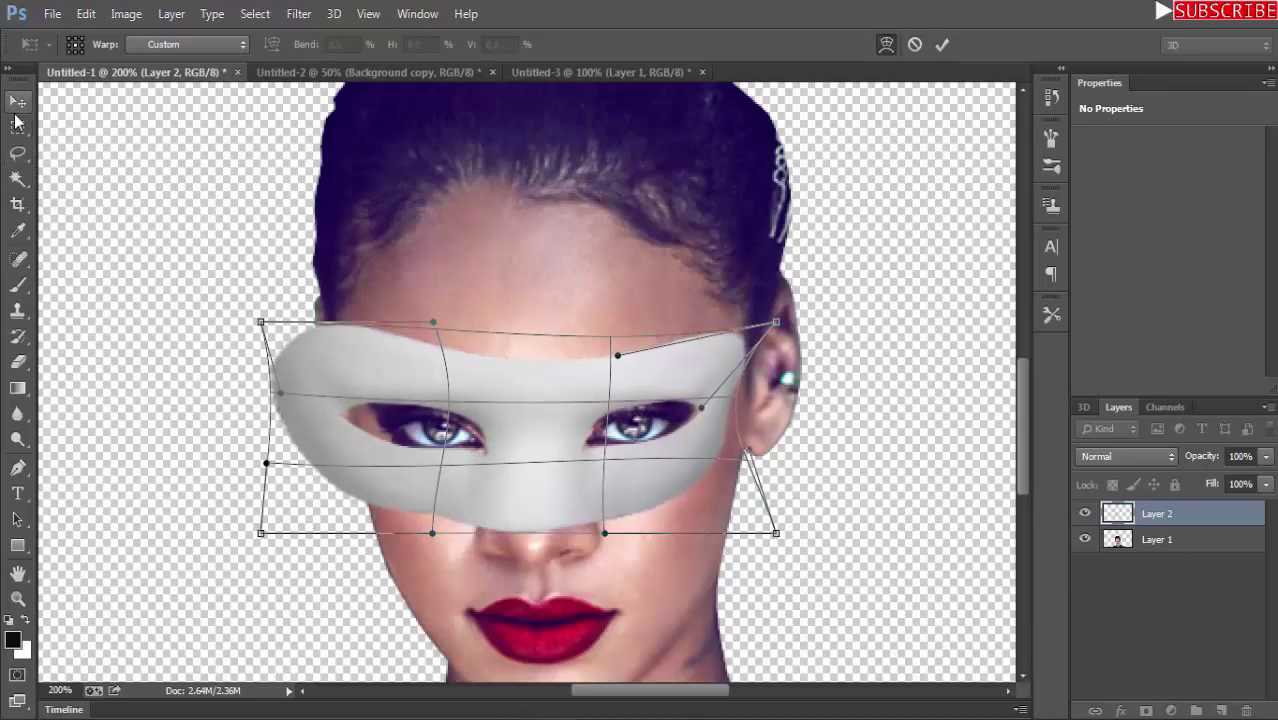
click(15, 113)
click(535, 289)
Apply a second warp curving the mask's left and upper-left edges inward.
click(86, 13)
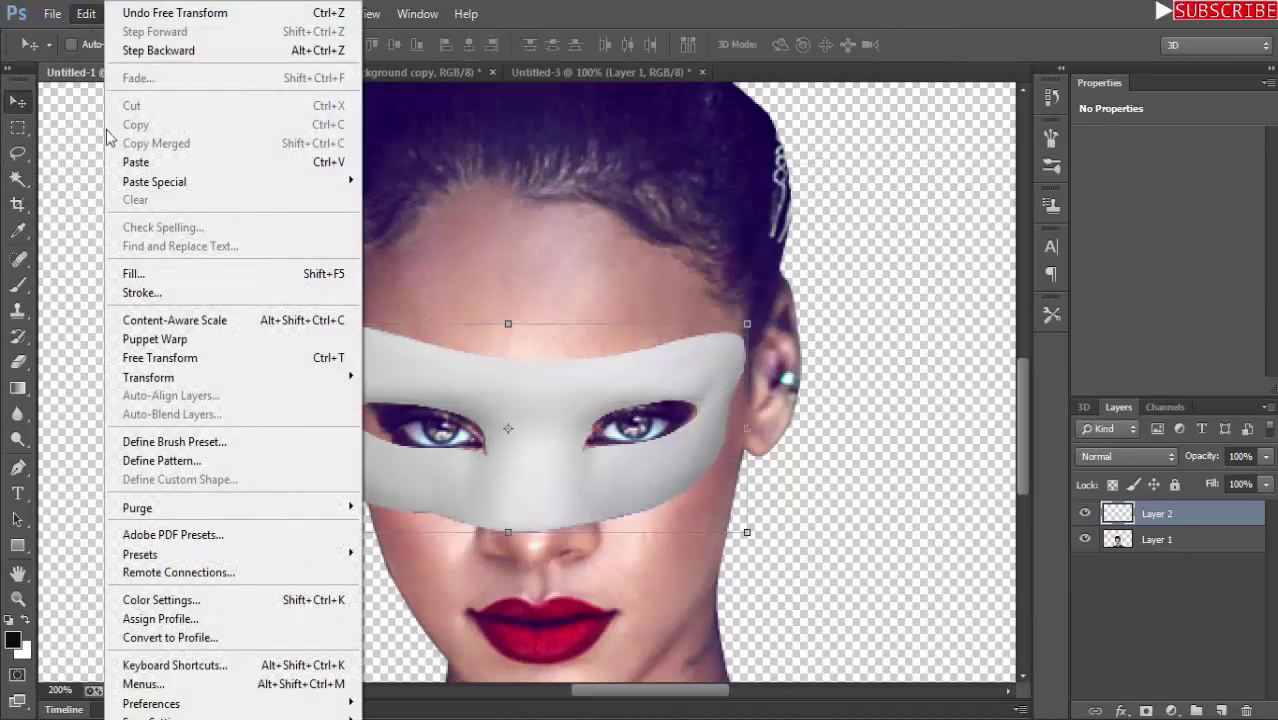
mouse_move(148, 377)
click(407, 498)
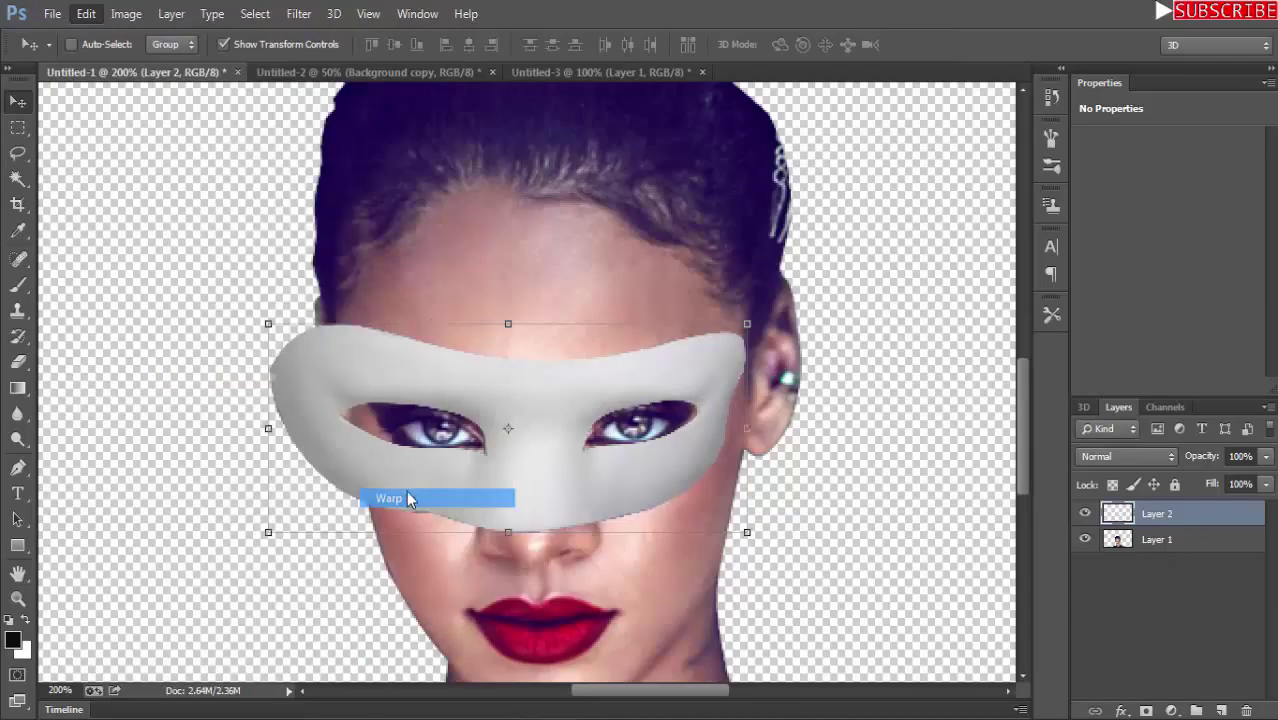
drag(371, 394, 449, 492)
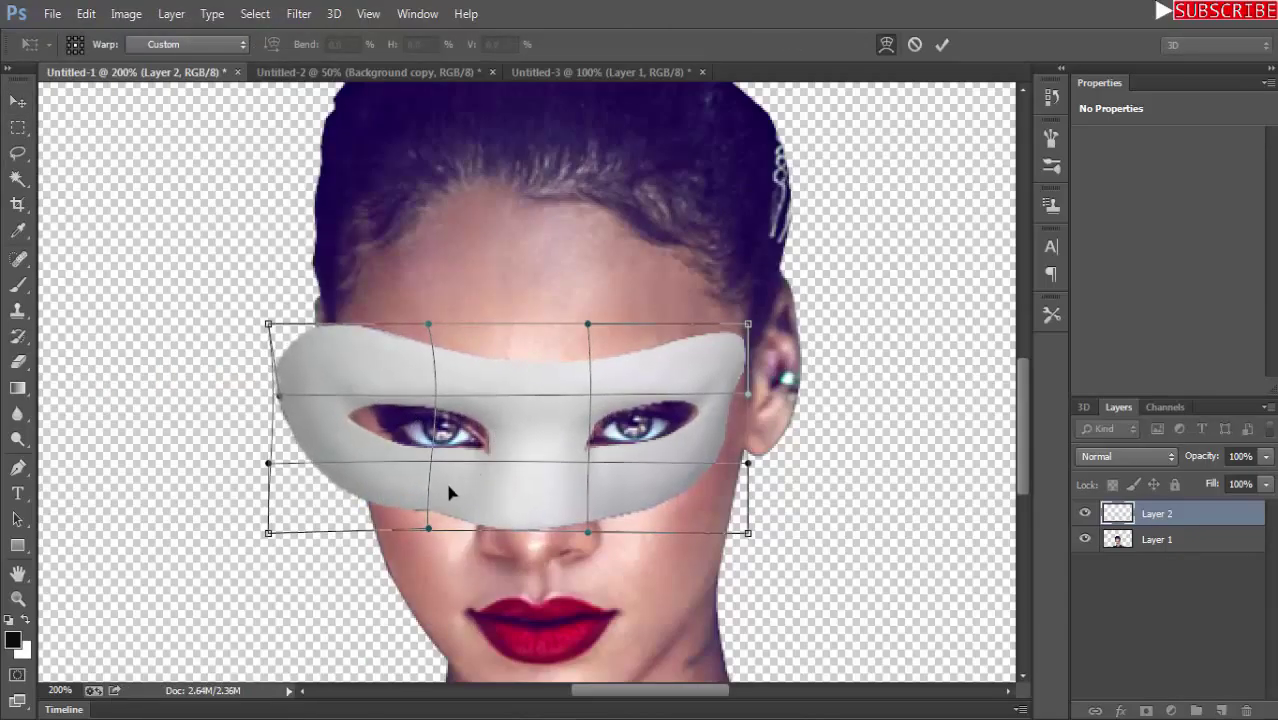
drag(311, 417, 503, 428)
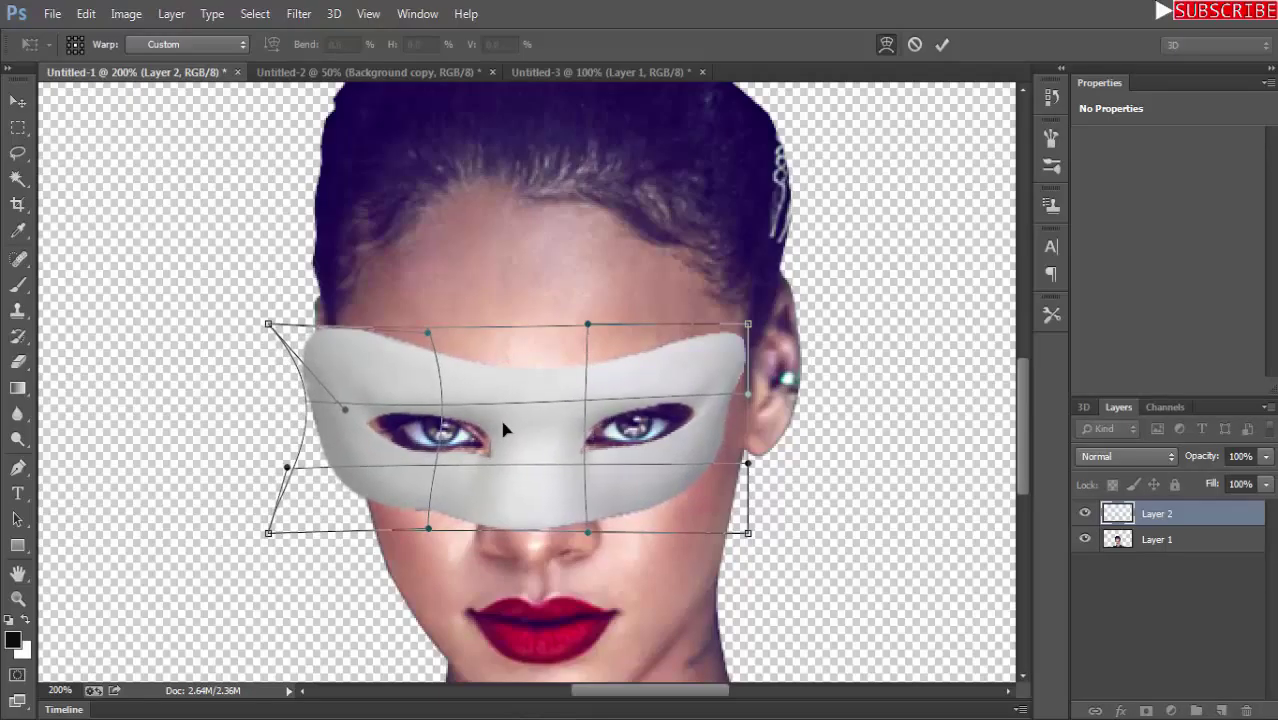
drag(431, 343, 354, 311)
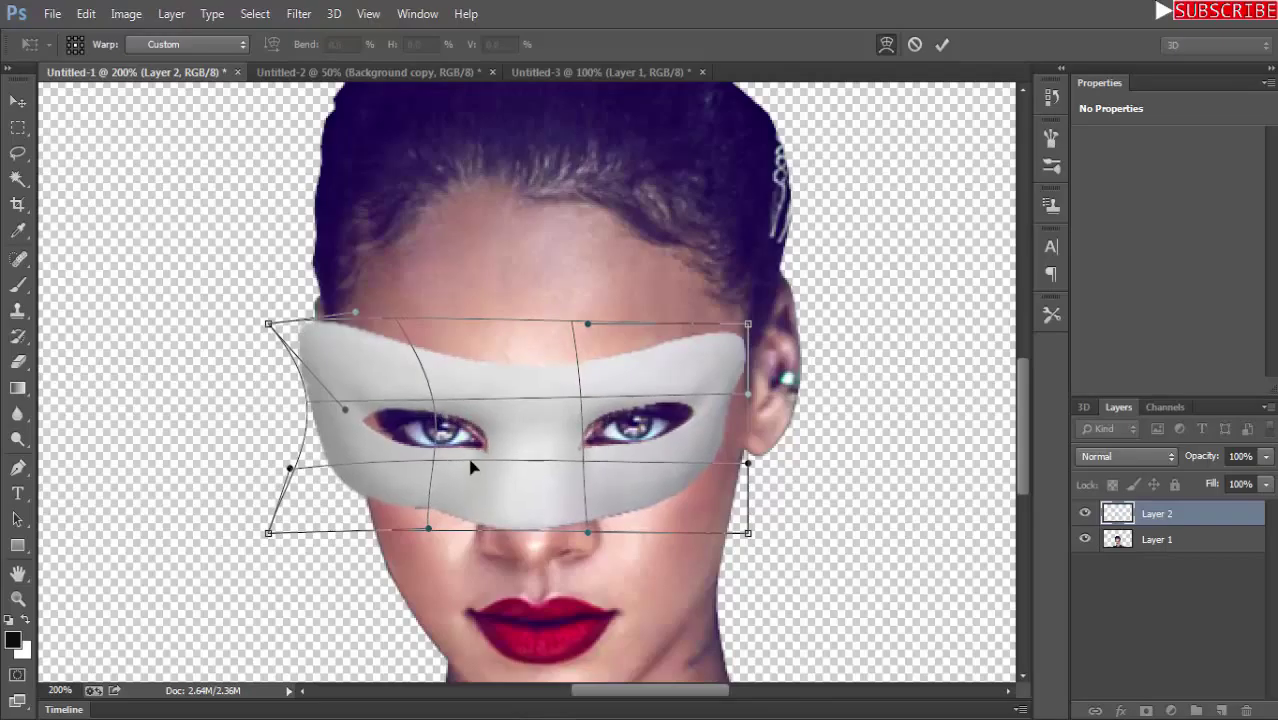
drag(490, 417, 492, 416)
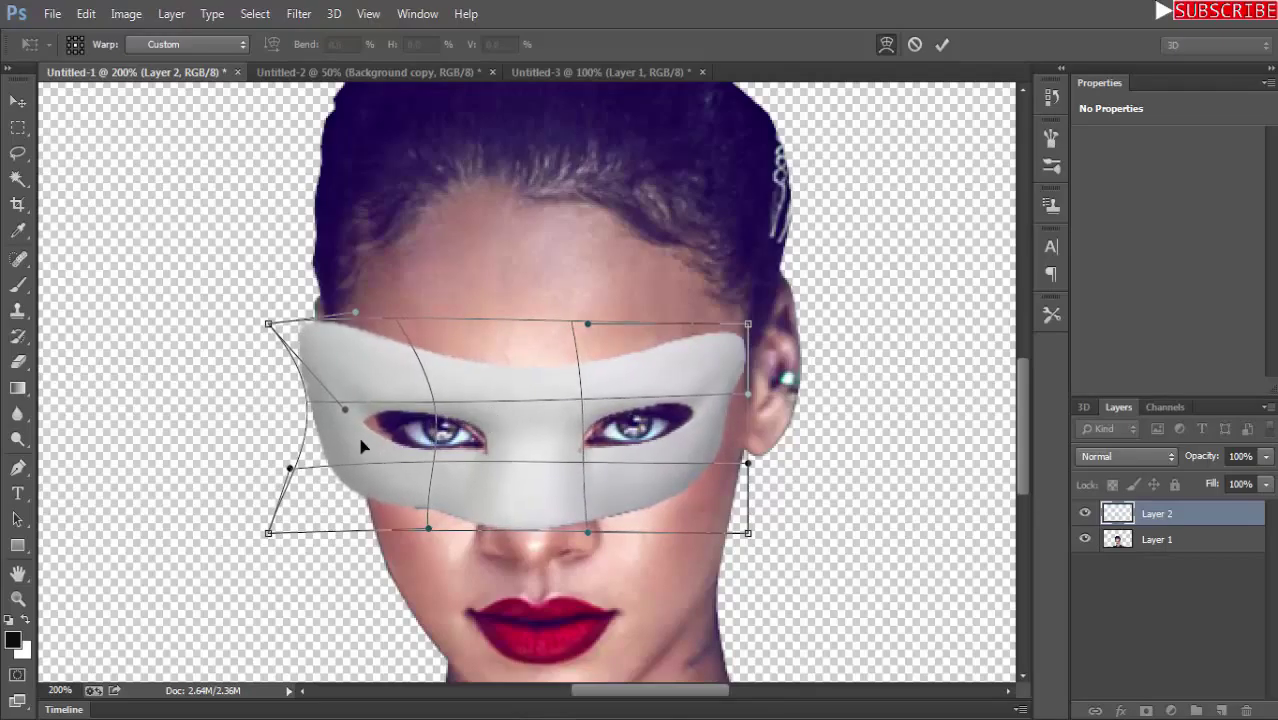
drag(290, 467, 299, 458)
drag(345, 408, 368, 413)
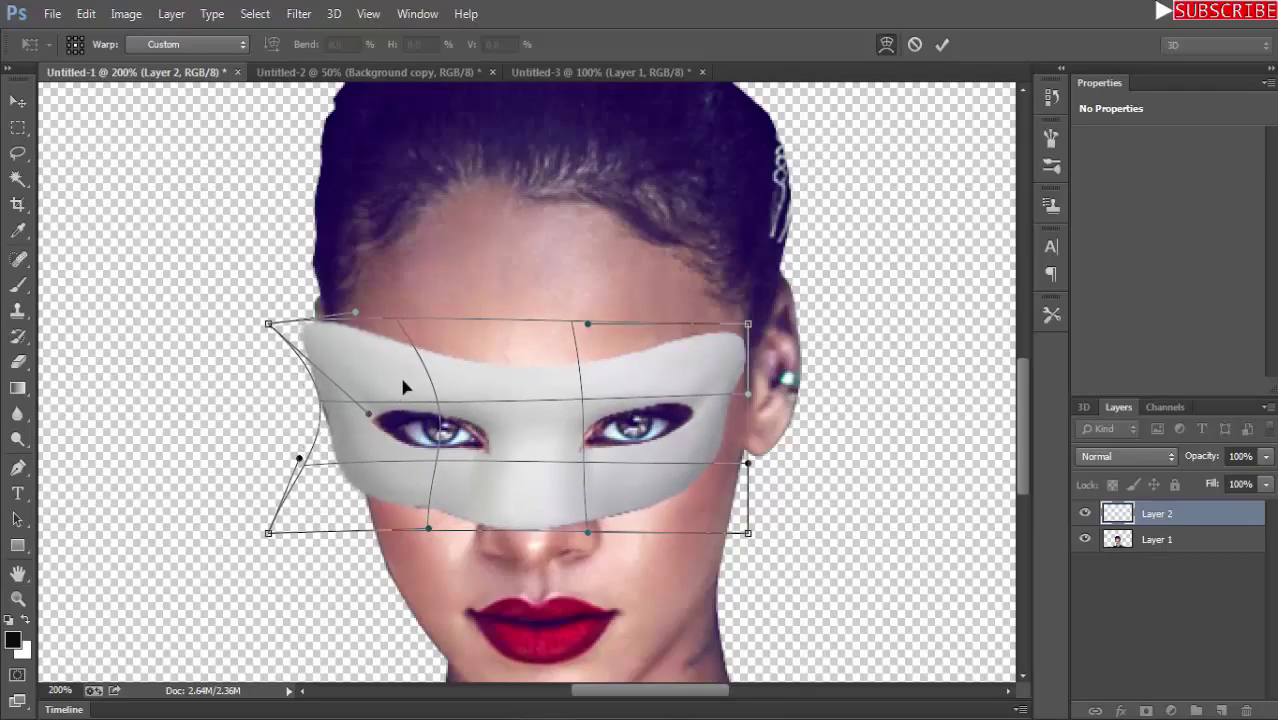
click(18, 101)
click(530, 288)
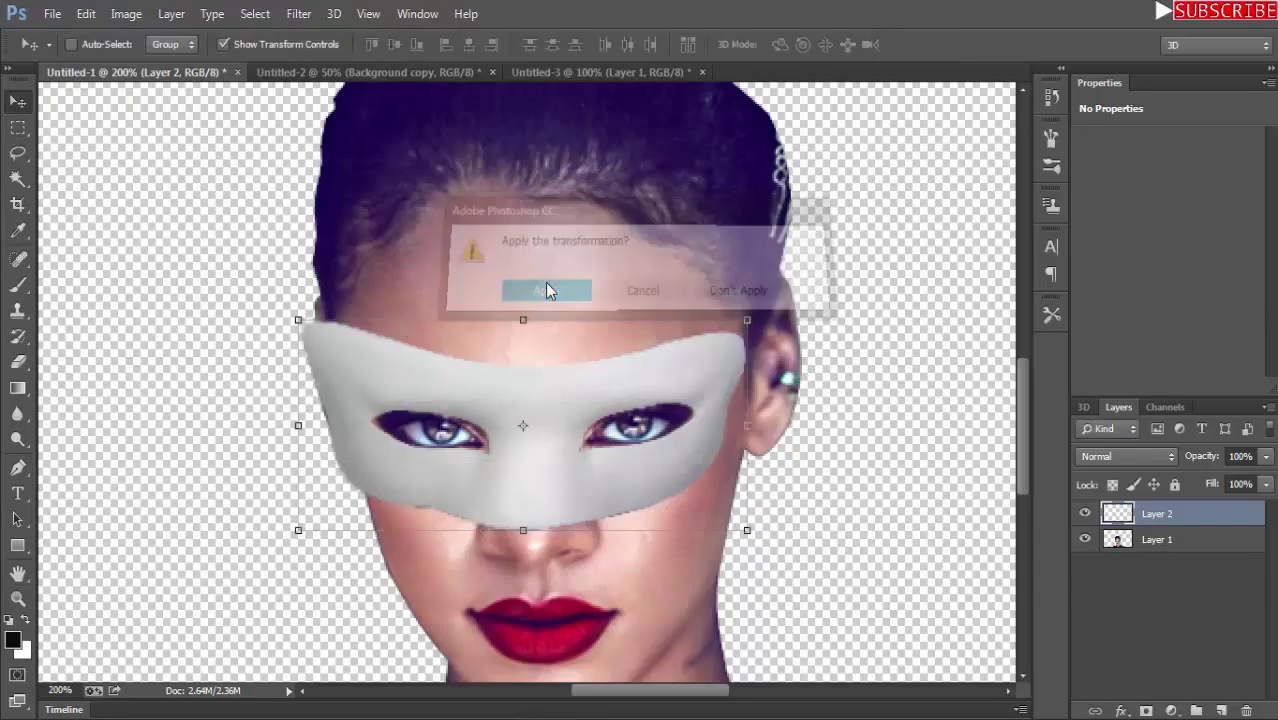
mouse_move(368, 72)
mouse_down()
mouse_move(322, 123)
mouse_move(337, 131)
mouse_up()
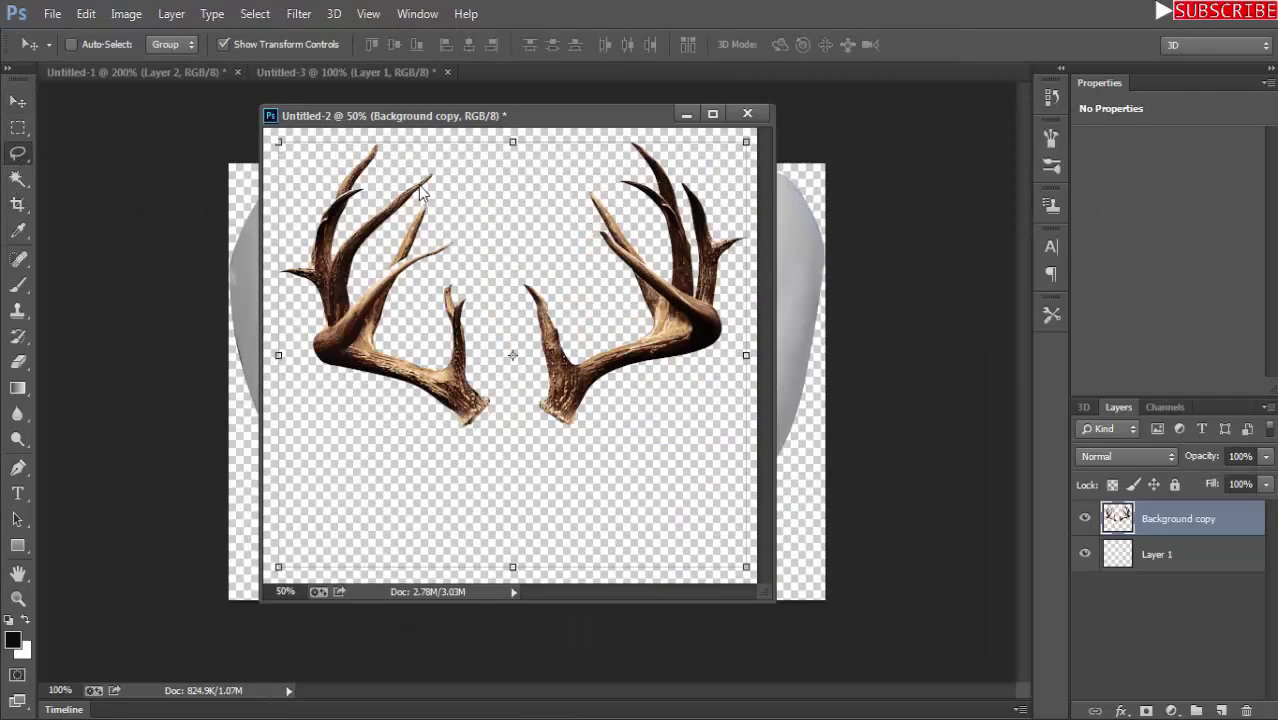
Lasso the right-hand antler and paste it into the portrait as Layer 3.
key(l)
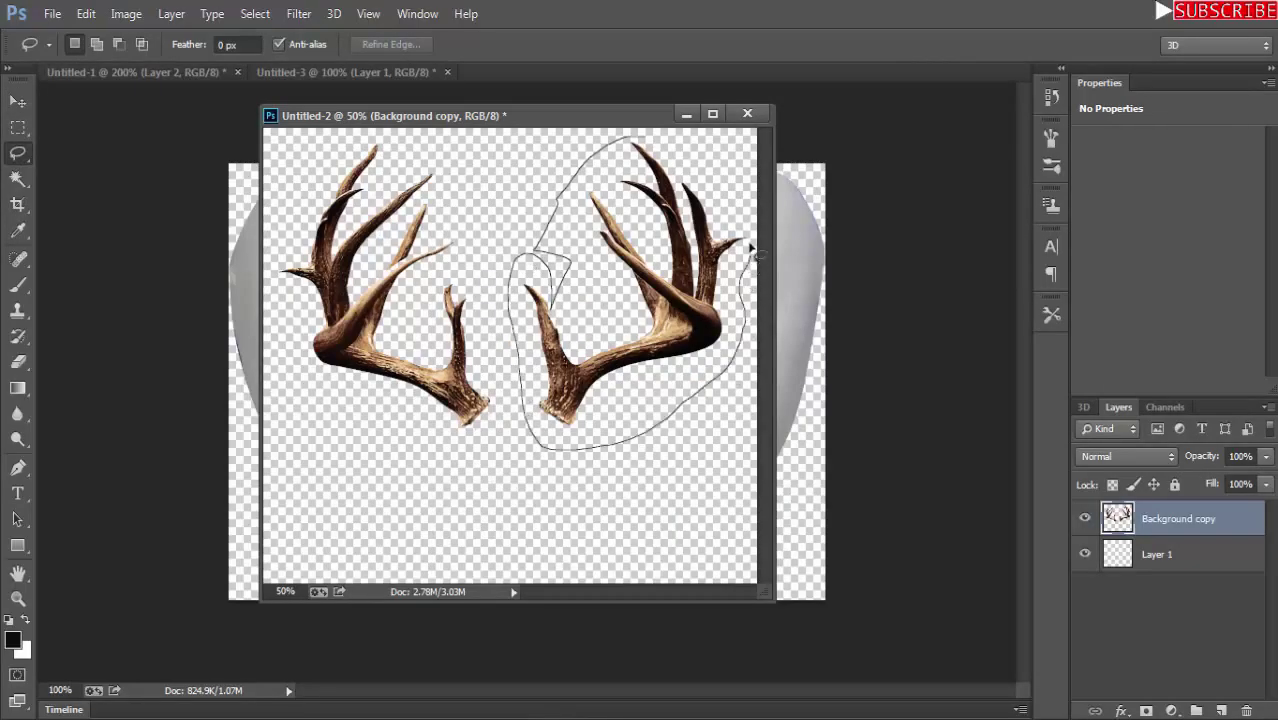
drag(643, 140, 638, 138)
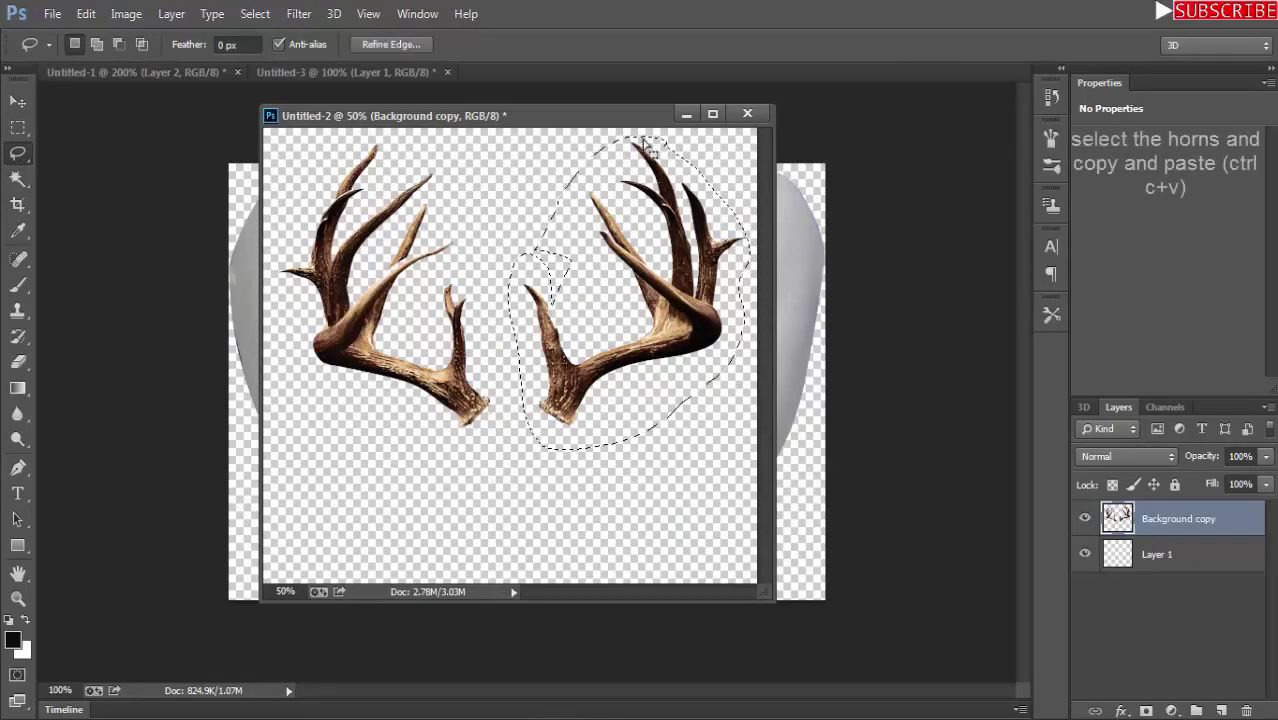
click(140, 72)
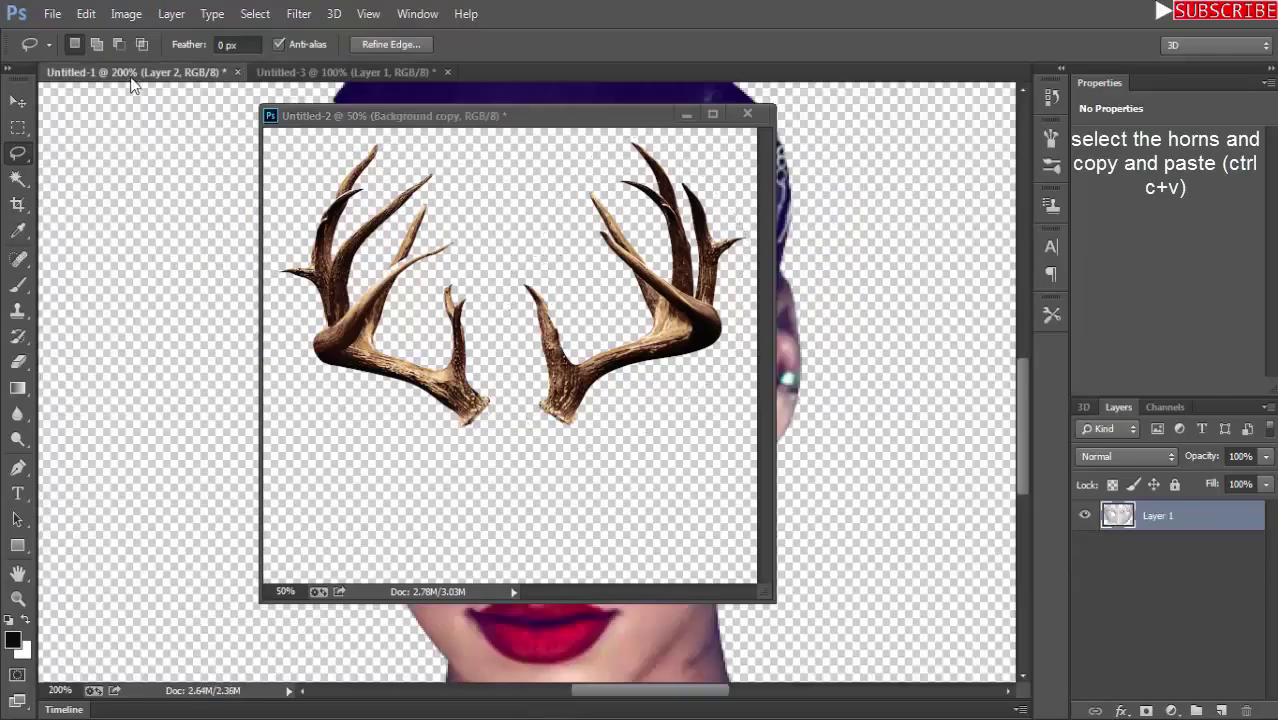
drag(629, 121, 716, 79)
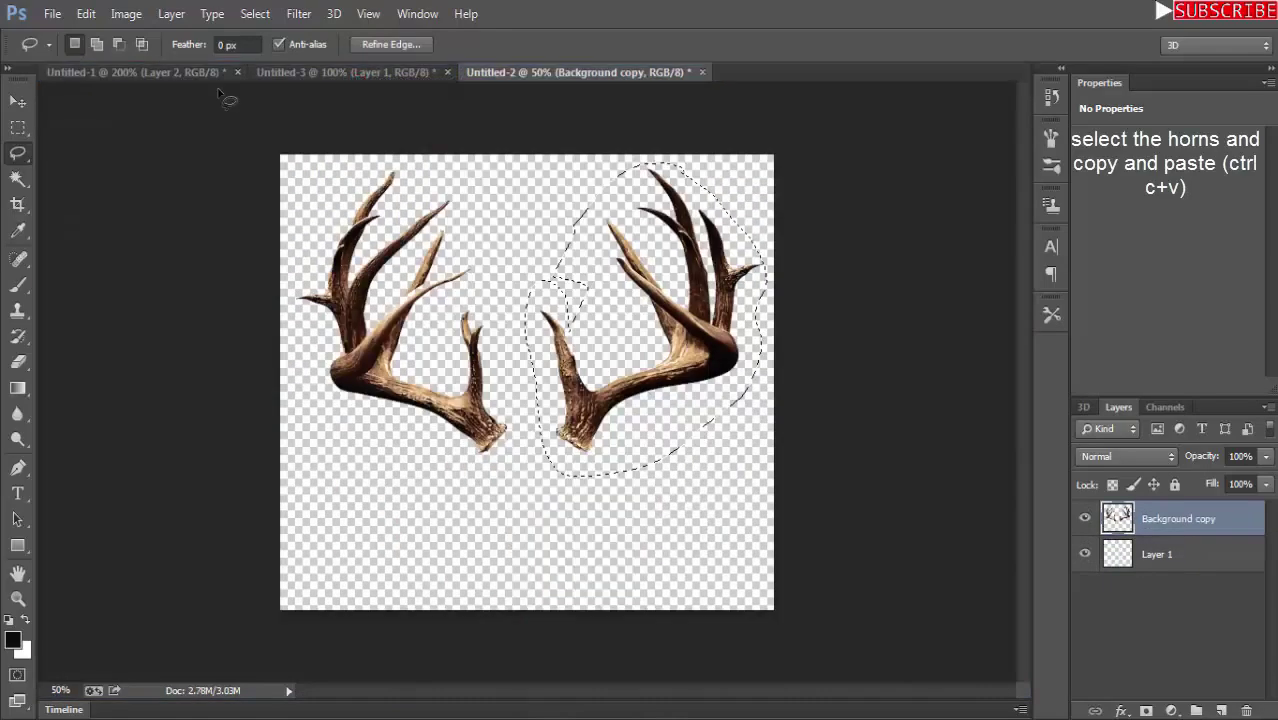
click(140, 72)
key(ctrl+v)
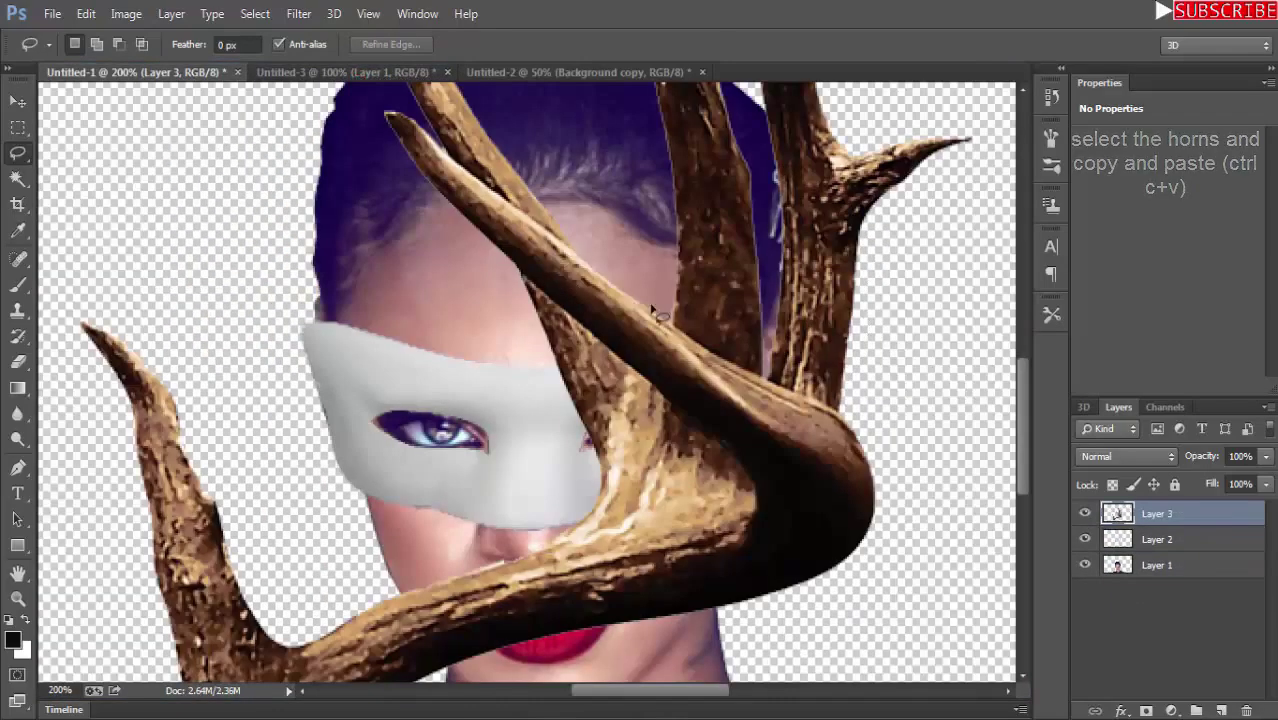
key(ctrl+minus)
key(ctrl+minus)
Move the antler to the right of her head and scale it to about 81% width.
click(19, 101)
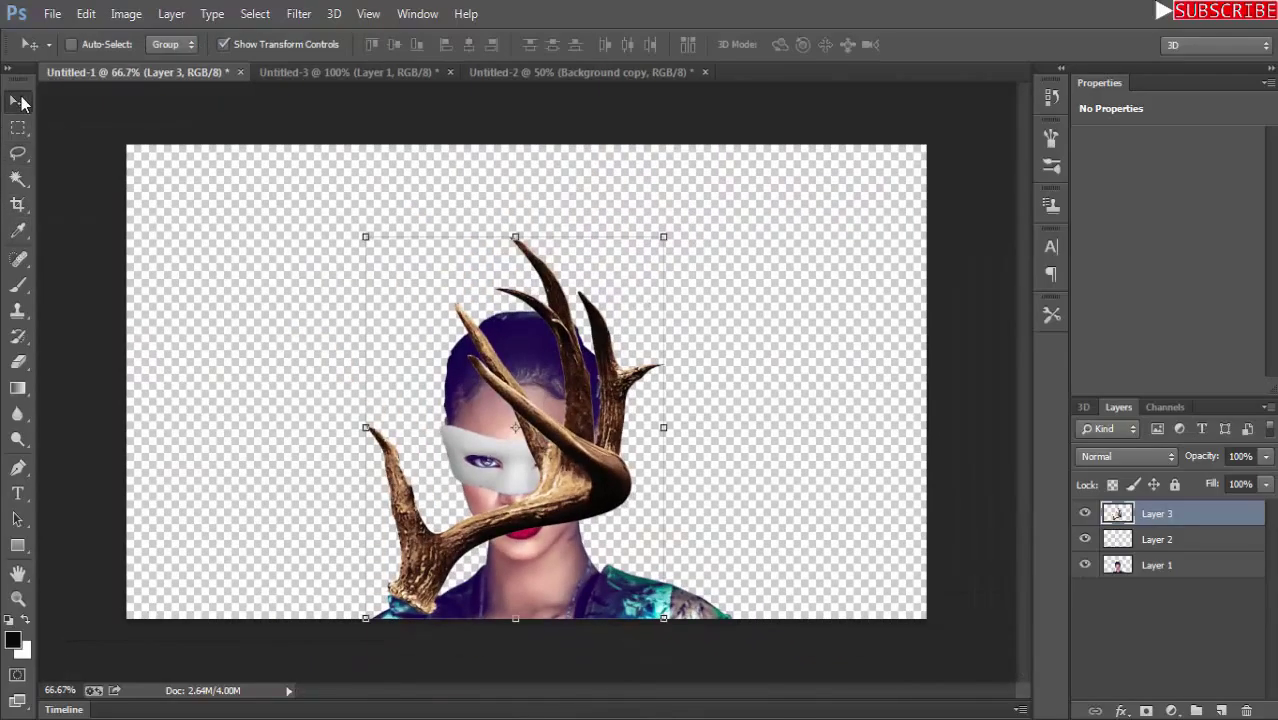
drag(610, 449, 770, 298)
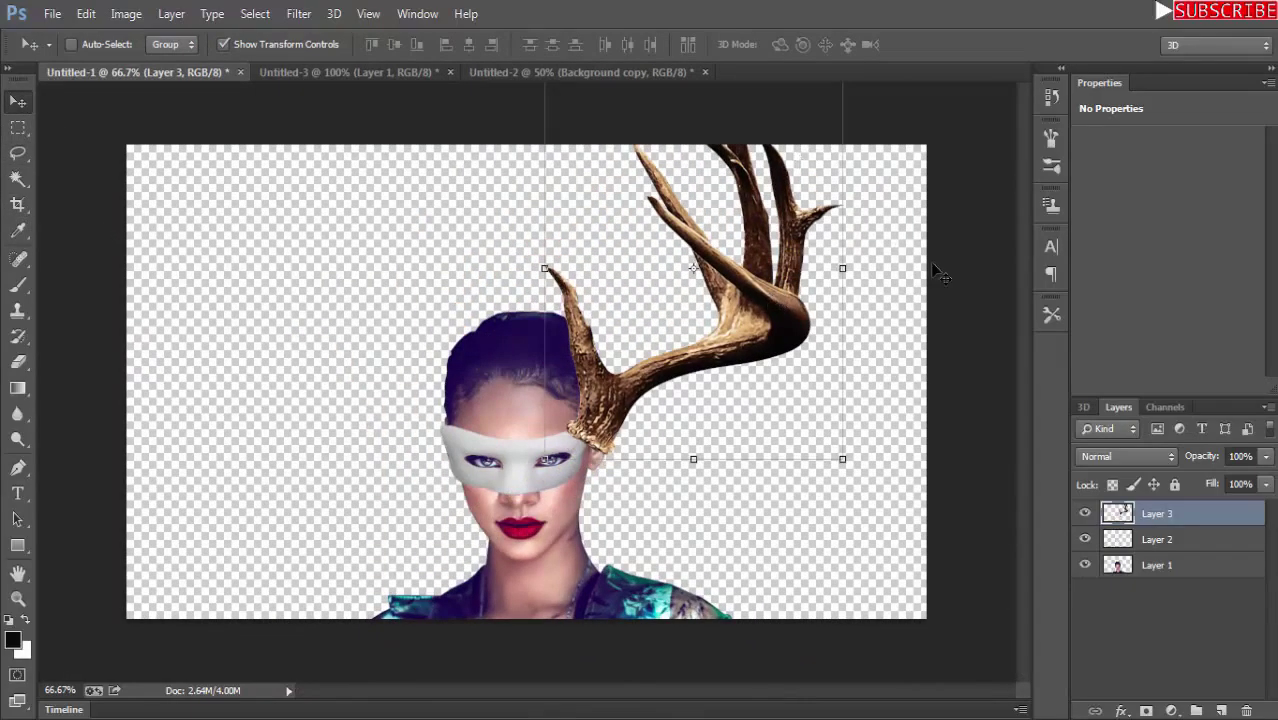
key(ctrl+minus)
mouse_move(764, 148)
mouse_down()
mouse_move(737, 203)
mouse_move(718, 204)
mouse_up()
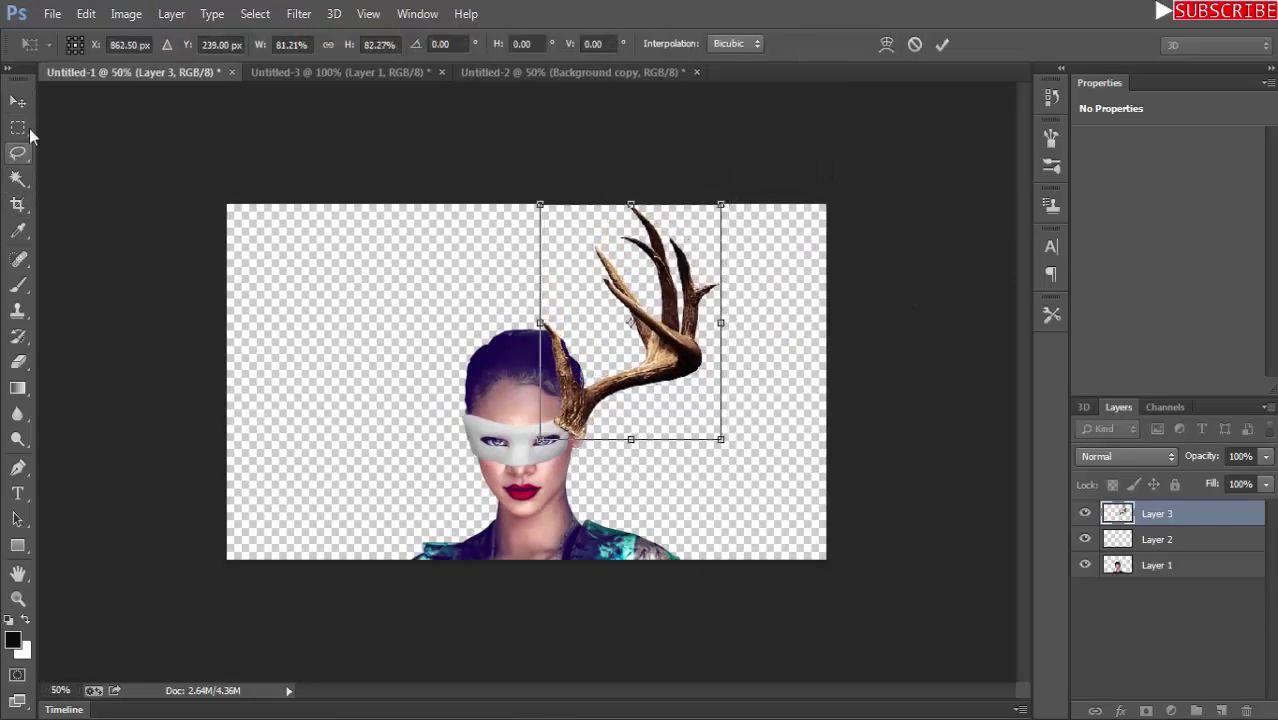
click(18, 128)
click(536, 288)
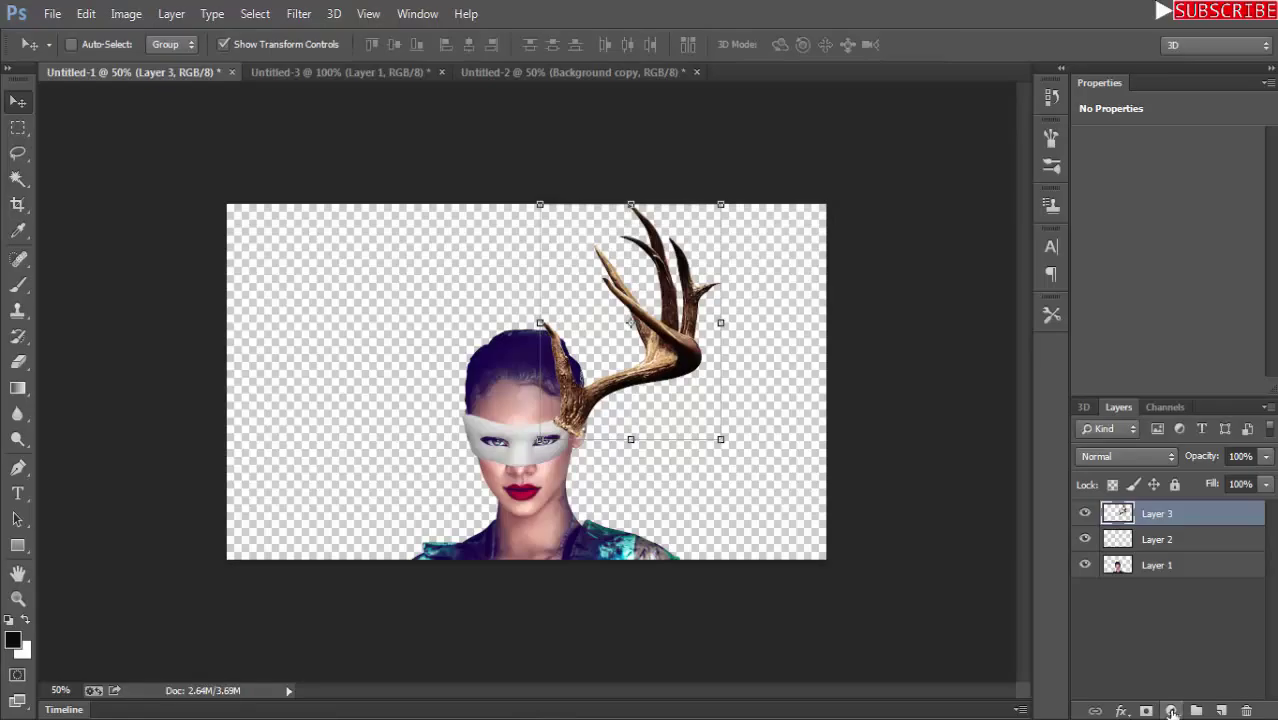
Desaturate the antler and brighten it with Levels midtone 1.94.
click(126, 13)
mouse_move(154, 64)
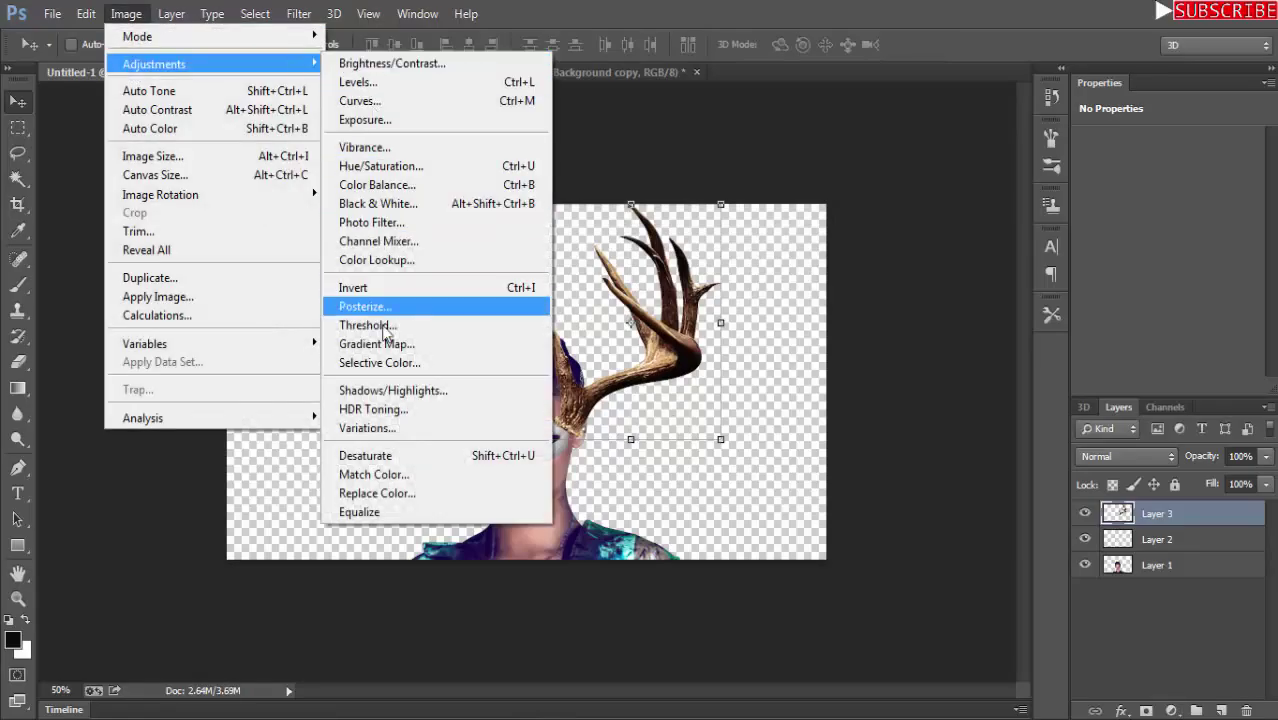
click(375, 457)
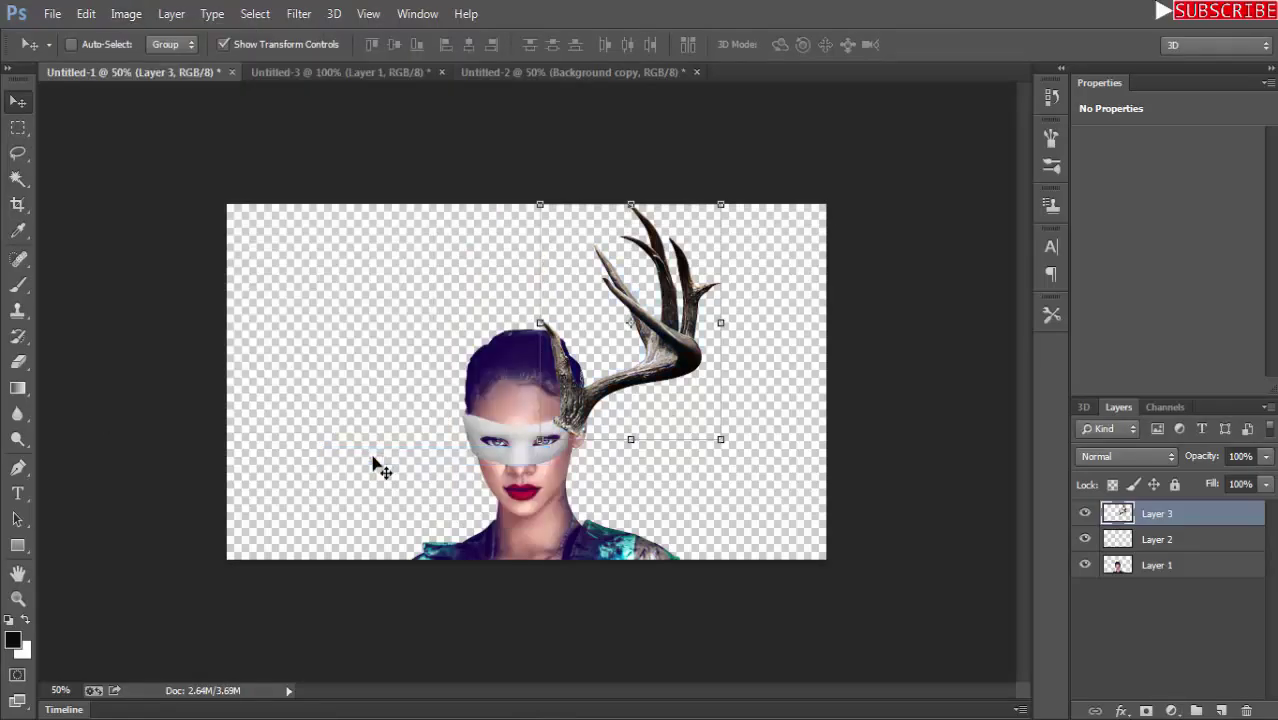
click(126, 13)
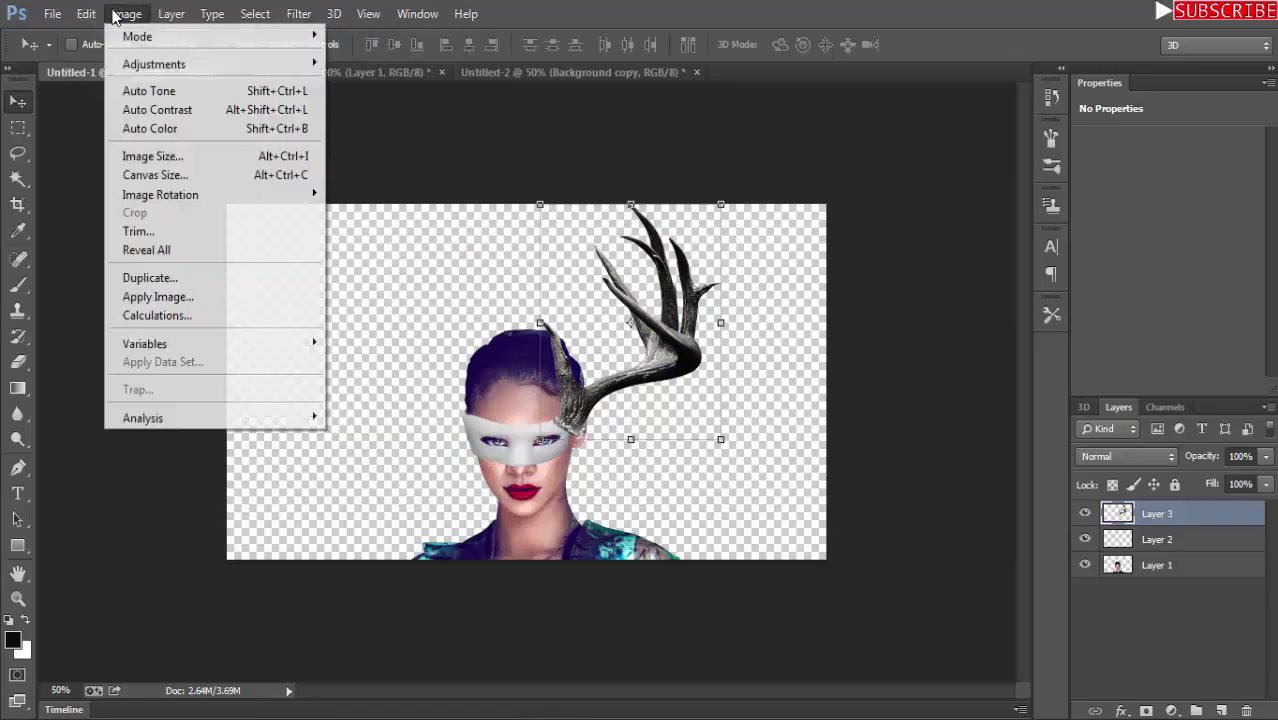
click(365, 84)
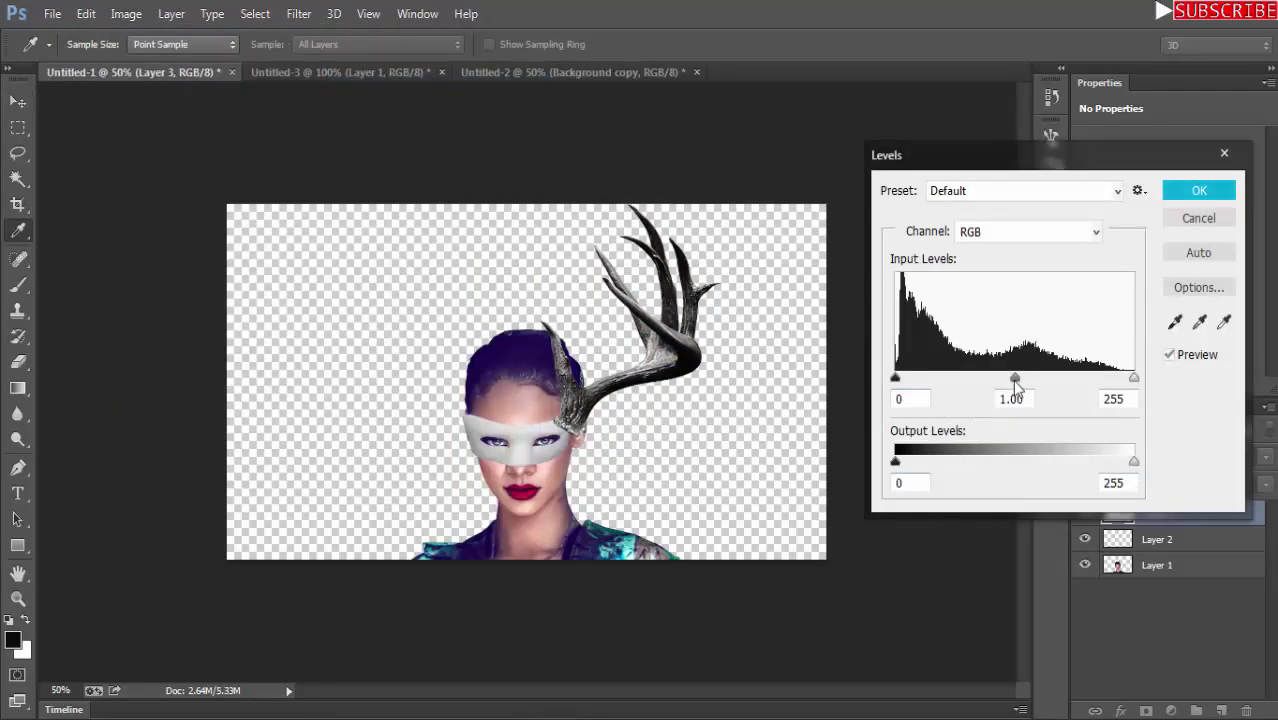
drag(1015, 380, 958, 380)
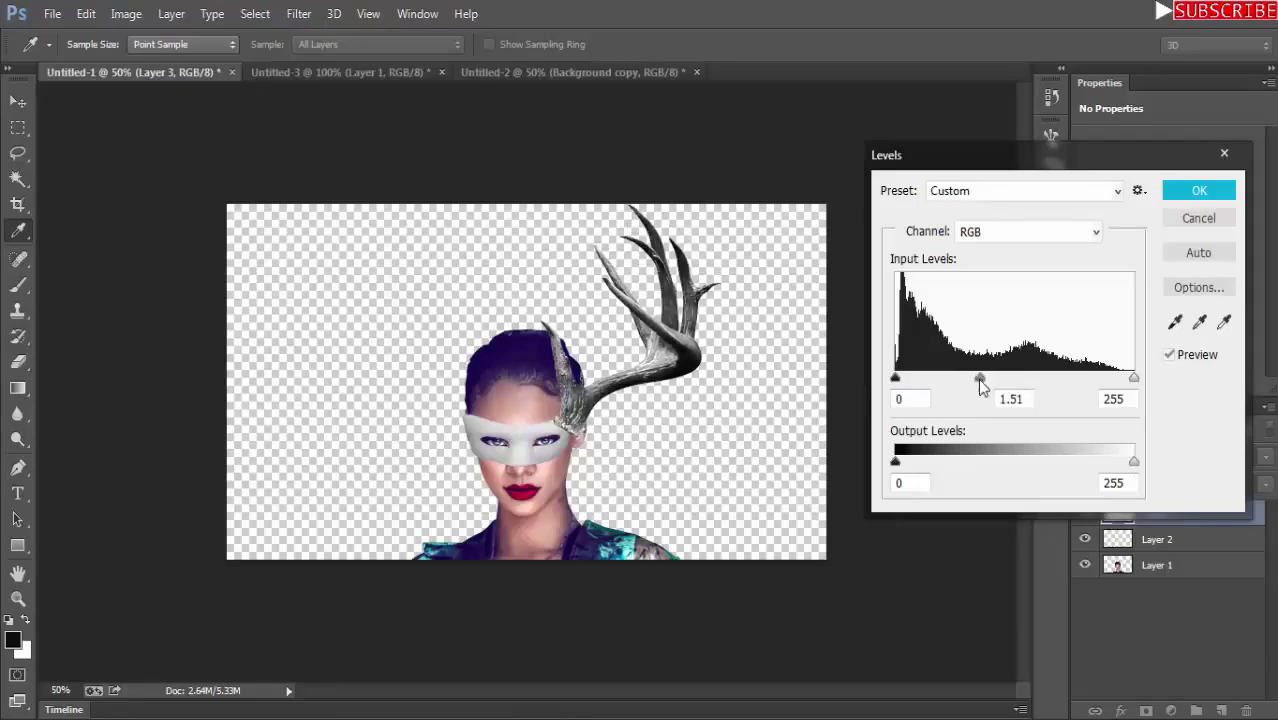
click(1179, 197)
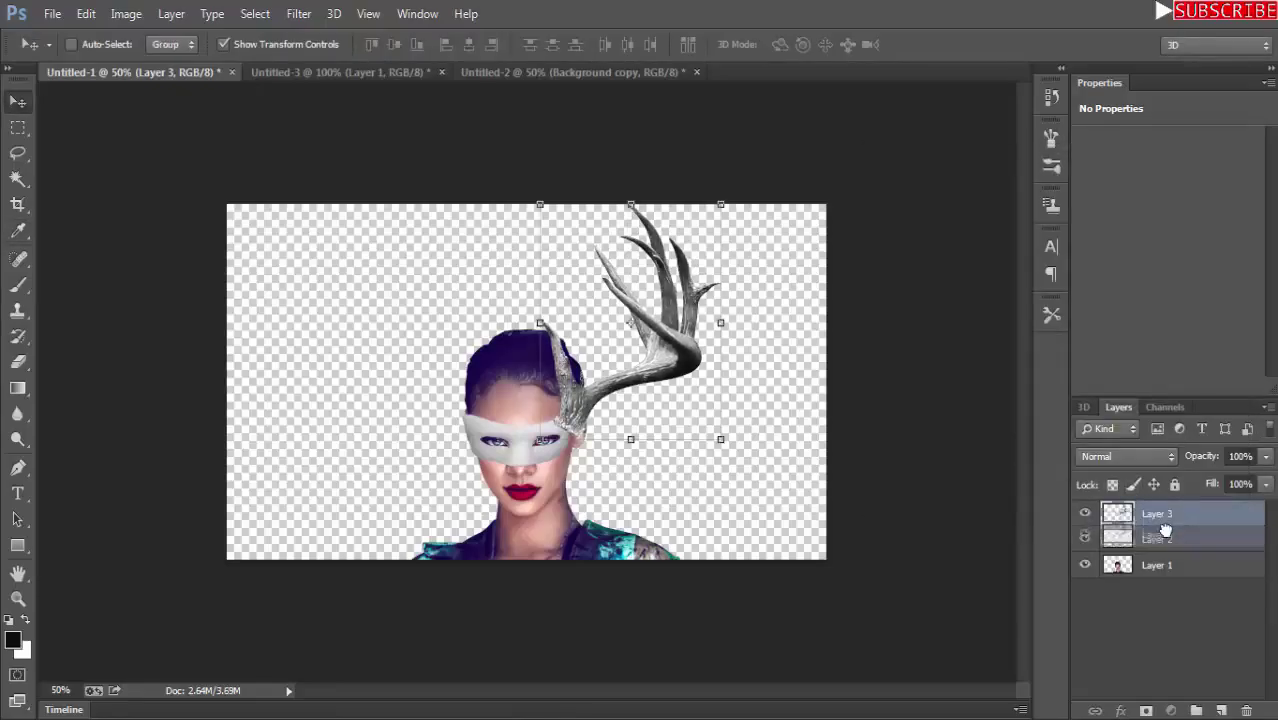
Move Layer 3 beneath Layer 2 so the mask overlaps the antler.
drag(1169, 531, 1168, 548)
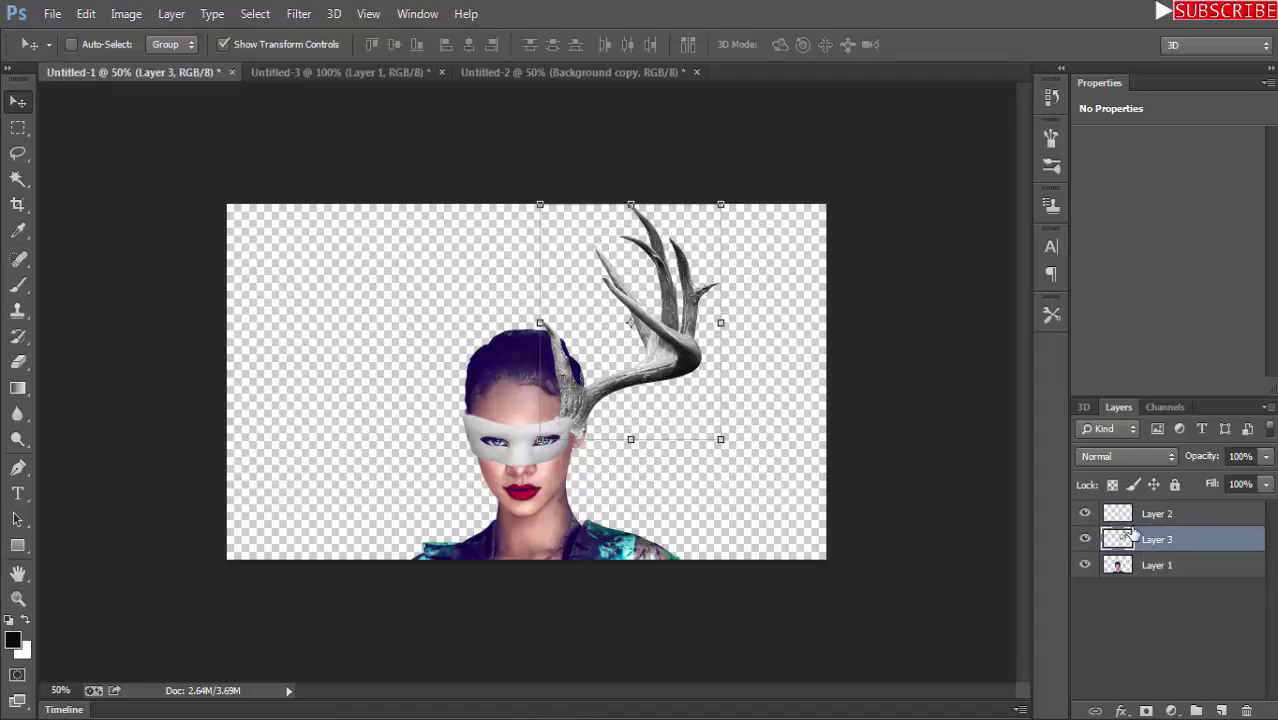
key(ctrl+plus)
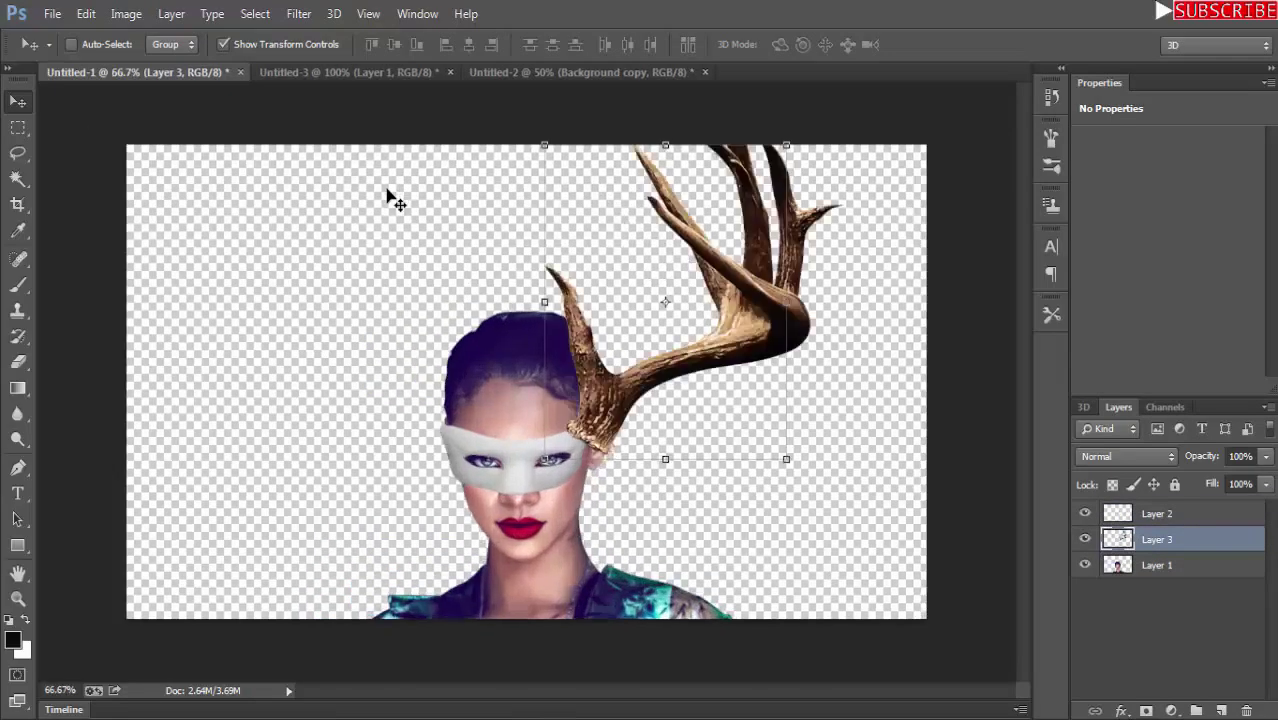
key(ctrl+plus)
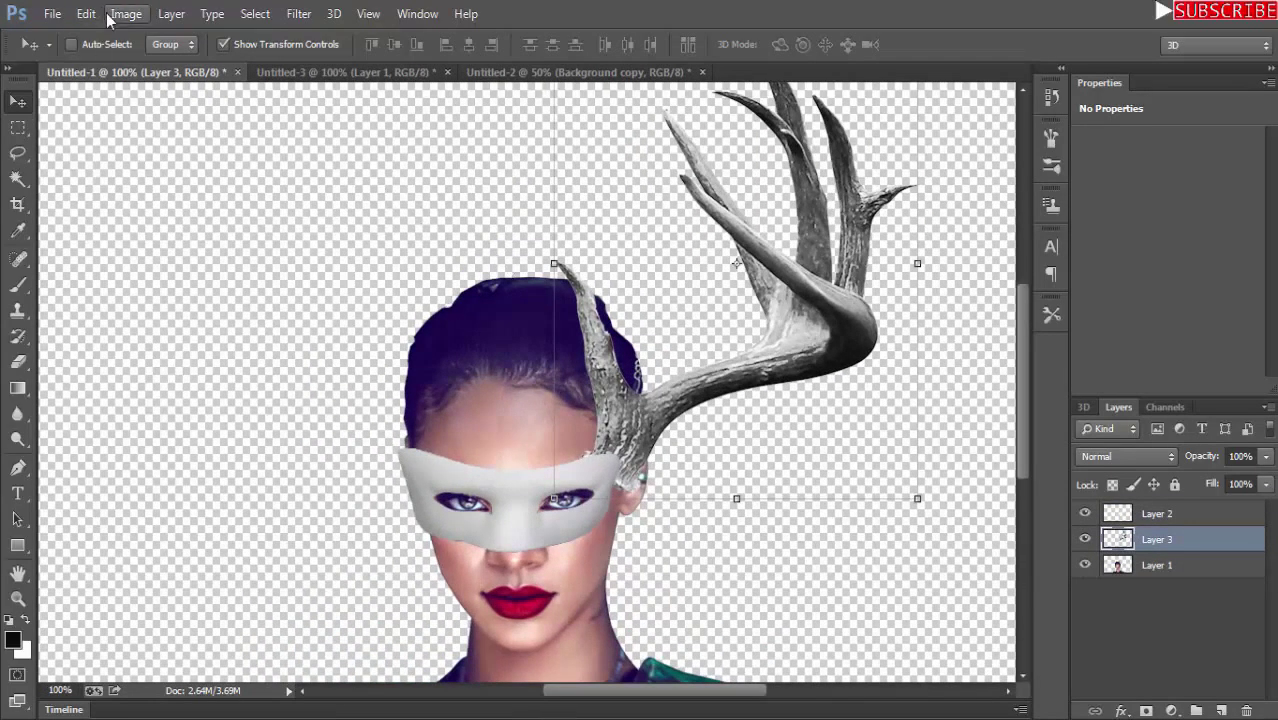
Warp the antler's lower mesh so its base curves down against the mask.
click(92, 14)
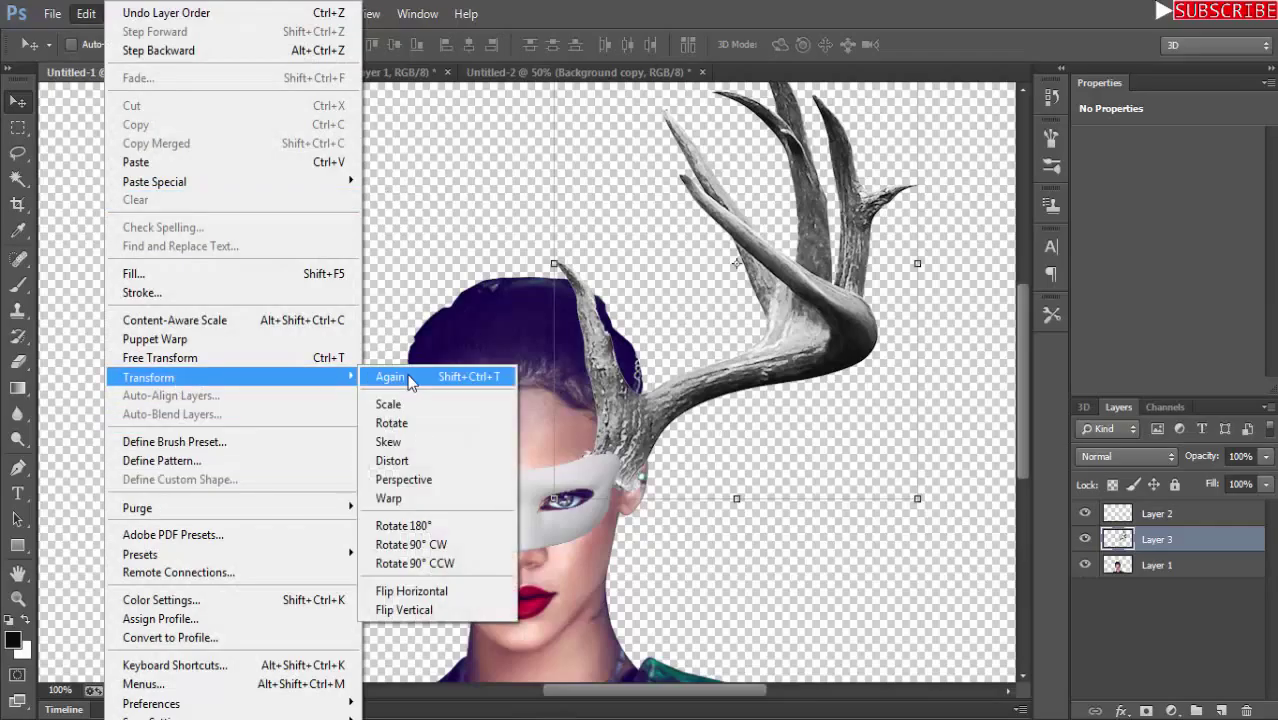
click(398, 500)
mouse_move(624, 497)
mouse_down()
mouse_move(752, 510)
mouse_move(660, 568)
mouse_up()
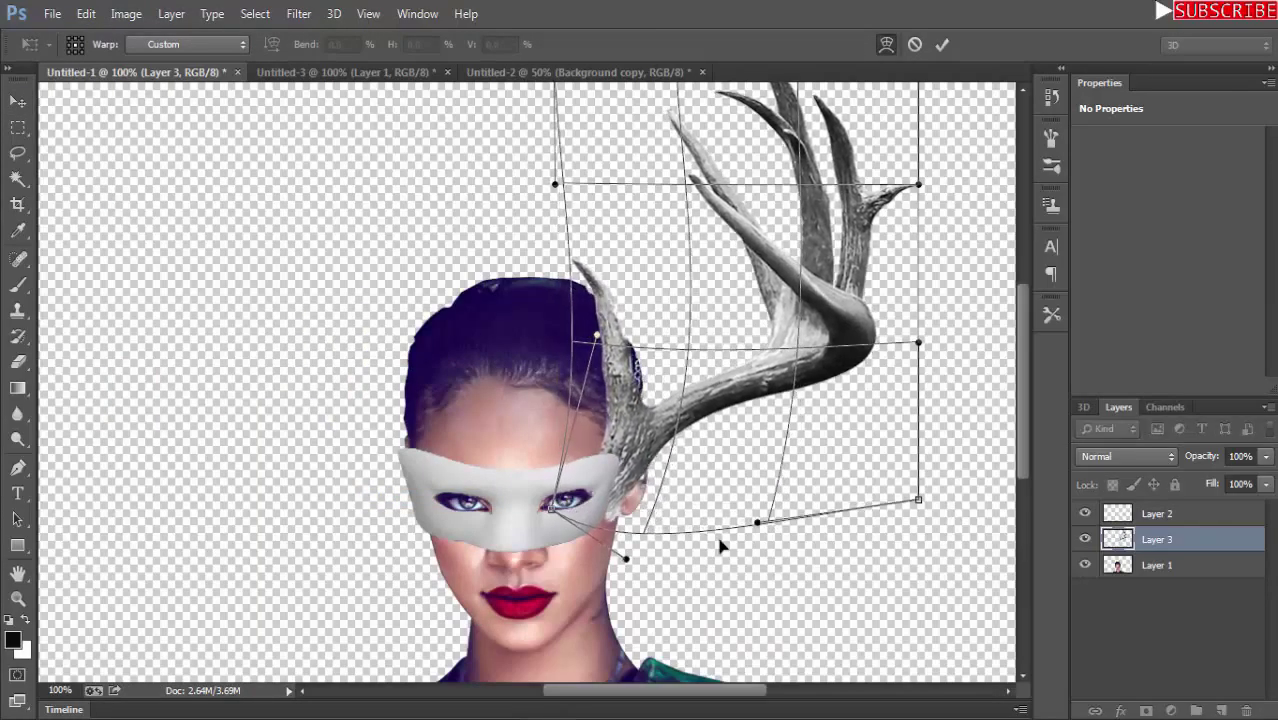
drag(597, 337, 679, 318)
drag(626, 558, 618, 546)
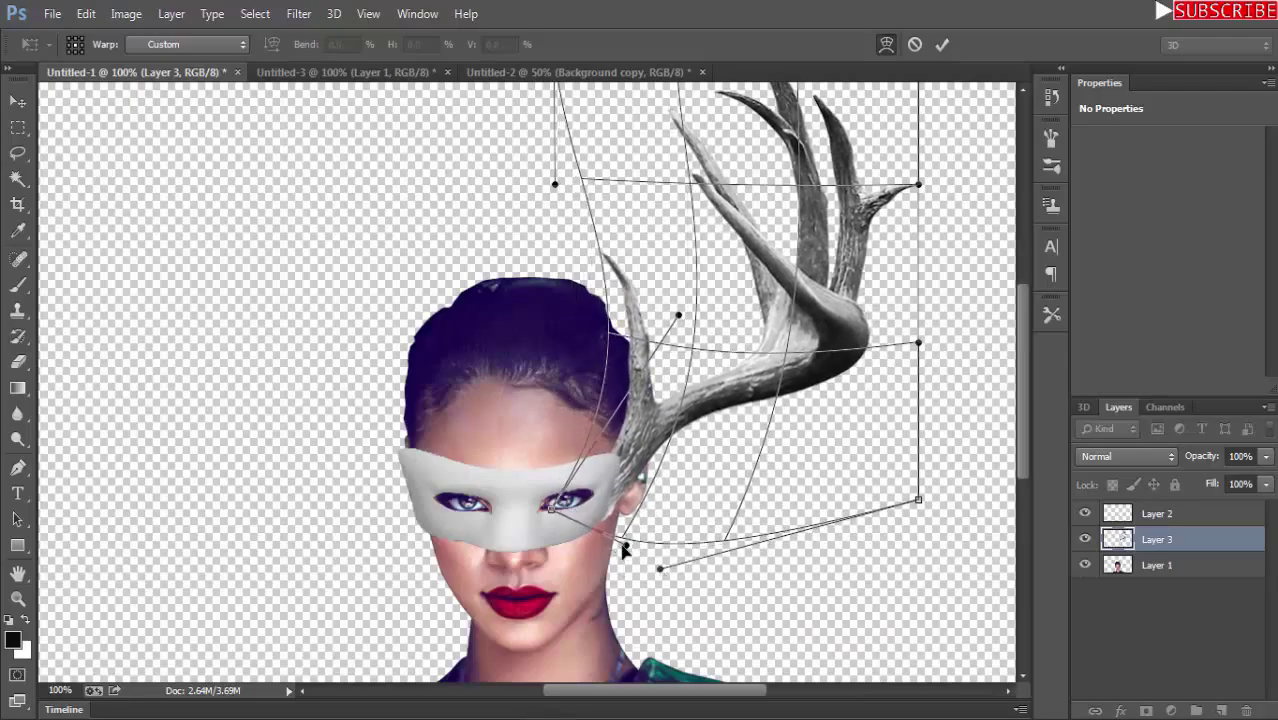
mouse_move(678, 320)
mouse_down()
mouse_move(708, 333)
mouse_move(697, 328)
mouse_up()
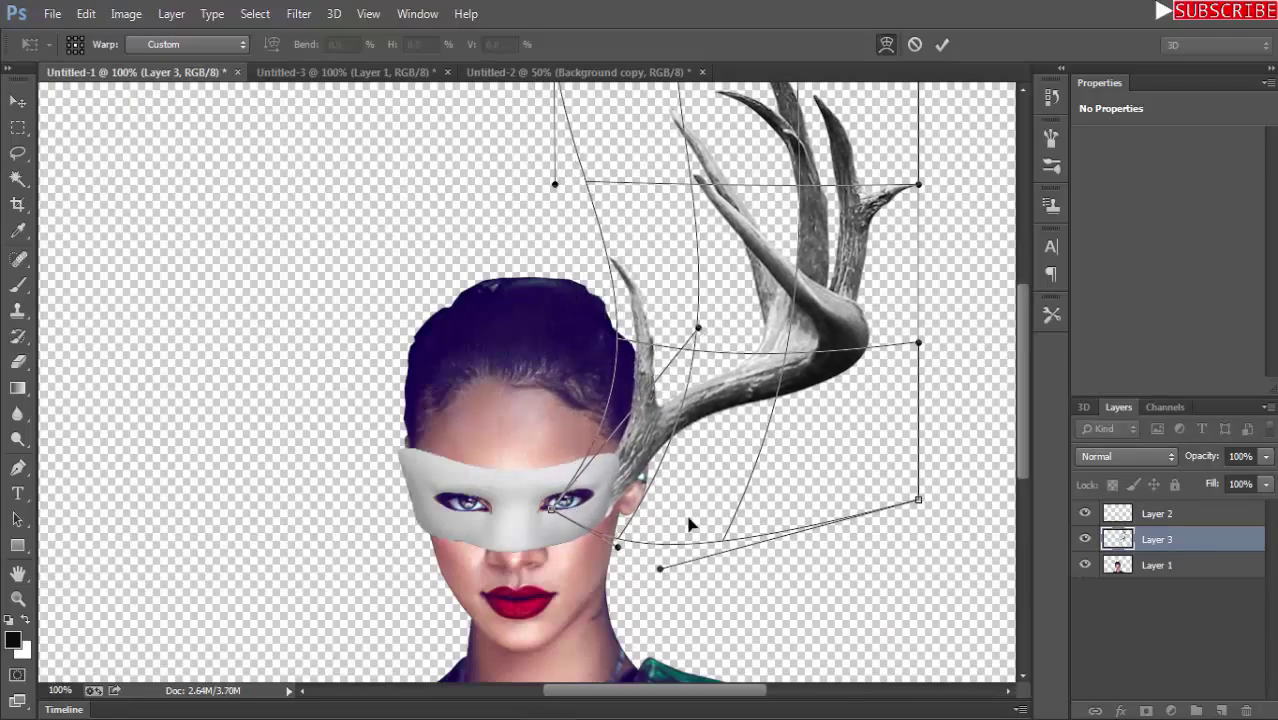
drag(660, 568, 620, 610)
drag(918, 499, 882, 534)
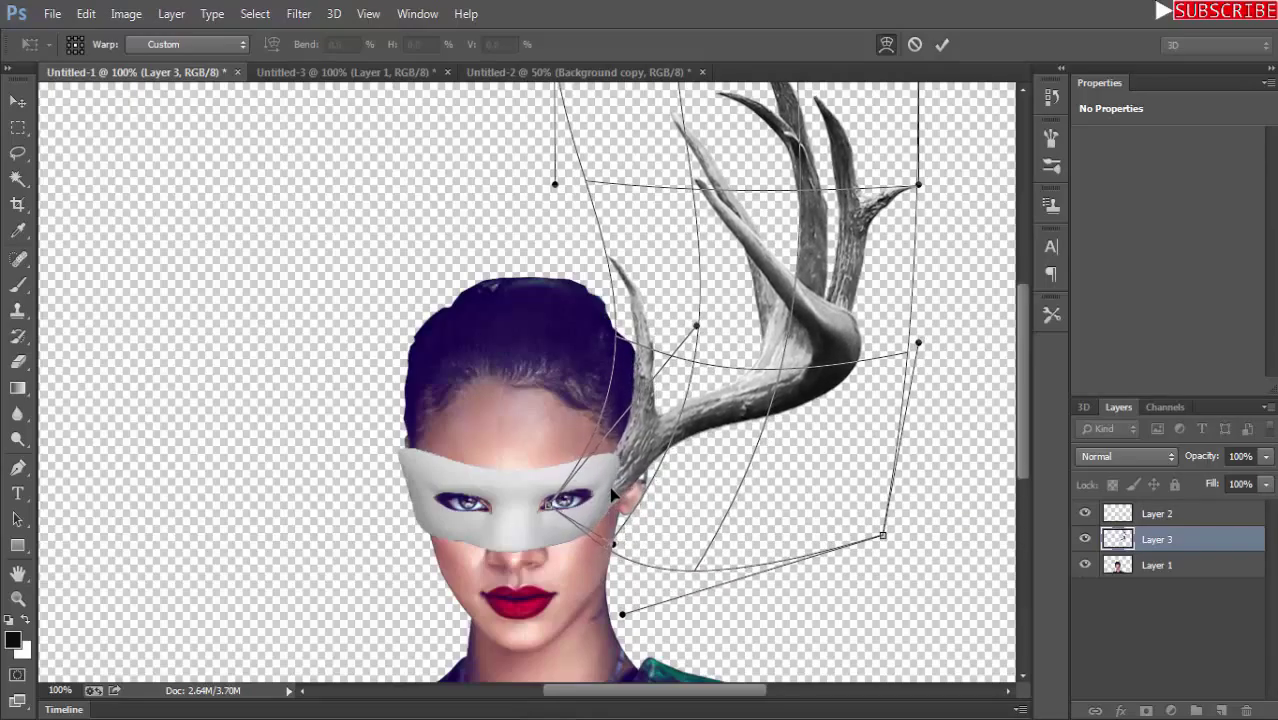
click(18, 101)
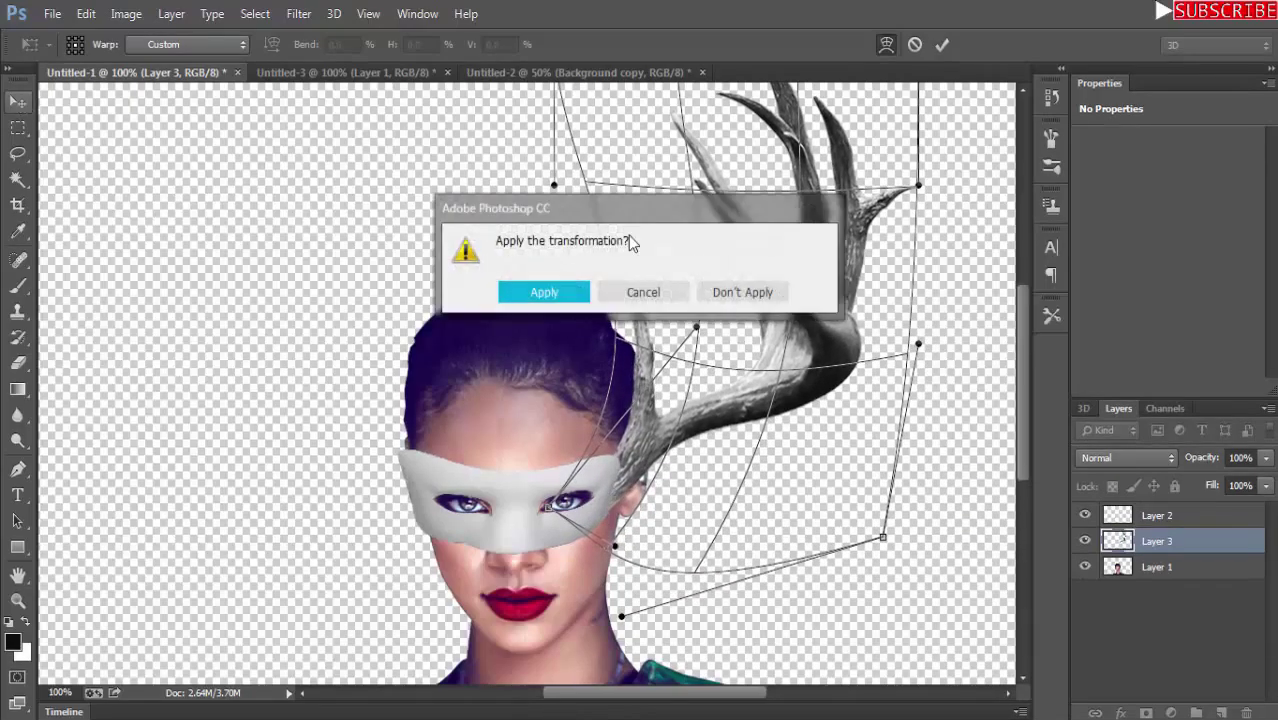
click(543, 296)
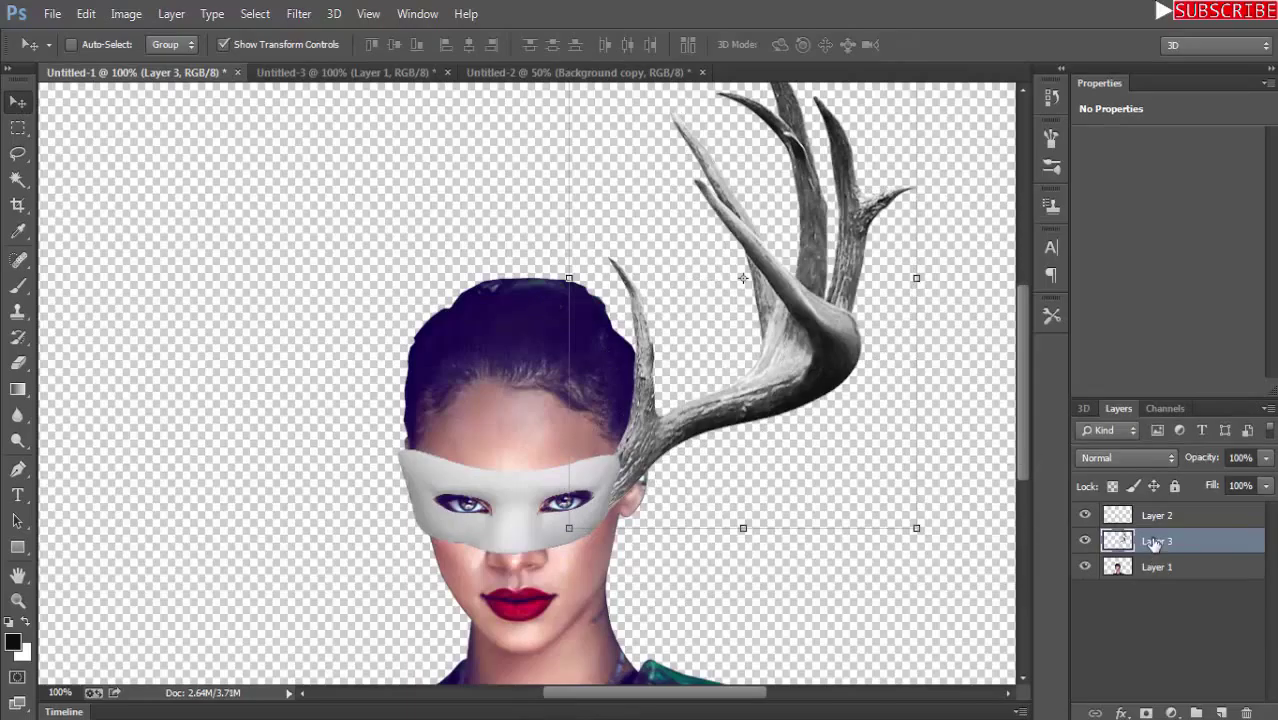
Duplicate Layer 3, flip the copy horizontally and place it left of her head.
right_click(1155, 543)
click(822, 179)
click(804, 220)
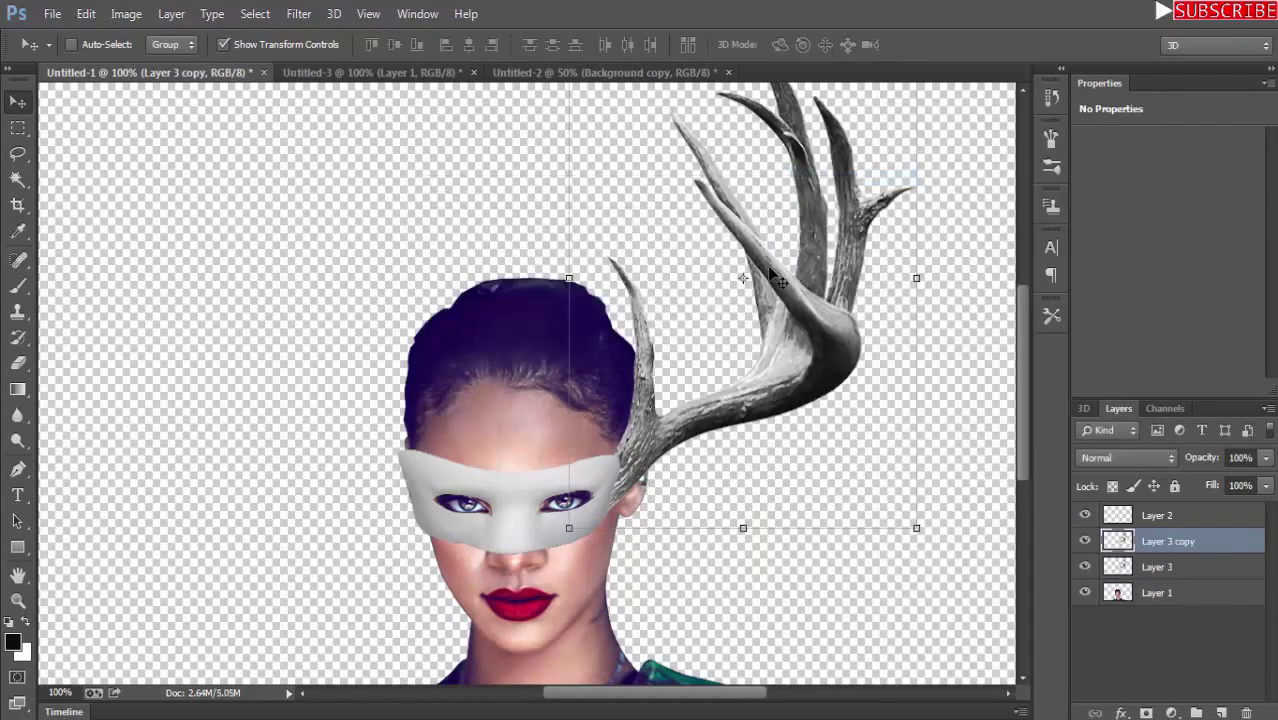
drag(745, 378, 478, 405)
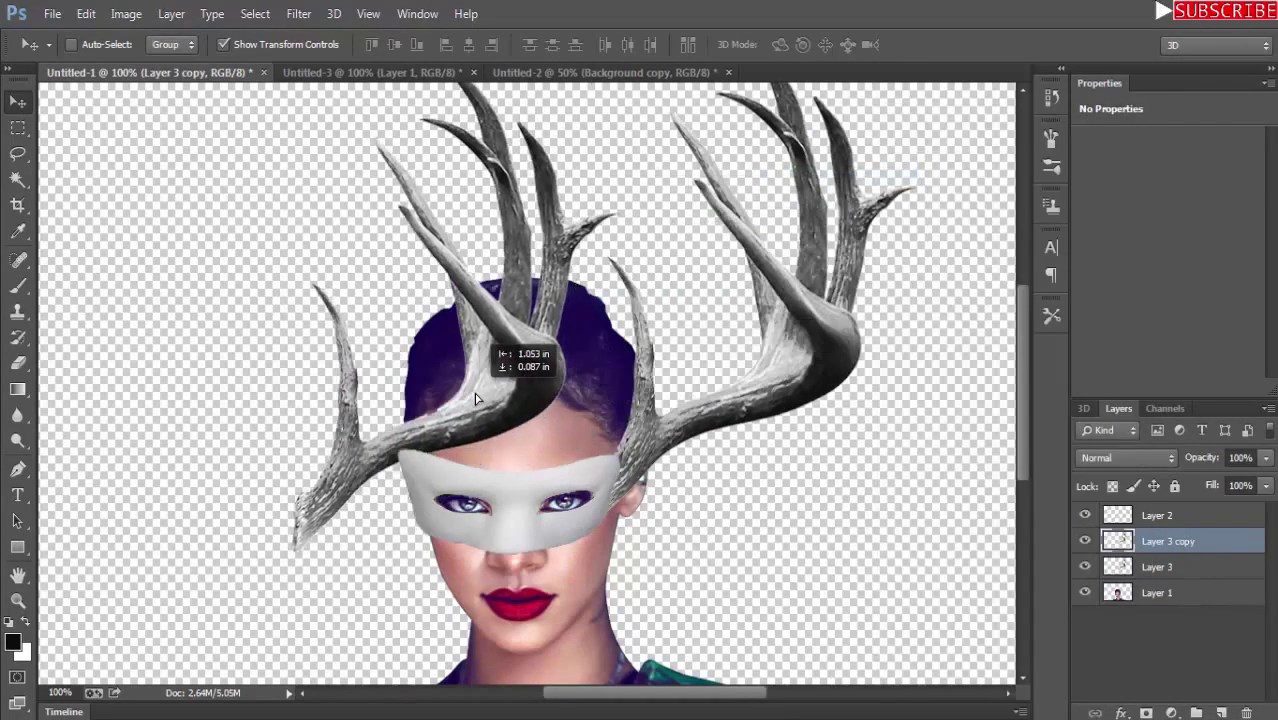
drag(588, 304, 30, 304)
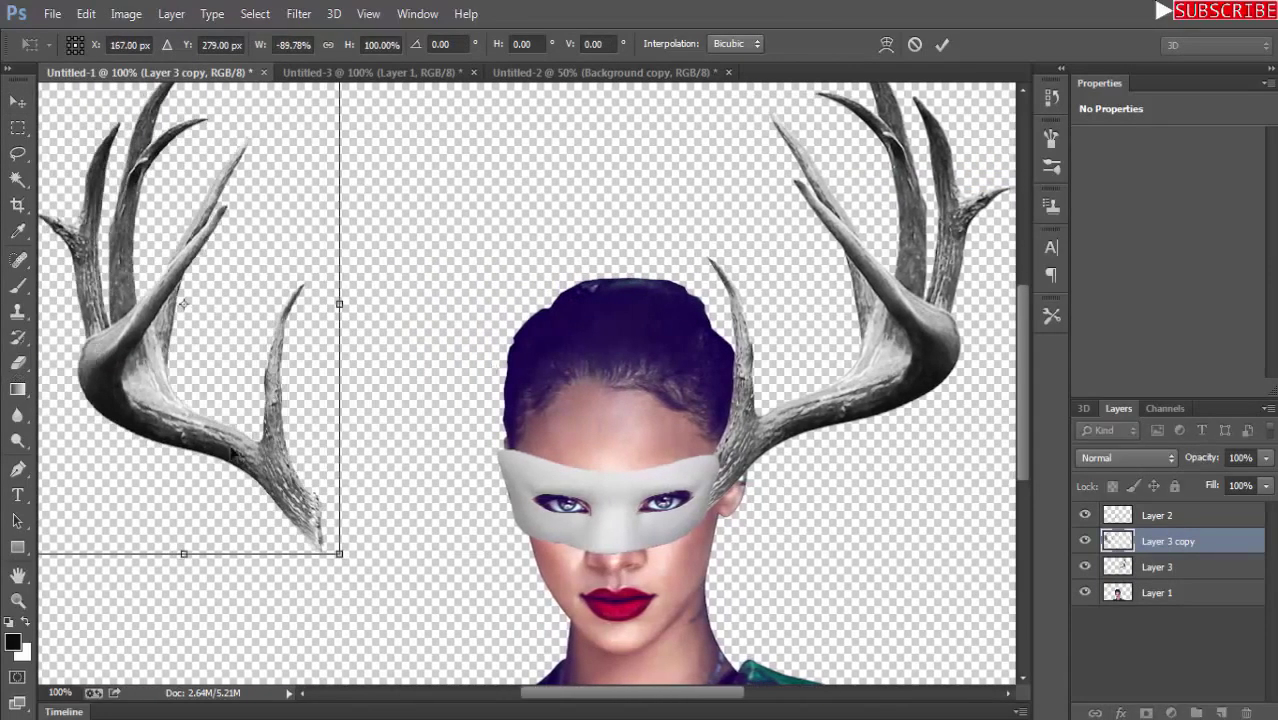
drag(230, 453, 432, 432)
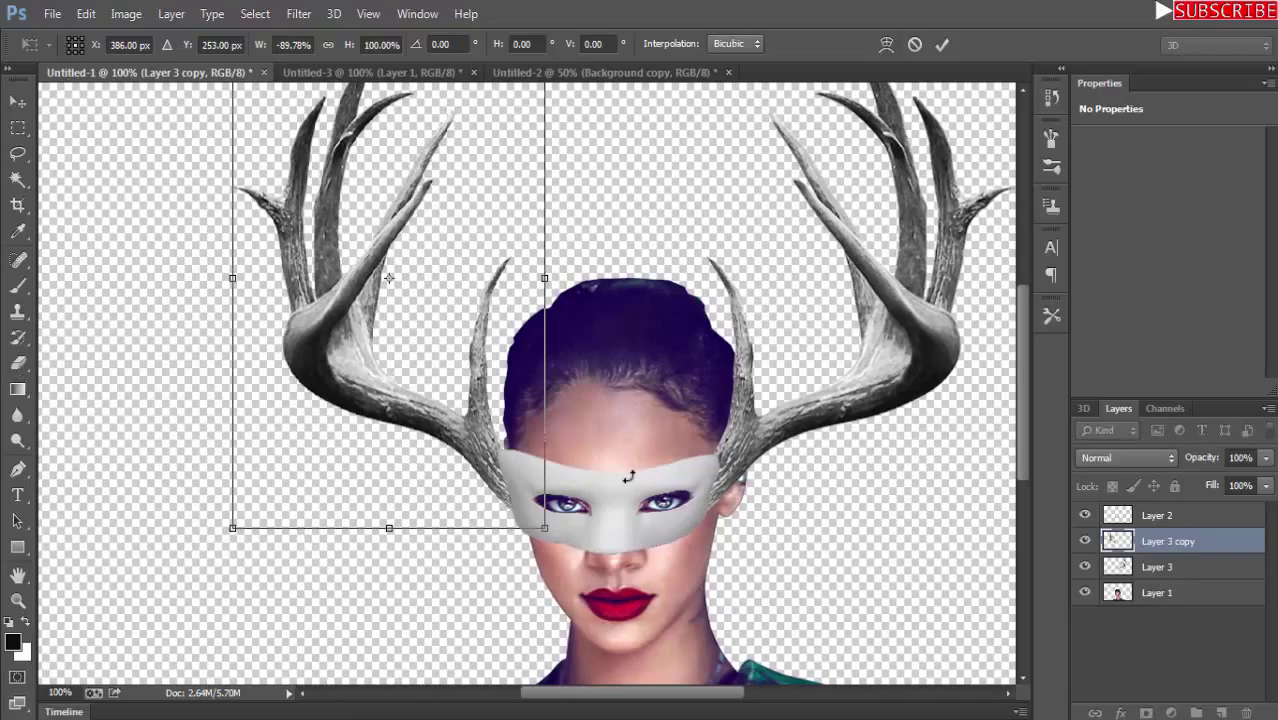
key(ctrl+minus)
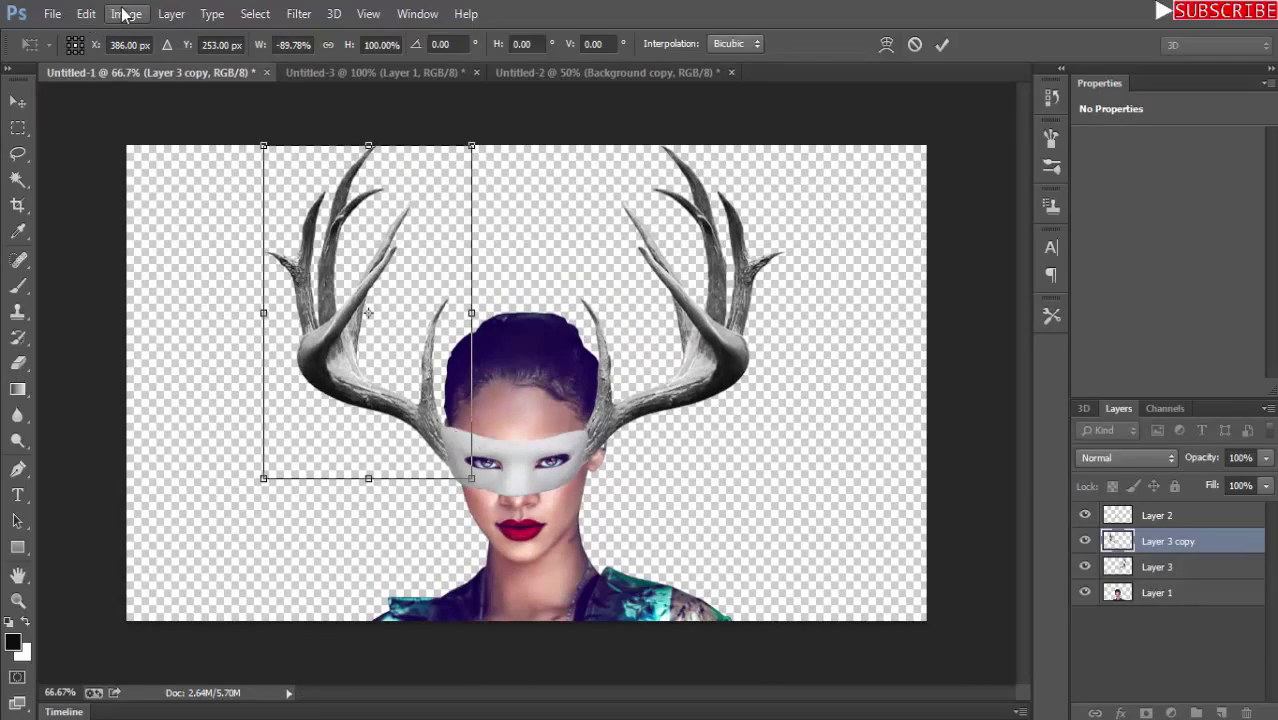
Warp the left antler's base toward the mask, then add empty Layer 4.
click(125, 14)
mouse_move(148, 378)
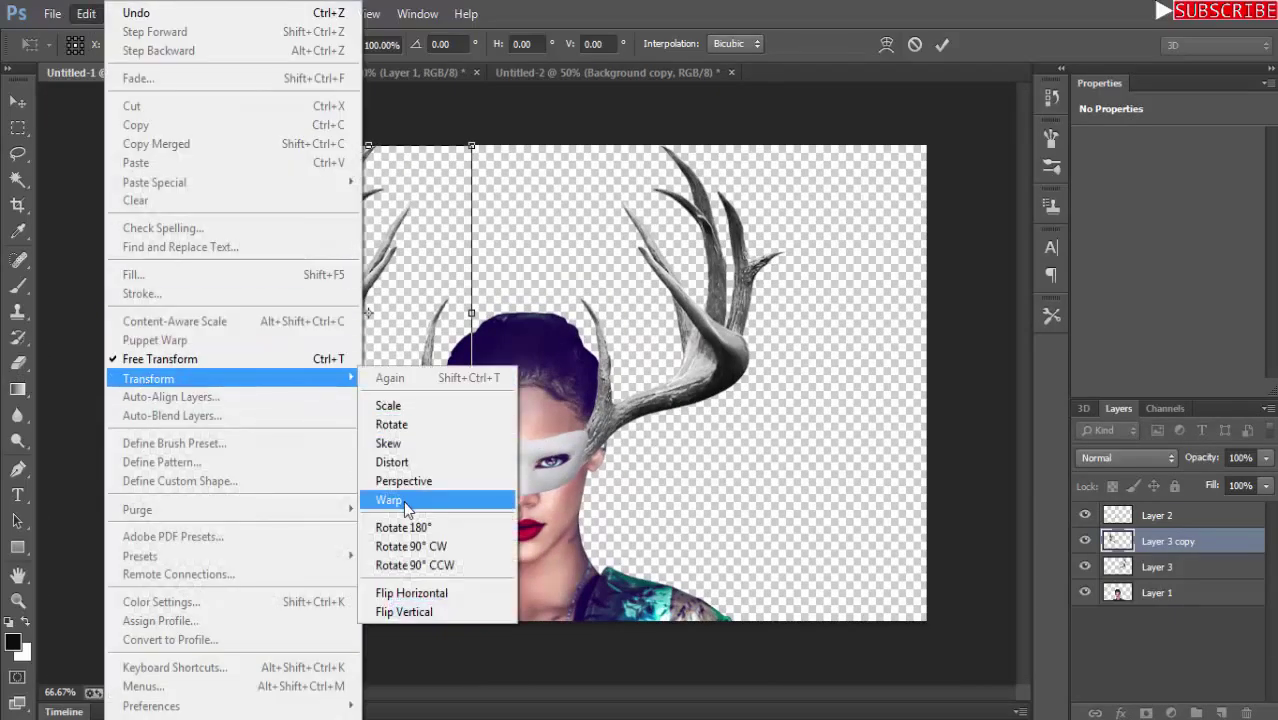
click(389, 500)
drag(465, 371, 474, 310)
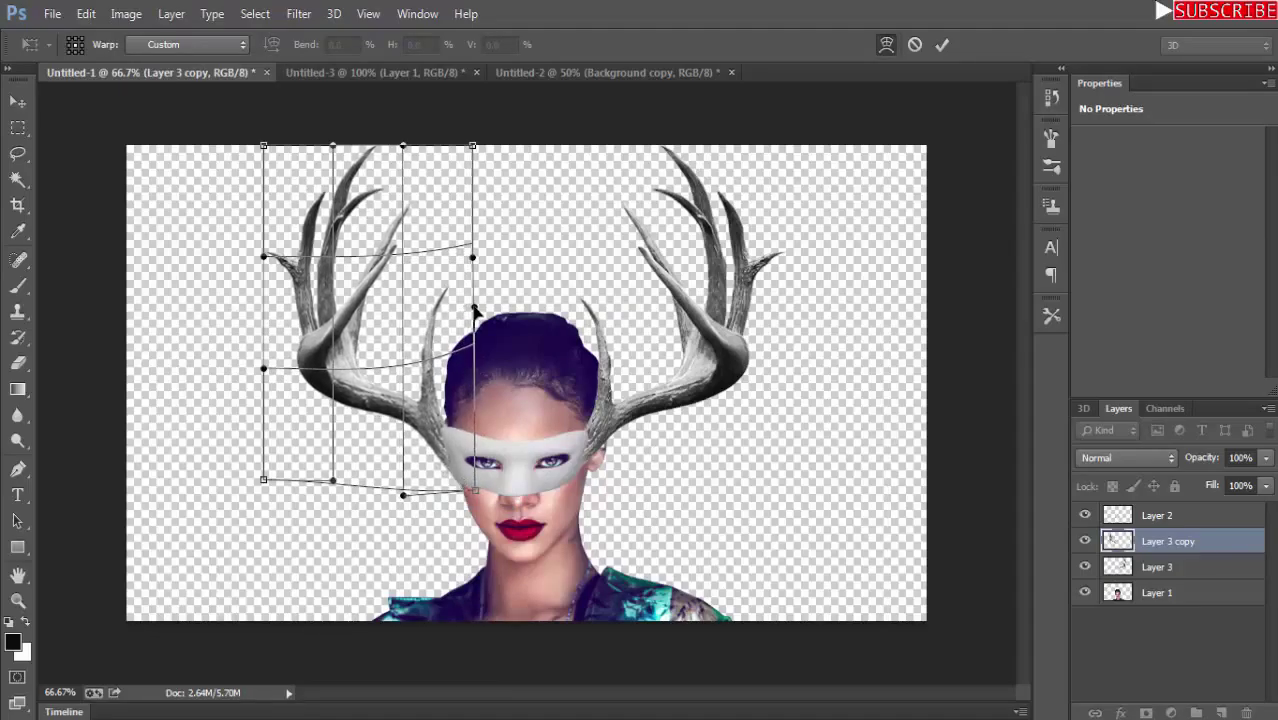
click(22, 105)
click(530, 288)
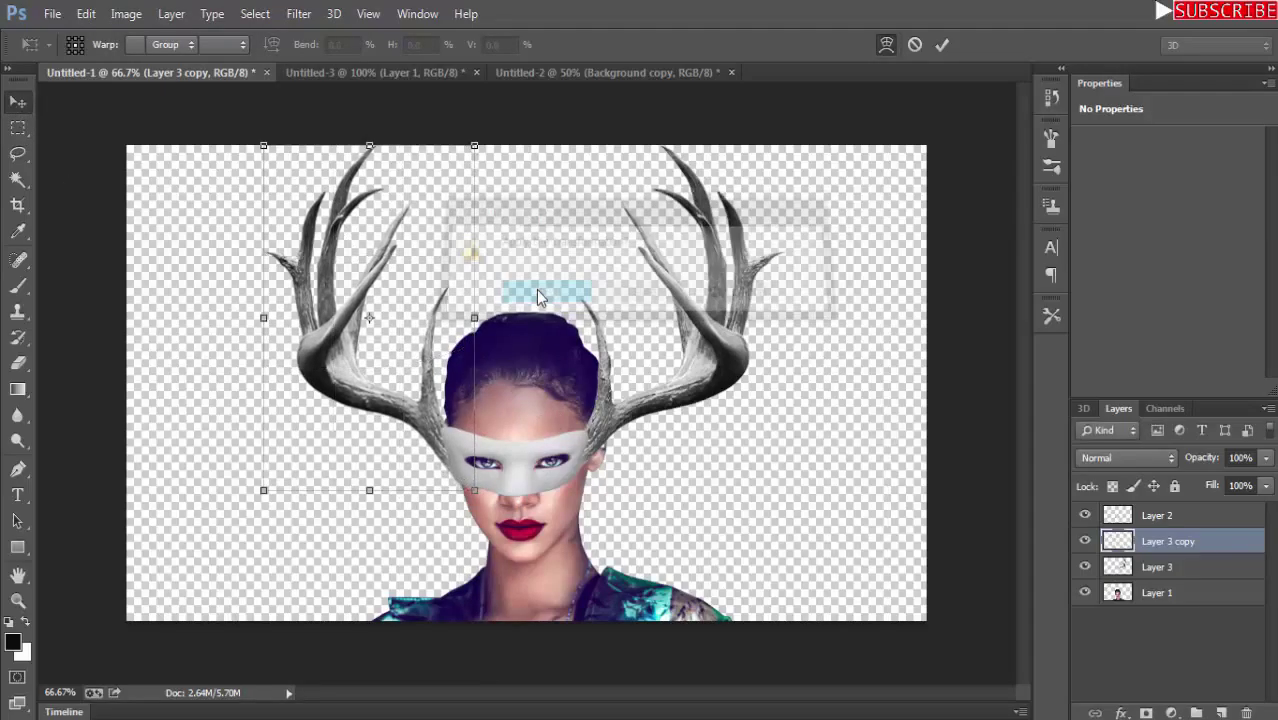
click(18, 286)
key(ctrl+shift+alt+n)
click(96, 47)
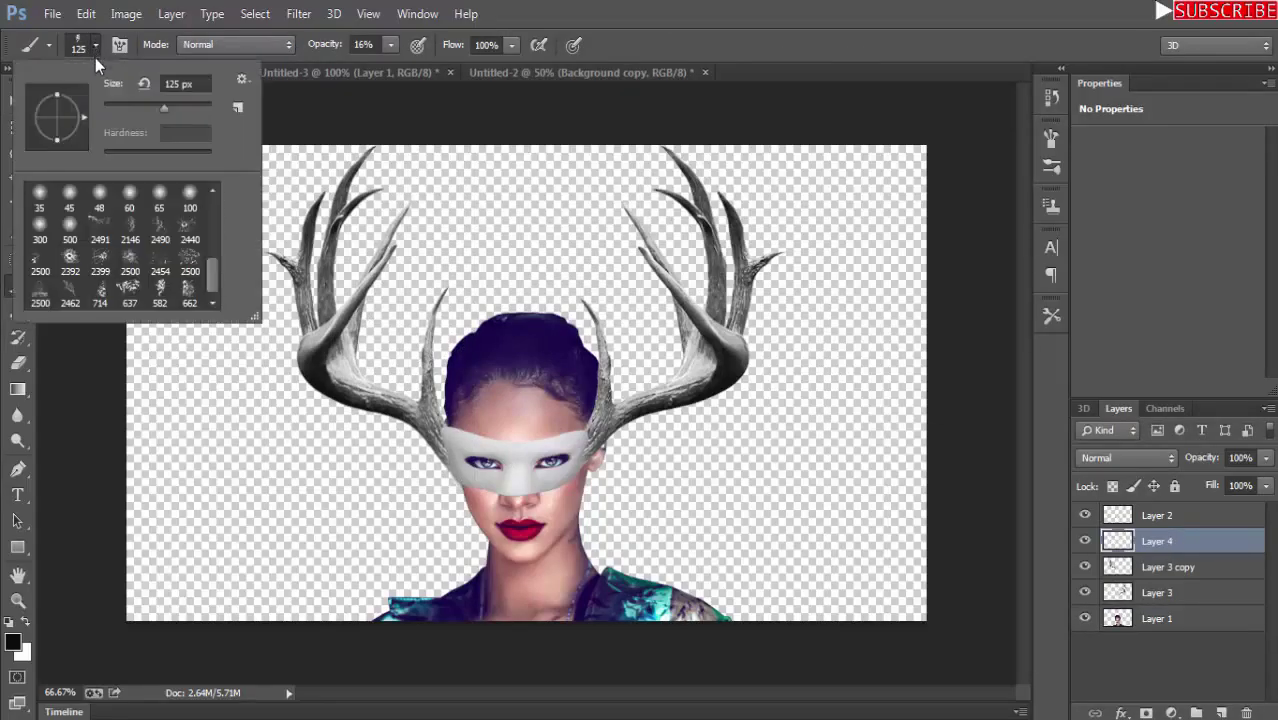
Paint white over the left antler with a 65 px soft brush, clipped and set to Overlay.
click(157, 197)
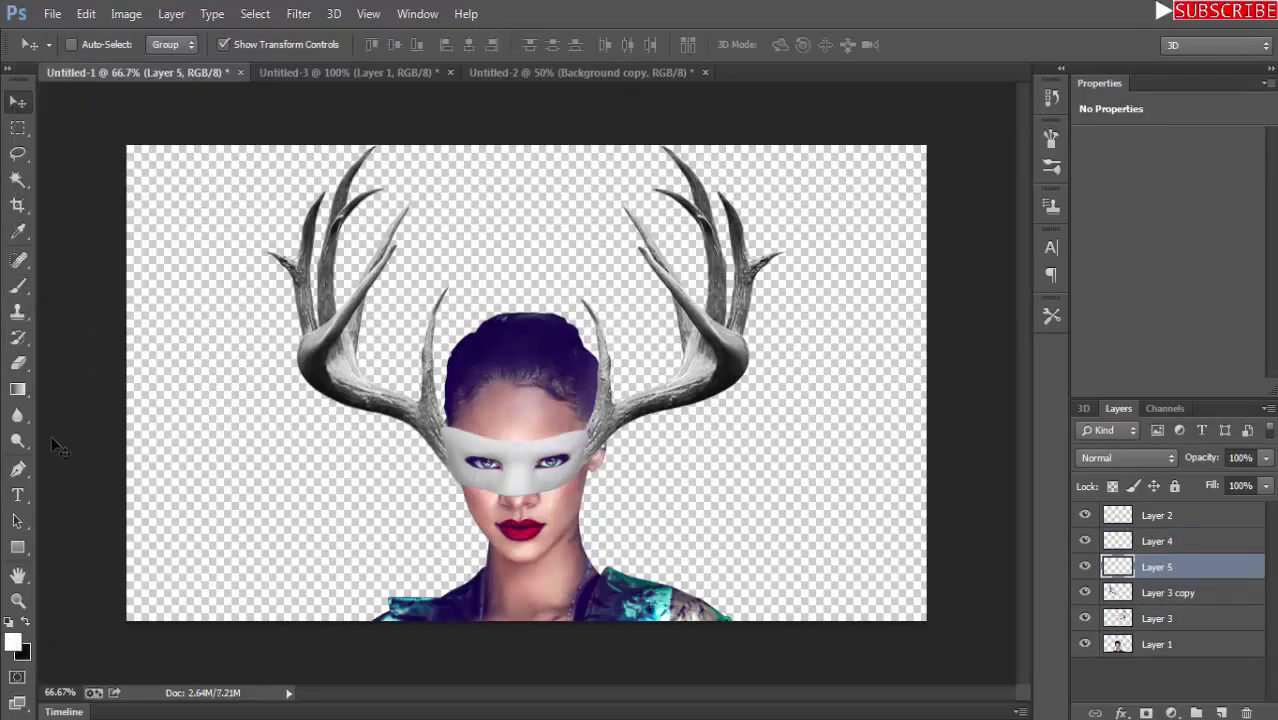
click(18, 286)
mouse_move(431, 446)
mouse_down()
mouse_move(420, 405)
mouse_move(442, 292)
mouse_up()
mouse_move(432, 415)
mouse_down()
mouse_move(303, 258)
mouse_move(305, 322)
mouse_move(297, 297)
mouse_move(365, 160)
mouse_move(335, 261)
mouse_move(394, 205)
mouse_move(393, 241)
mouse_up()
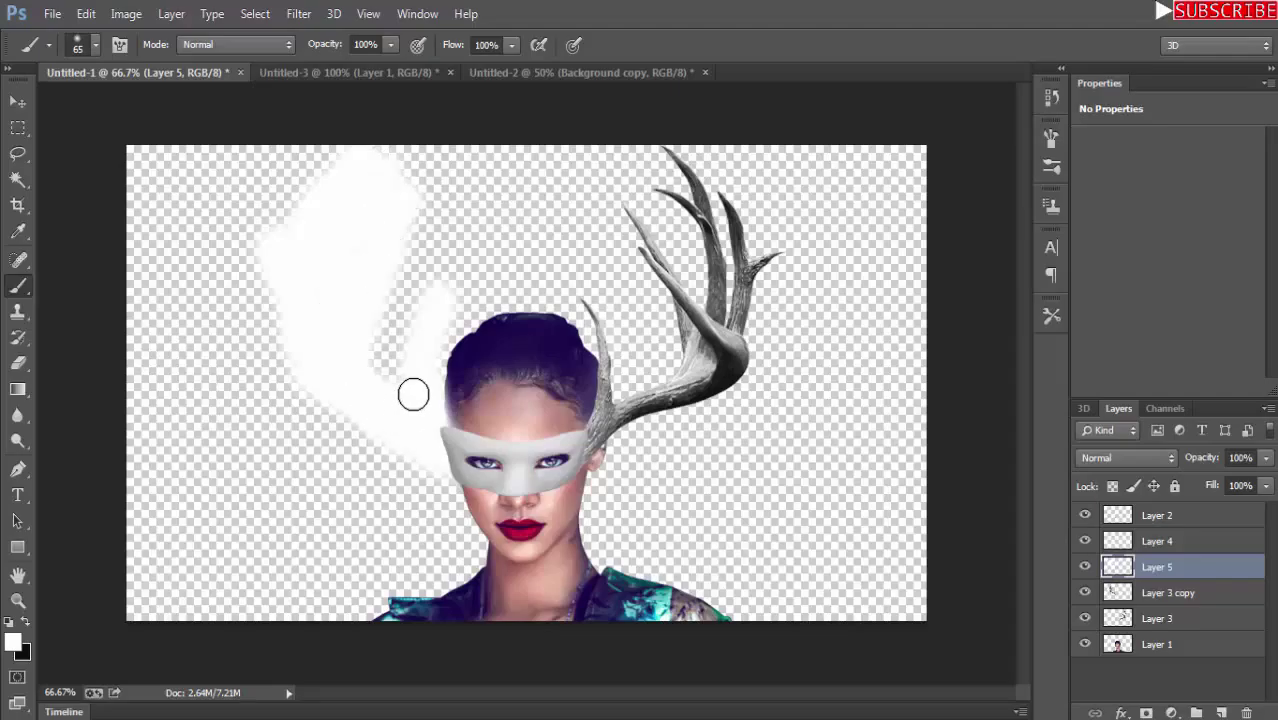
alt+click(1162, 572)
click(1173, 458)
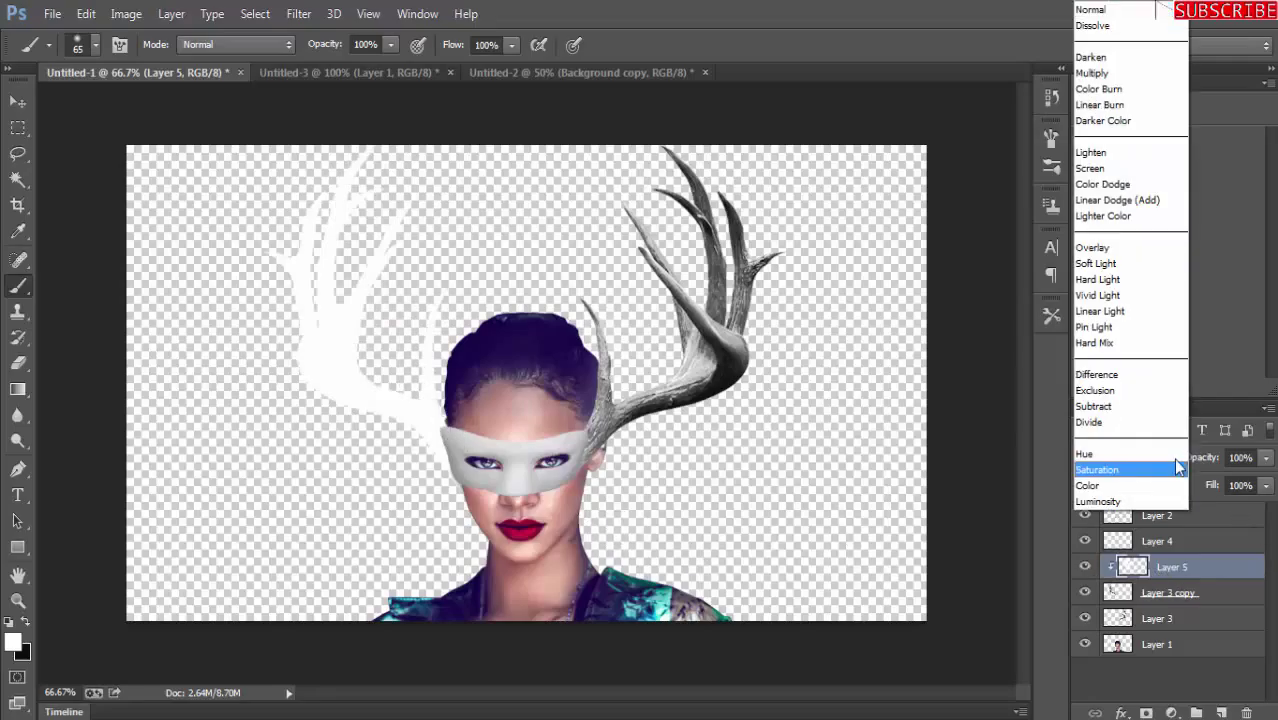
click(1100, 68)
click(1127, 458)
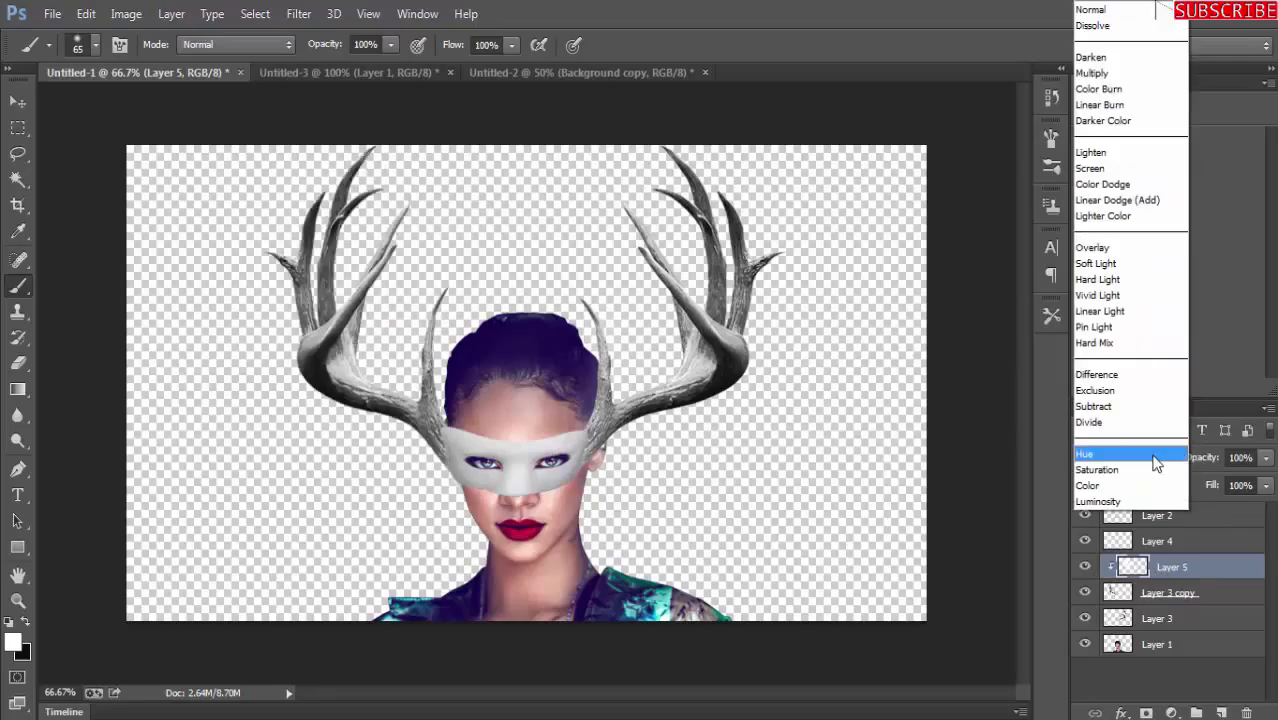
click(1118, 248)
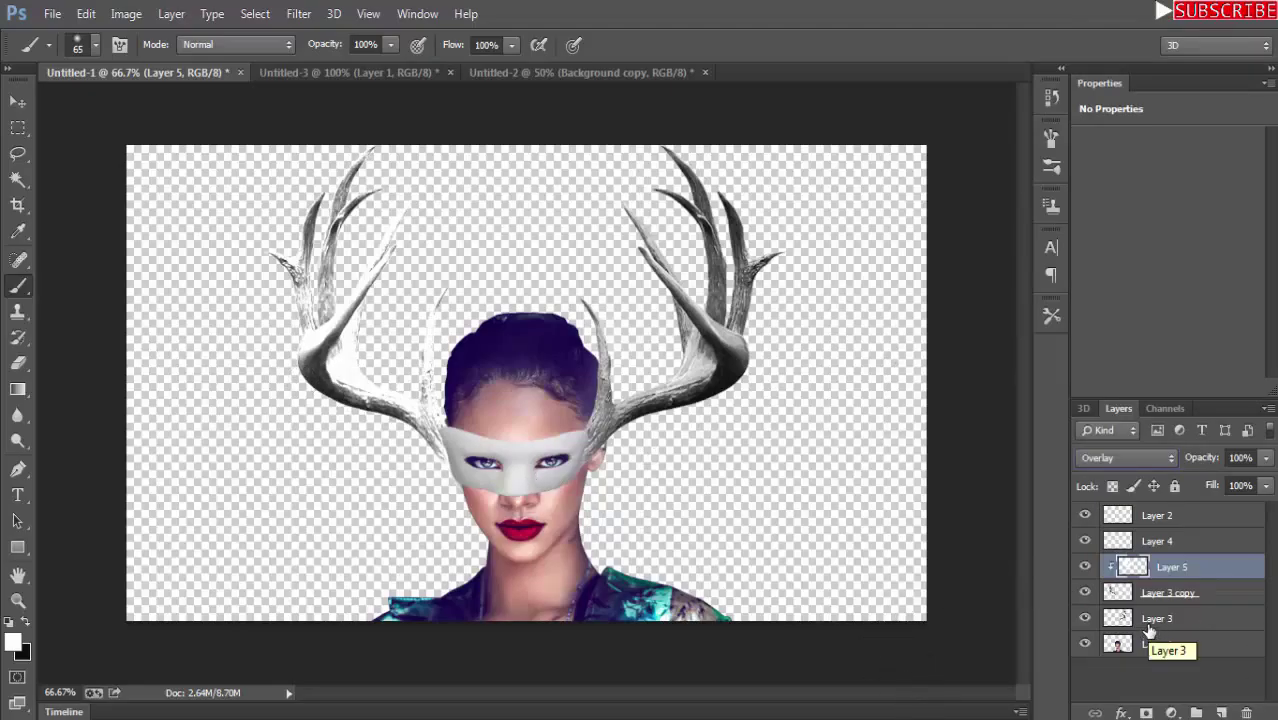
Paint white on new Layer 6 over the right antler, clipped to Layer 3 in Overlay.
click(1148, 620)
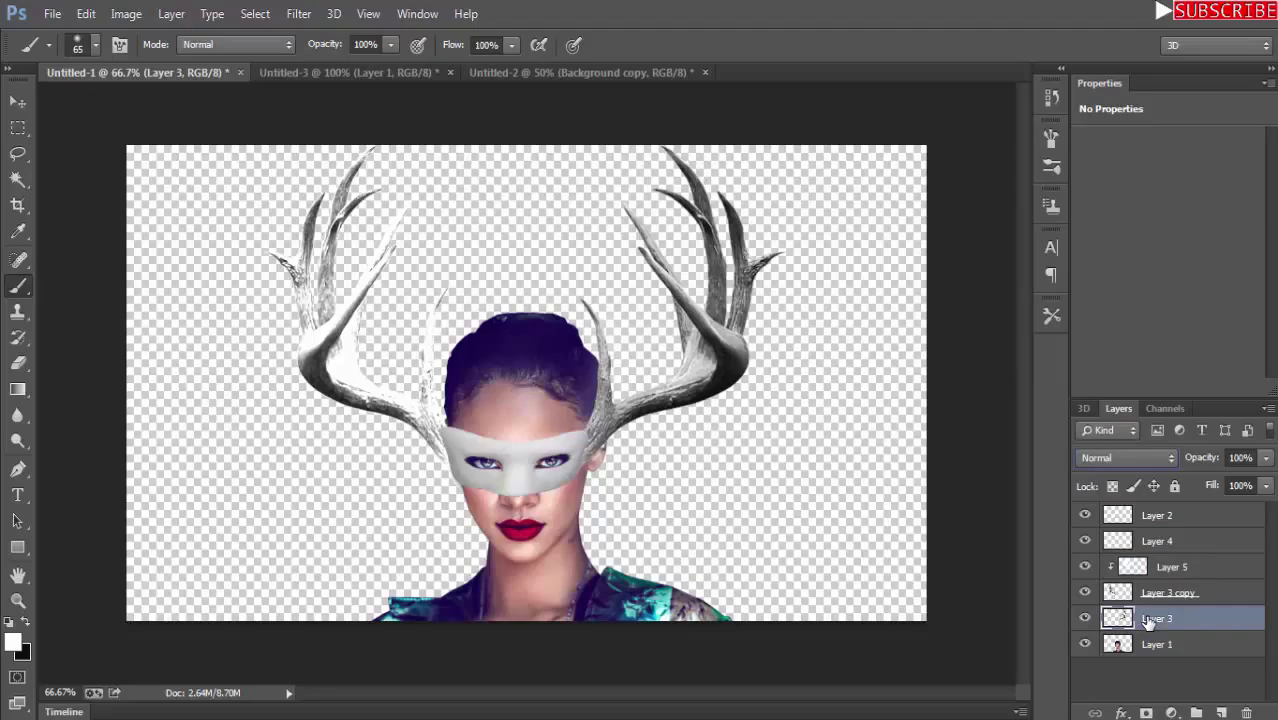
click(1222, 712)
mouse_move(597, 452)
mouse_down()
mouse_move(607, 371)
mouse_move(608, 414)
mouse_move(690, 380)
mouse_move(730, 382)
mouse_move(682, 377)
mouse_move(659, 251)
mouse_move(630, 205)
mouse_move(703, 346)
mouse_move(685, 157)
mouse_move(676, 196)
mouse_move(733, 348)
mouse_move(770, 274)
mouse_move(747, 317)
mouse_up()
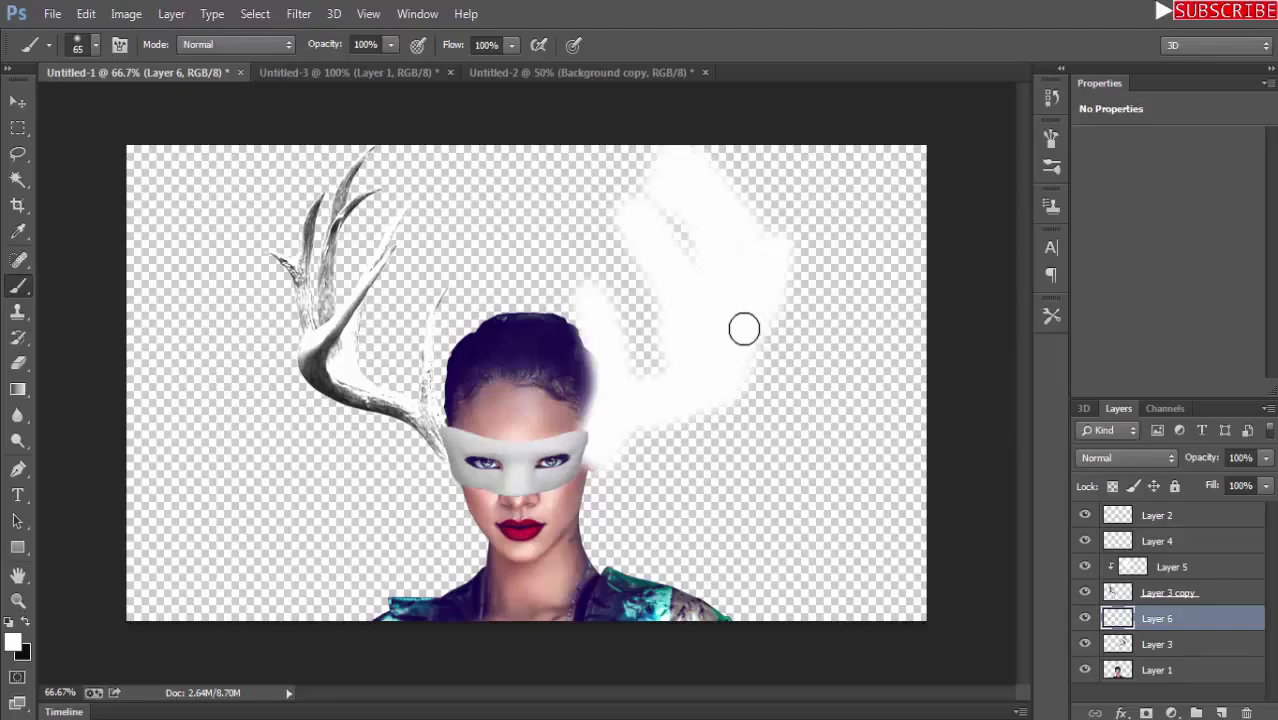
alt+click(1175, 627)
click(1167, 458)
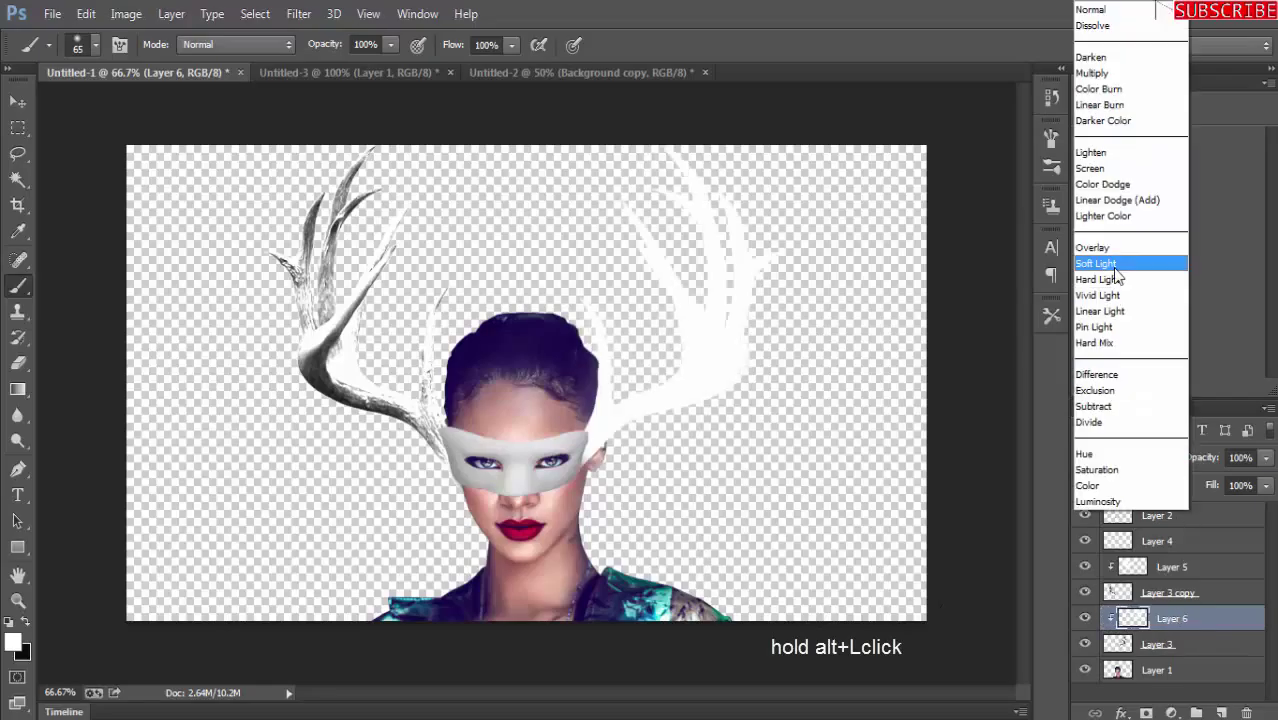
click(1118, 249)
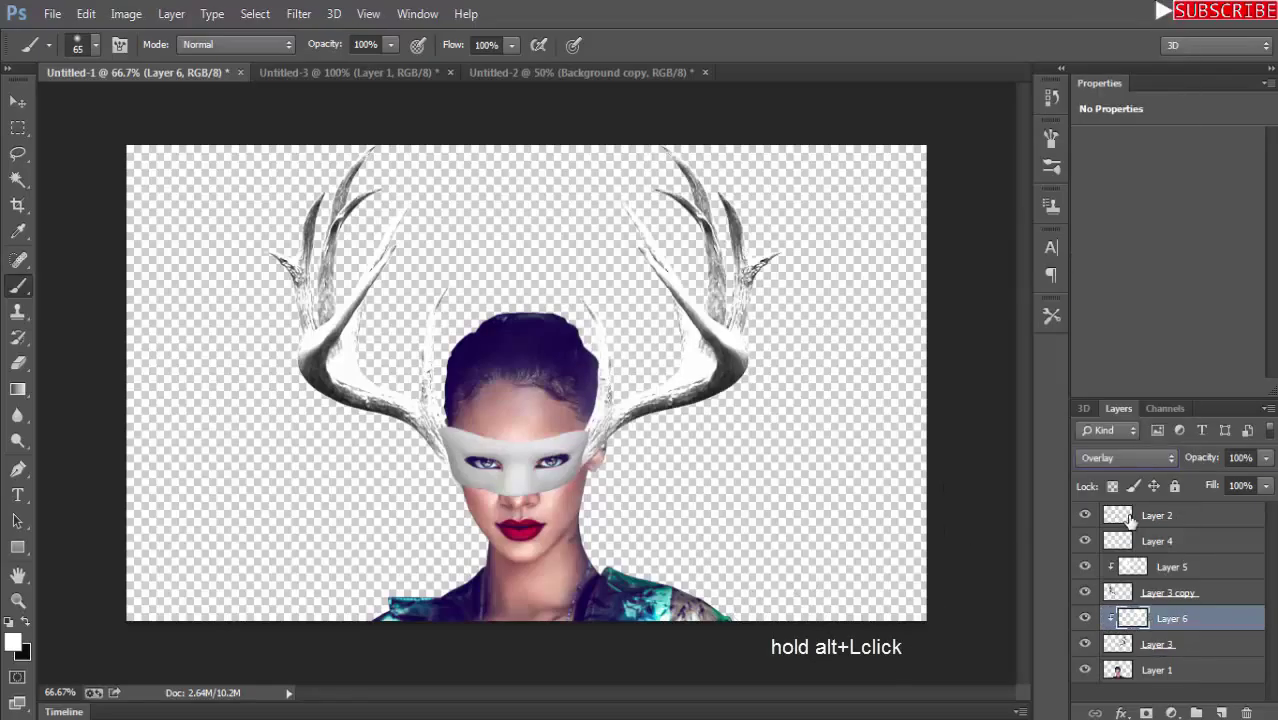
click(1131, 540)
click(19, 102)
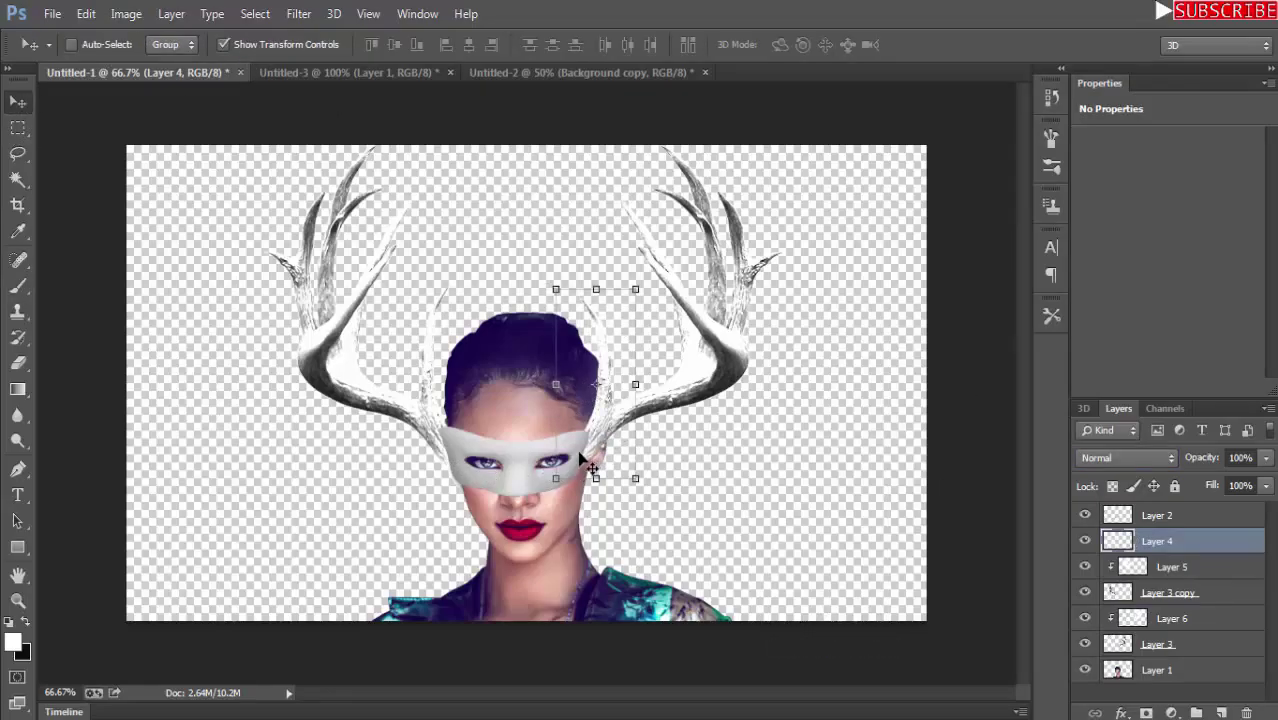
Zoom to 200% on the face and add a layer mask to Layer 2.
key(ctrl+plus)
key(ctrl+plus)
drag(669, 493, 620, 281)
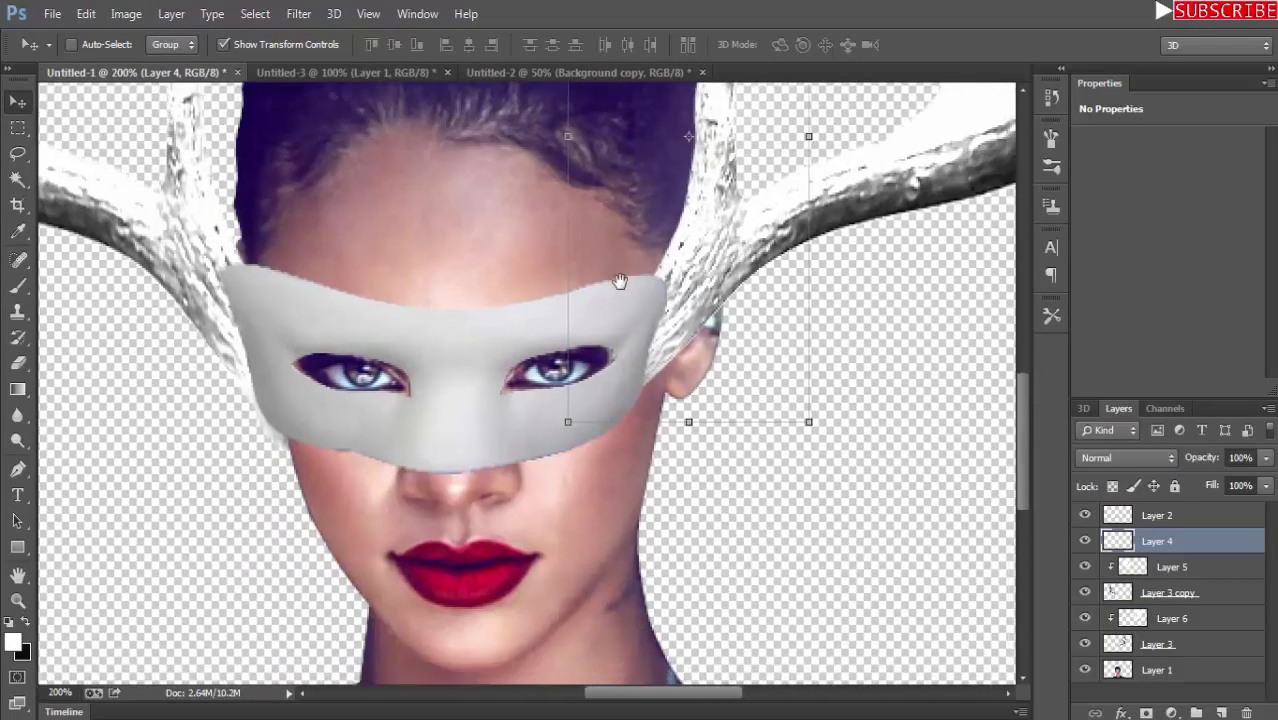
click(1132, 515)
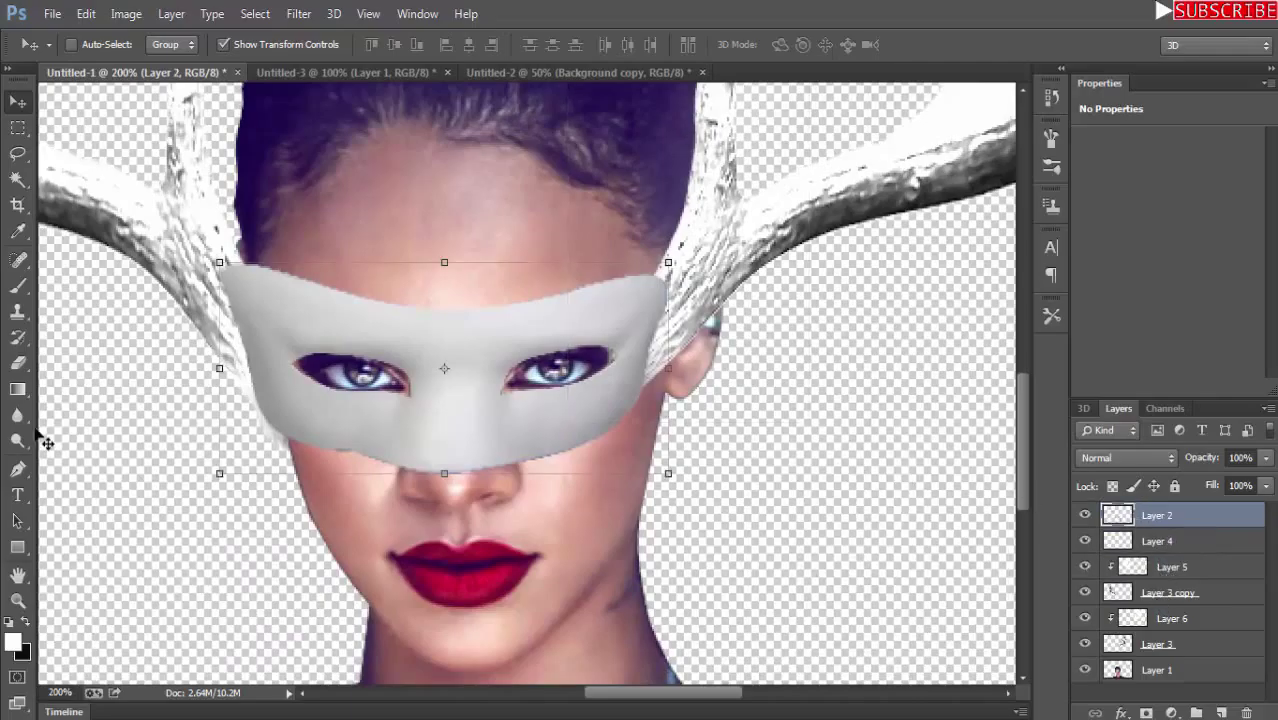
click(1147, 712)
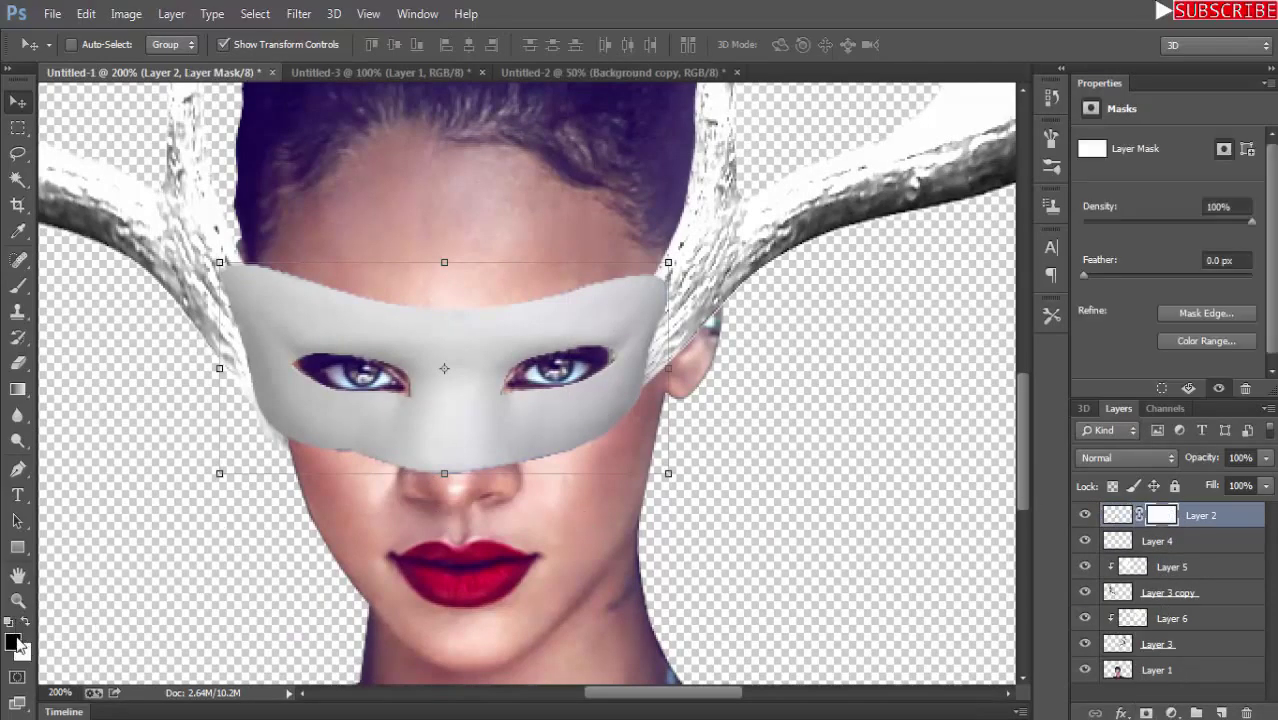
Brush black at 37% opacity along the mask edges beside both antlers.
click(18, 286)
click(390, 44)
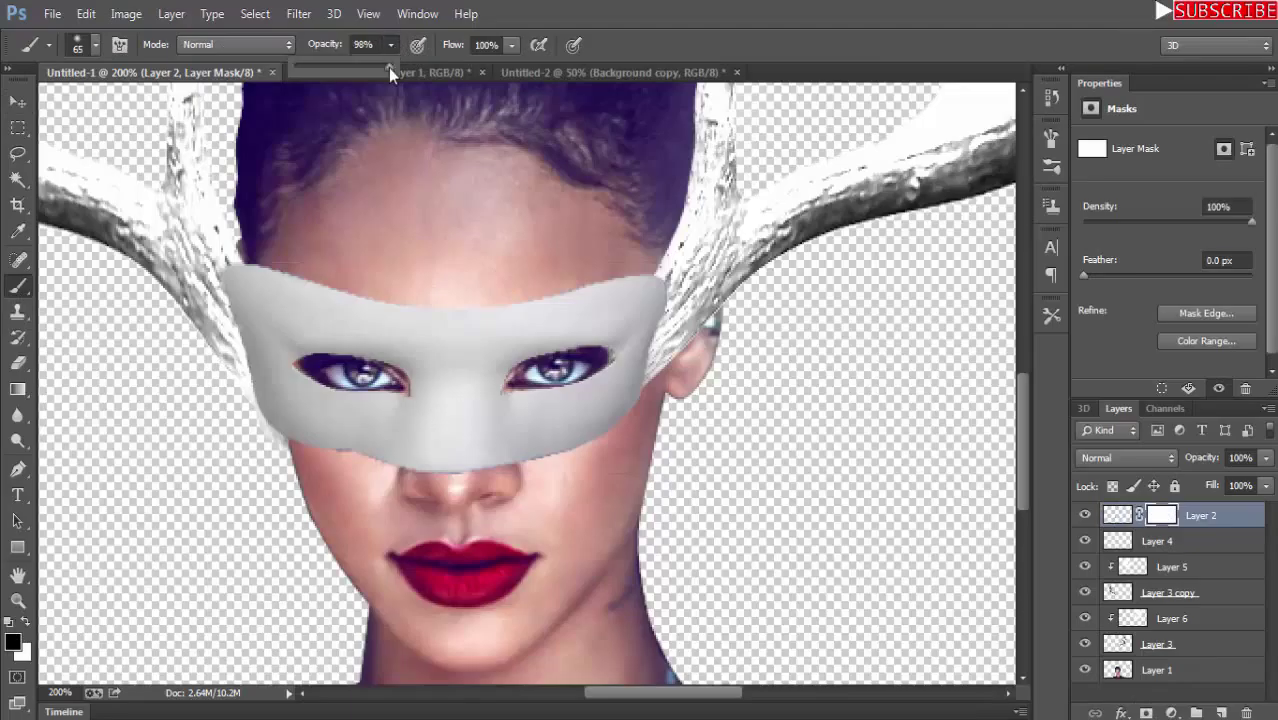
drag(330, 76, 329, 76)
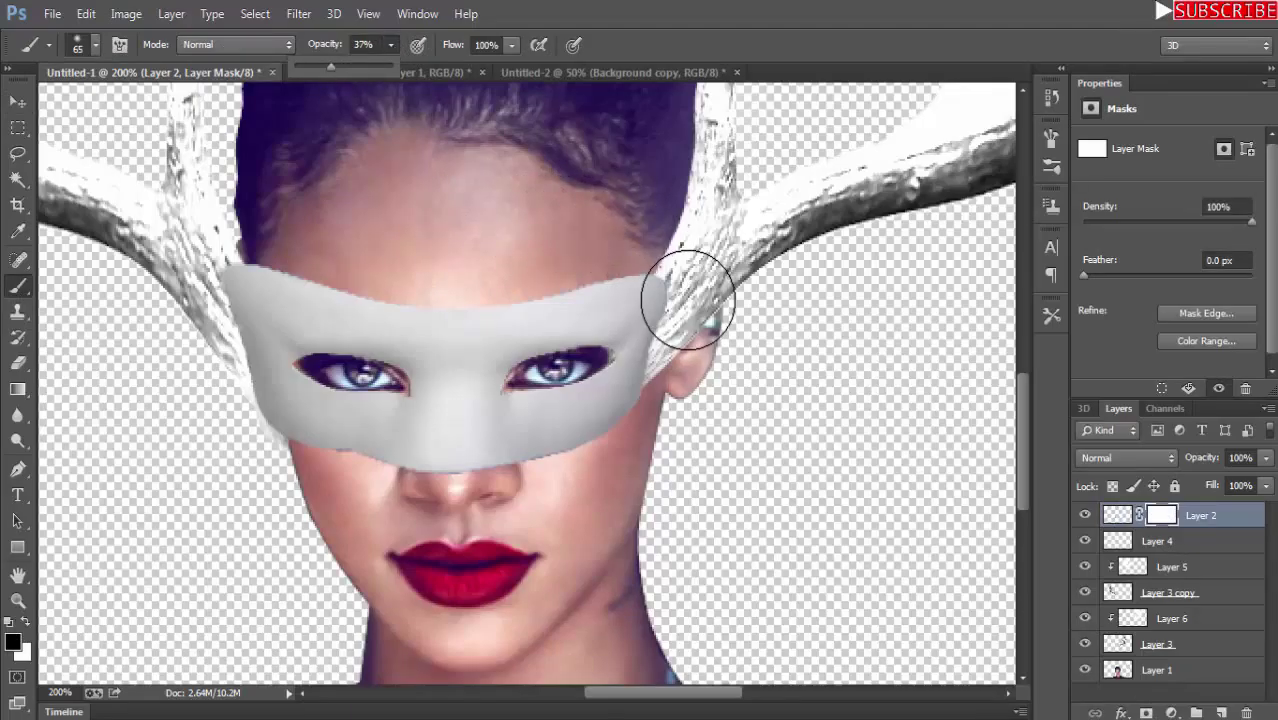
key(bracketleft)
key(bracketleft)
key(bracketleft)
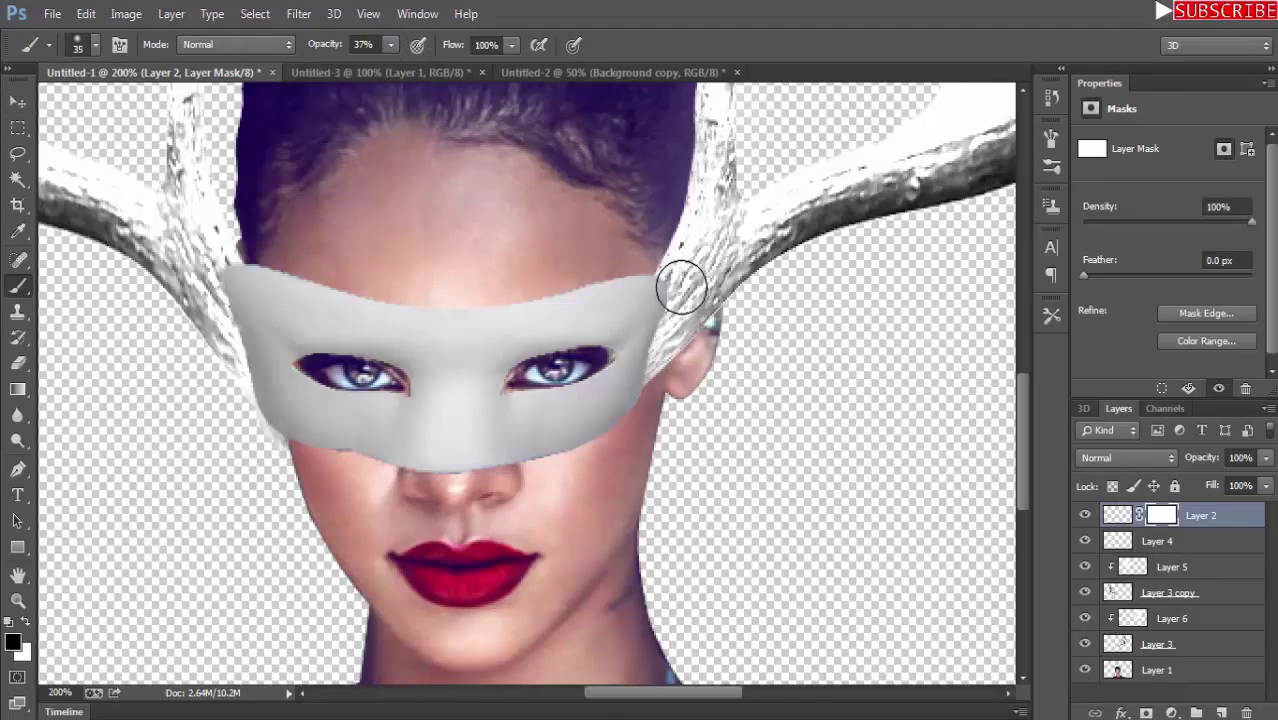
key(bracketleft)
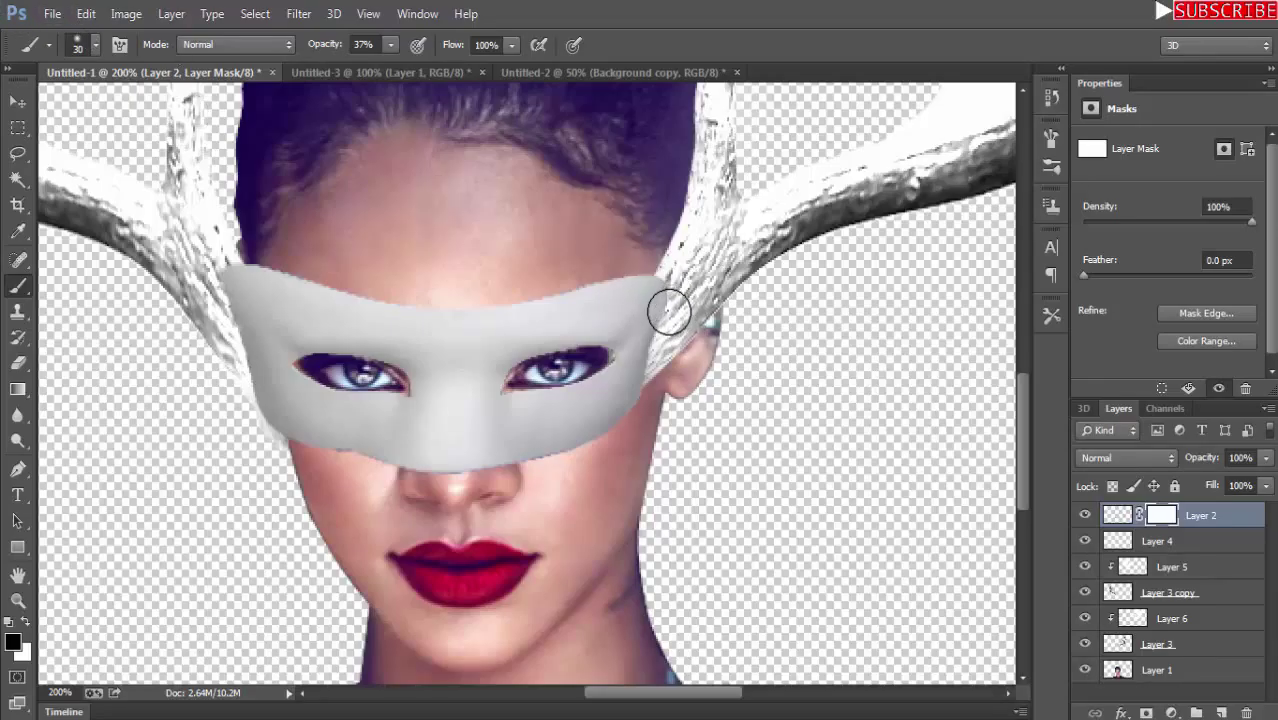
mouse_move(669, 313)
mouse_down()
mouse_move(675, 286)
mouse_move(664, 385)
mouse_move(673, 297)
mouse_move(670, 340)
mouse_up()
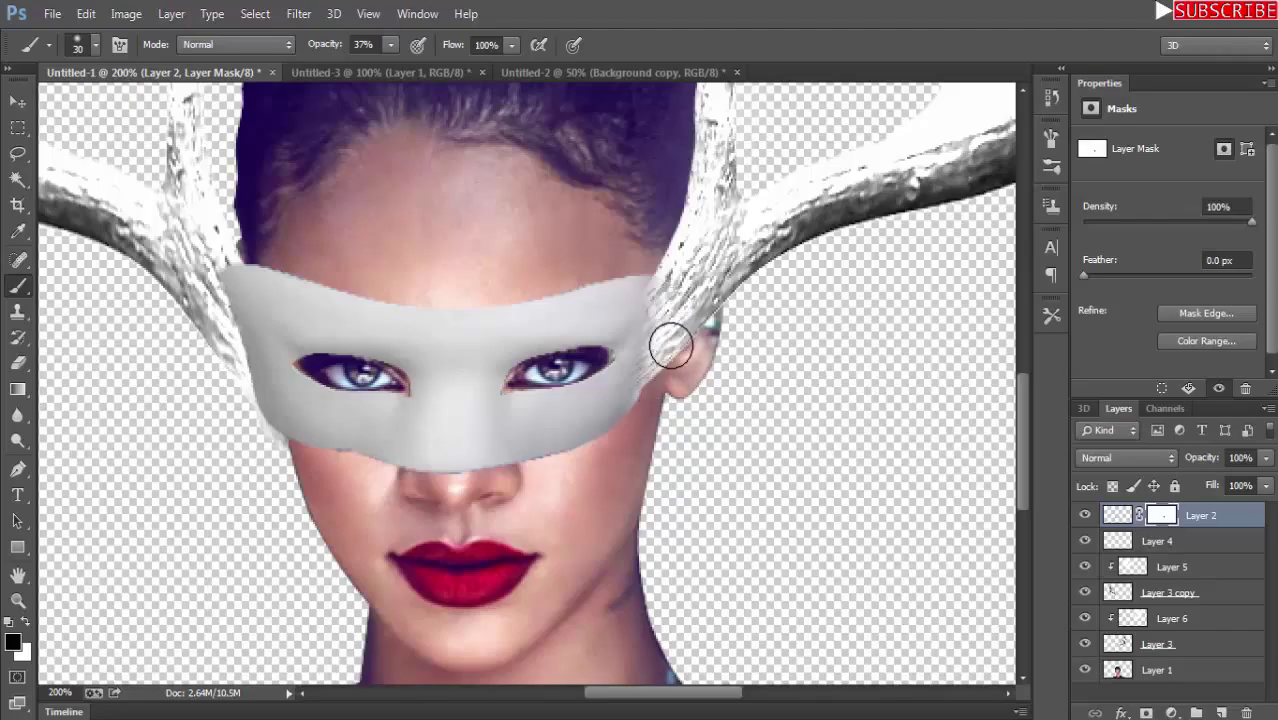
mouse_move(207, 293)
mouse_down()
mouse_move(214, 262)
mouse_move(231, 377)
mouse_move(265, 450)
mouse_move(237, 397)
mouse_move(225, 288)
mouse_move(220, 277)
mouse_move(257, 431)
mouse_move(188, 237)
mouse_move(221, 276)
mouse_up()
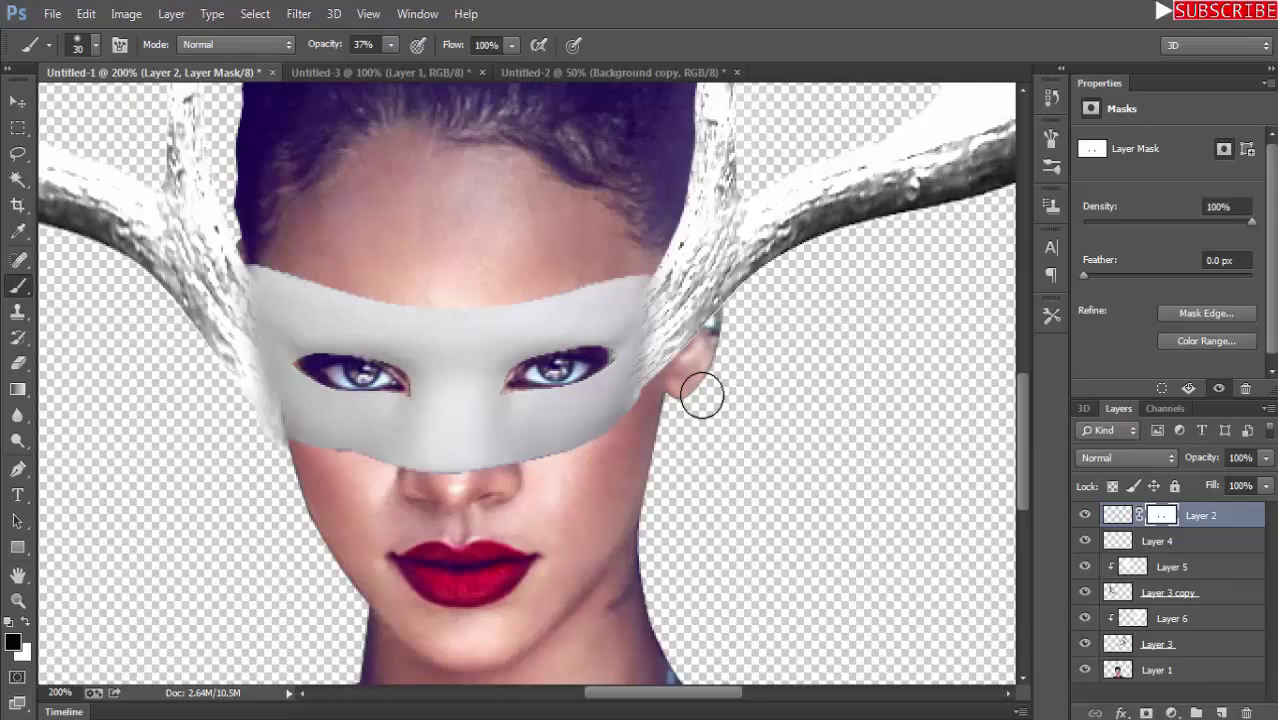
Drag the brown right antler from Untitled-2 into Untitled-1 as Layer 7 and position it.
click(587, 73)
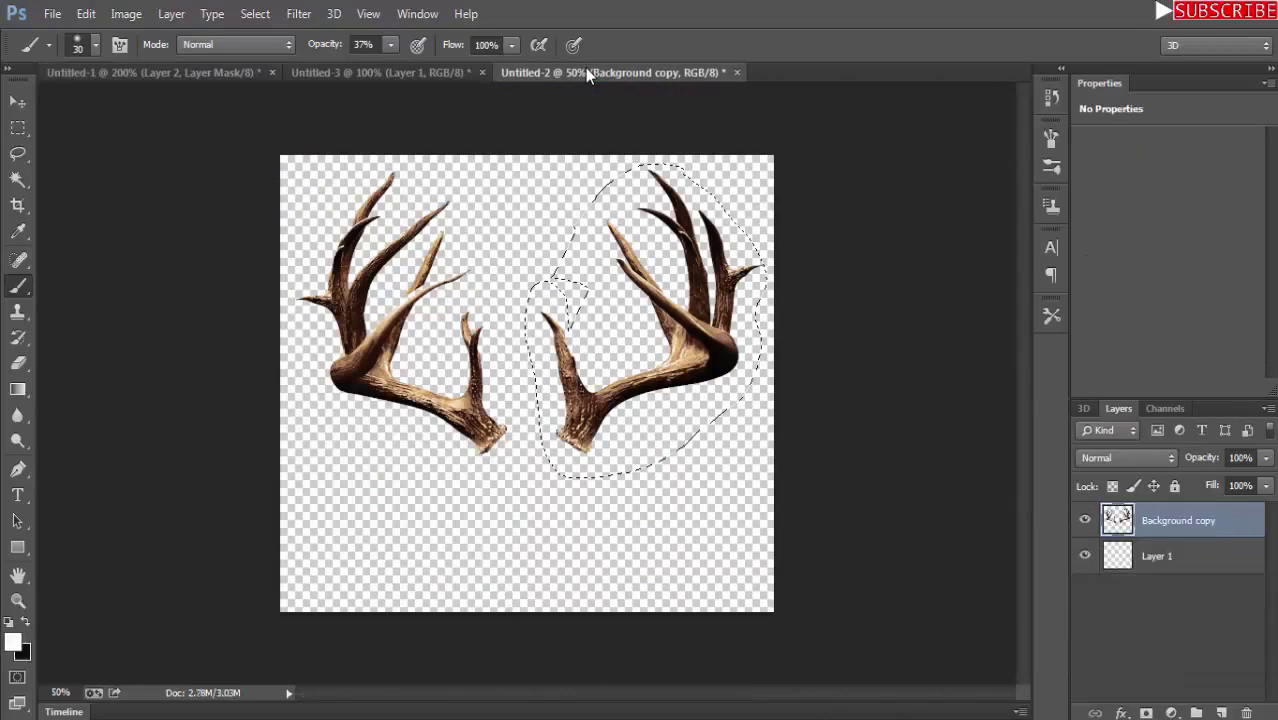
drag(587, 73, 618, 130)
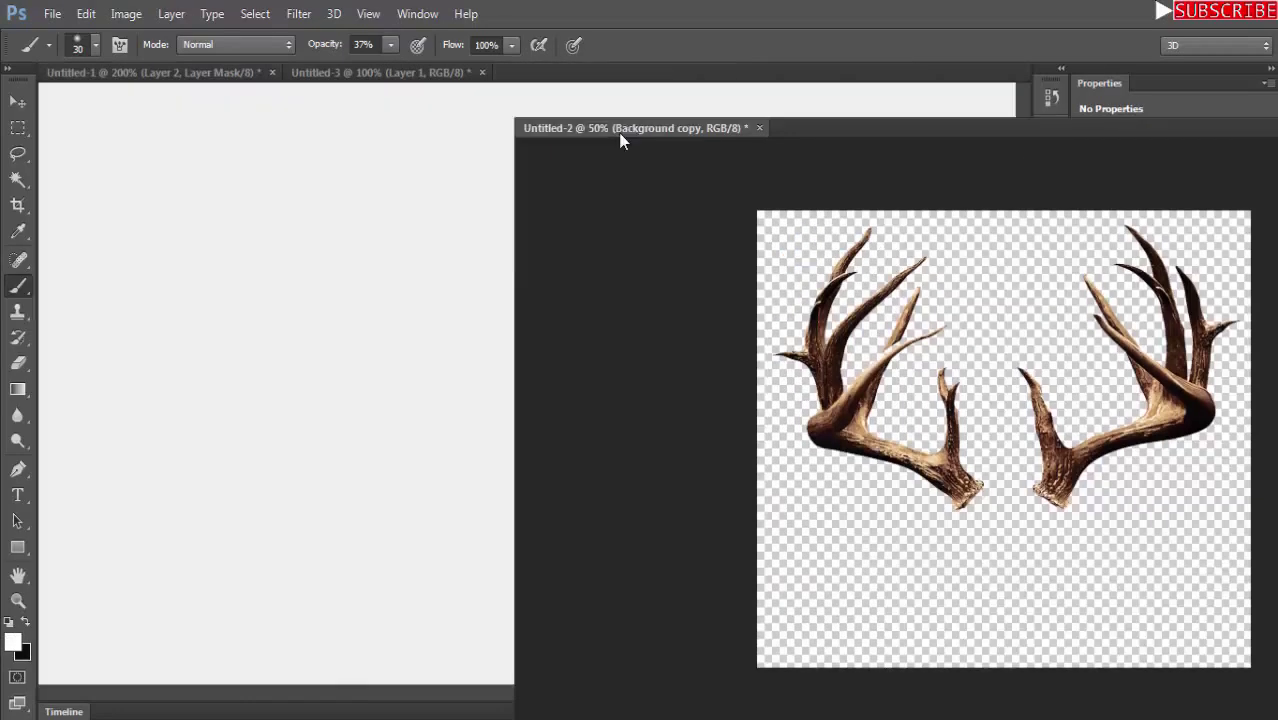
key(v)
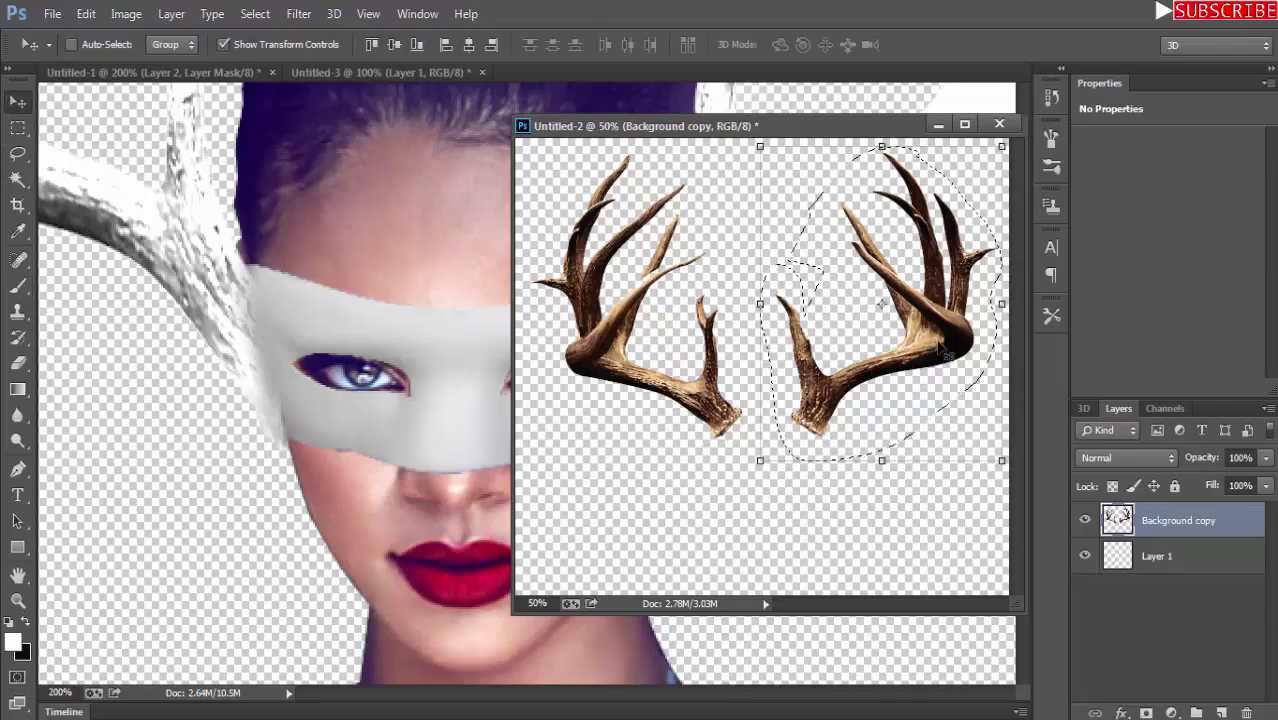
drag(295, 400, 295, 400)
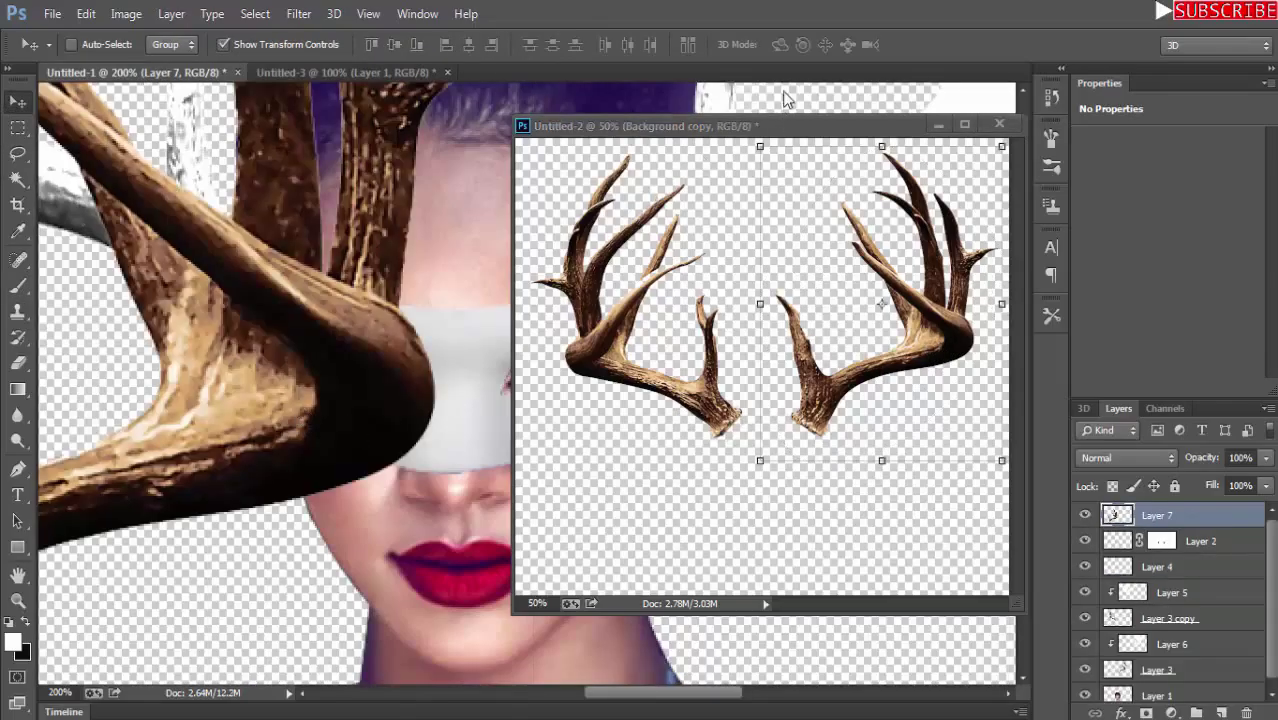
drag(765, 127, 743, 94)
click(330, 74)
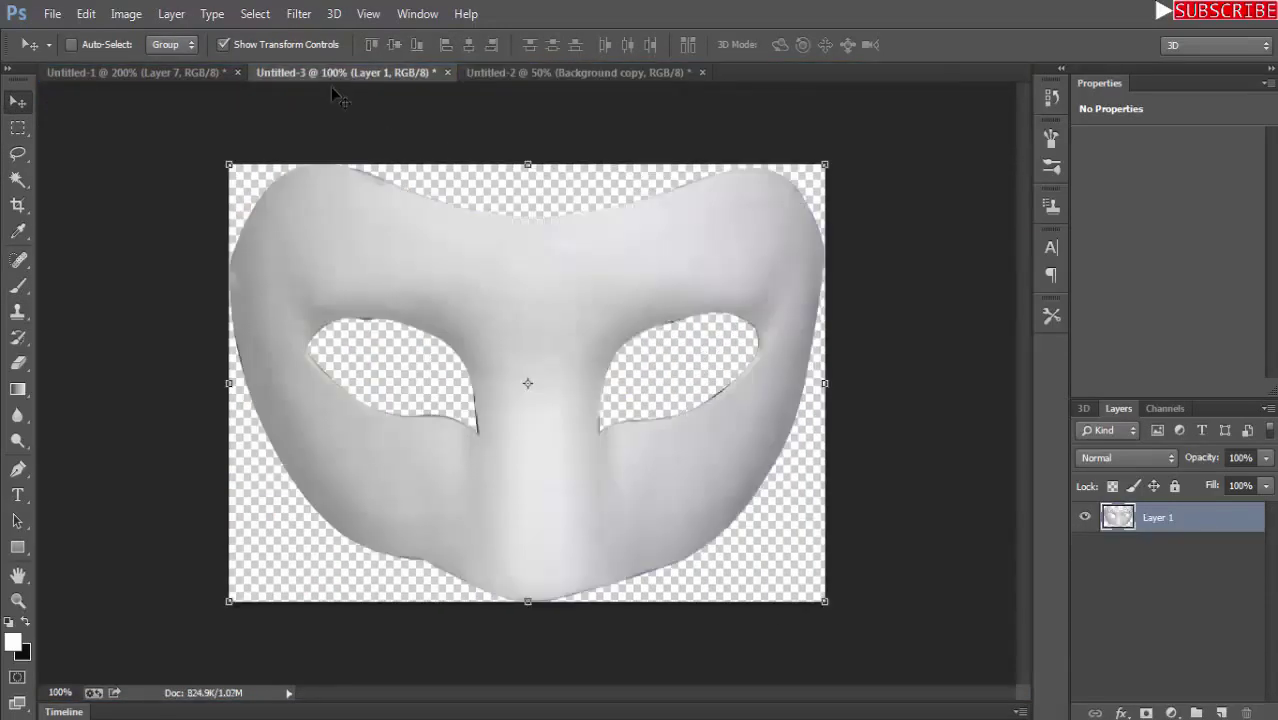
click(135, 72)
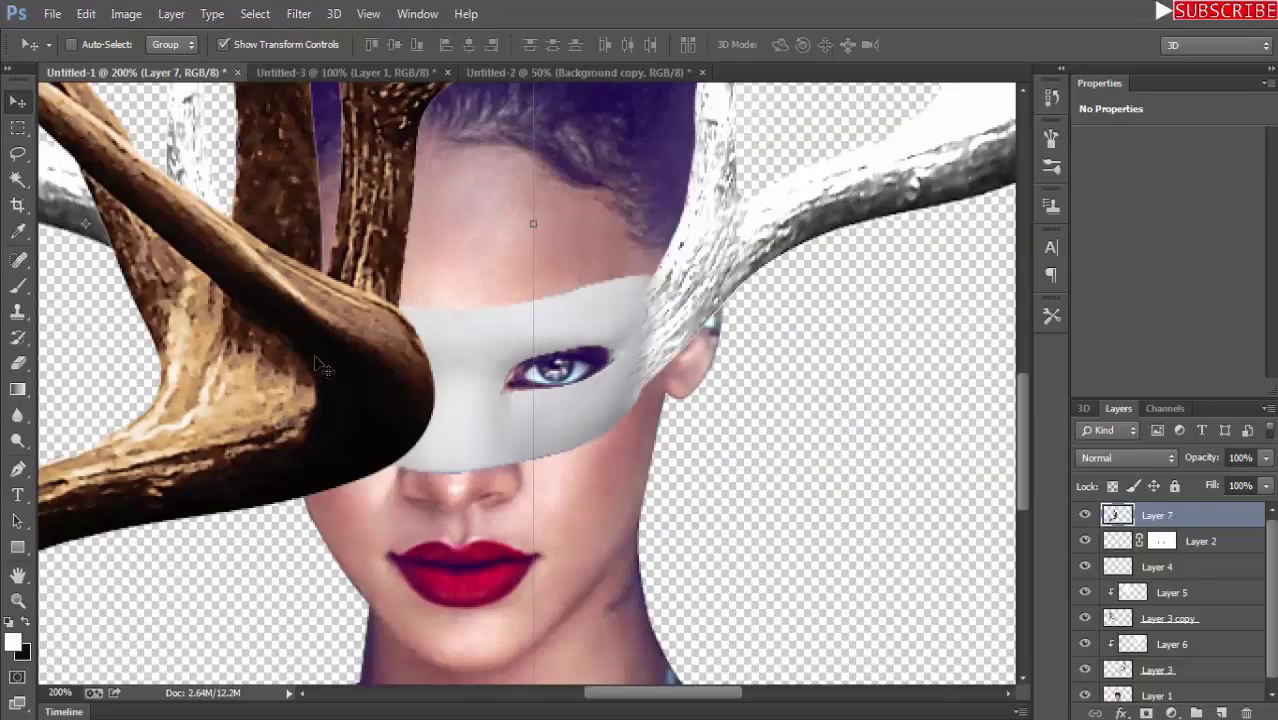
drag(340, 352, 858, 276)
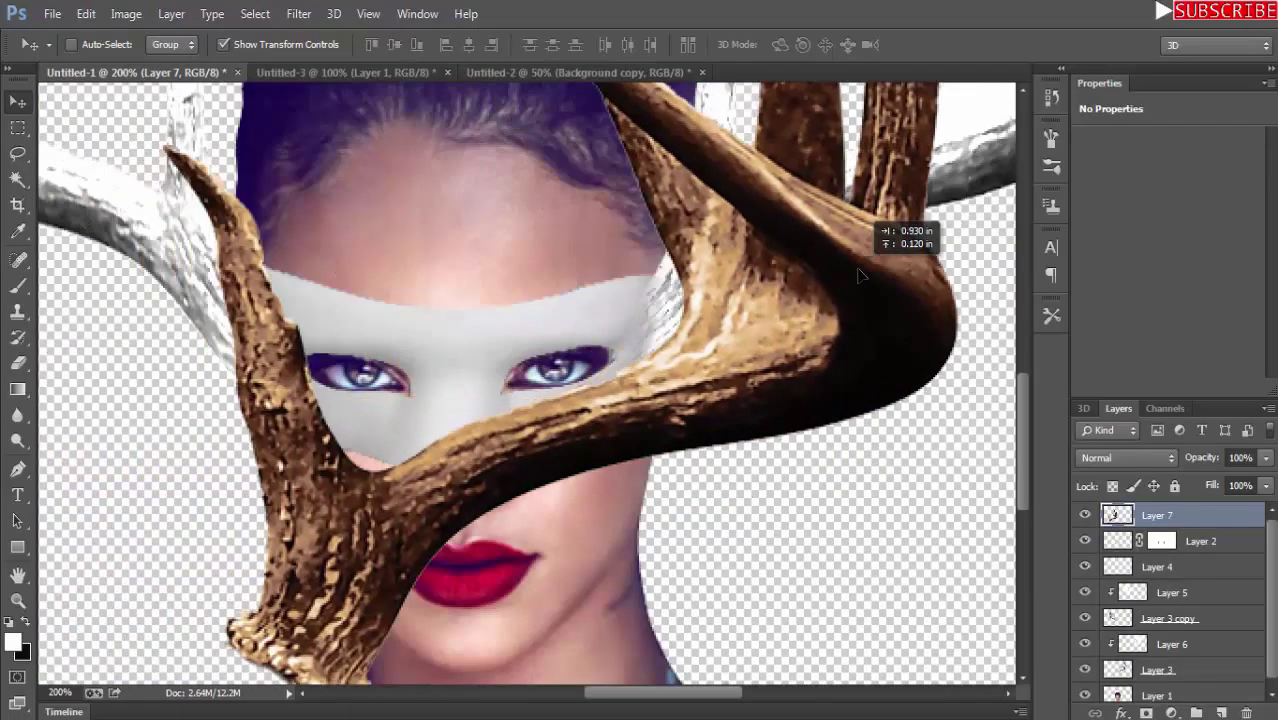
Undo and delete the brown antler layer, then duplicate Layer 3 copy as Layer 3 copy 2.
key(ctrl+z)
key(Delete)
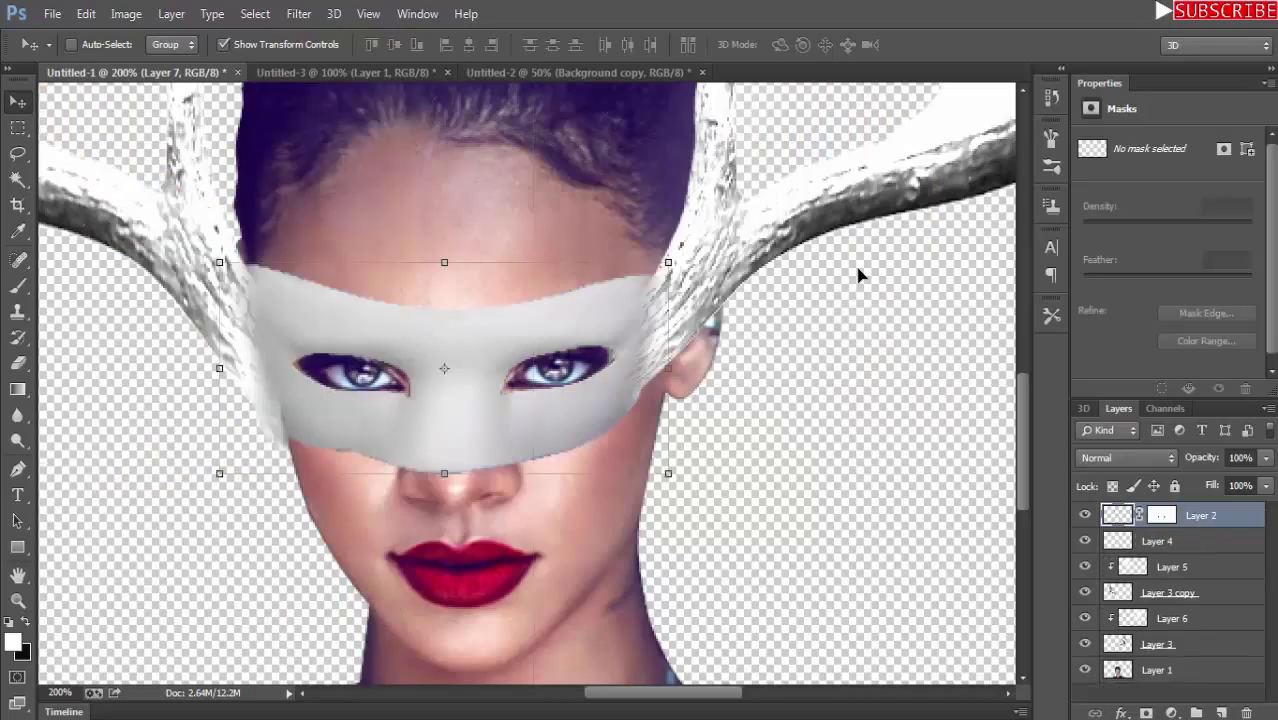
click(1160, 598)
right_click(1165, 598)
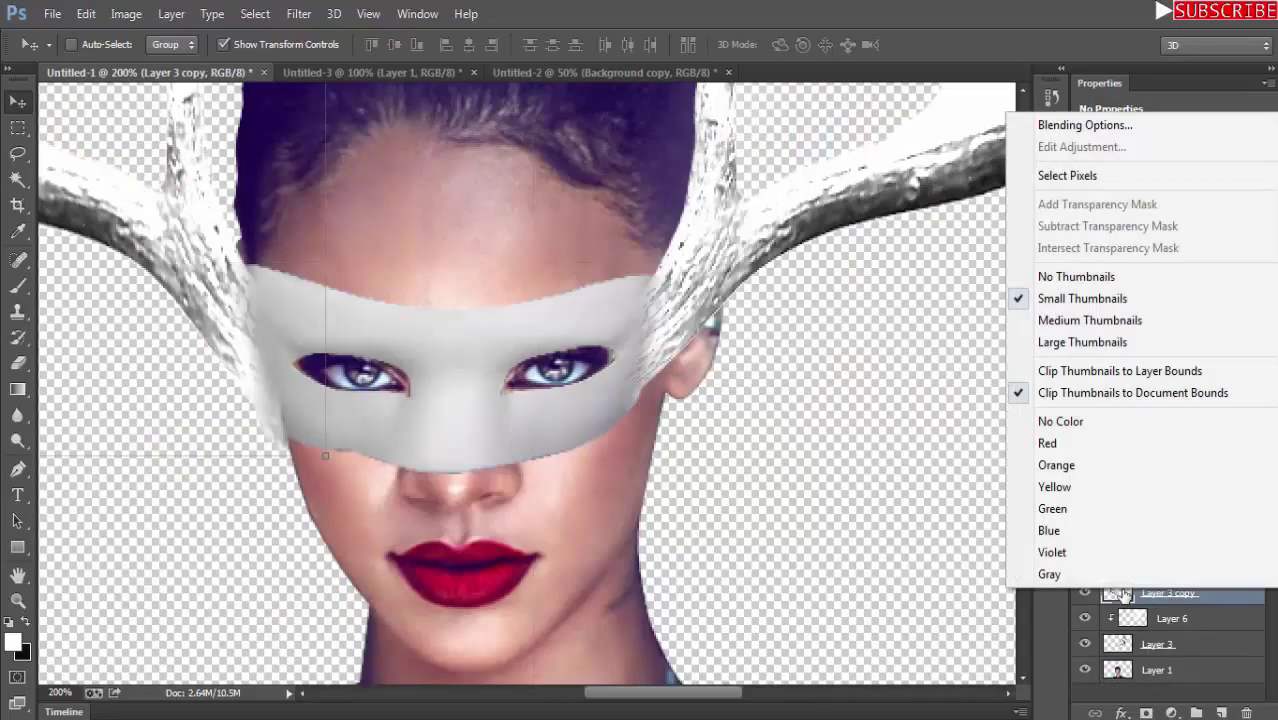
right_click(1165, 593)
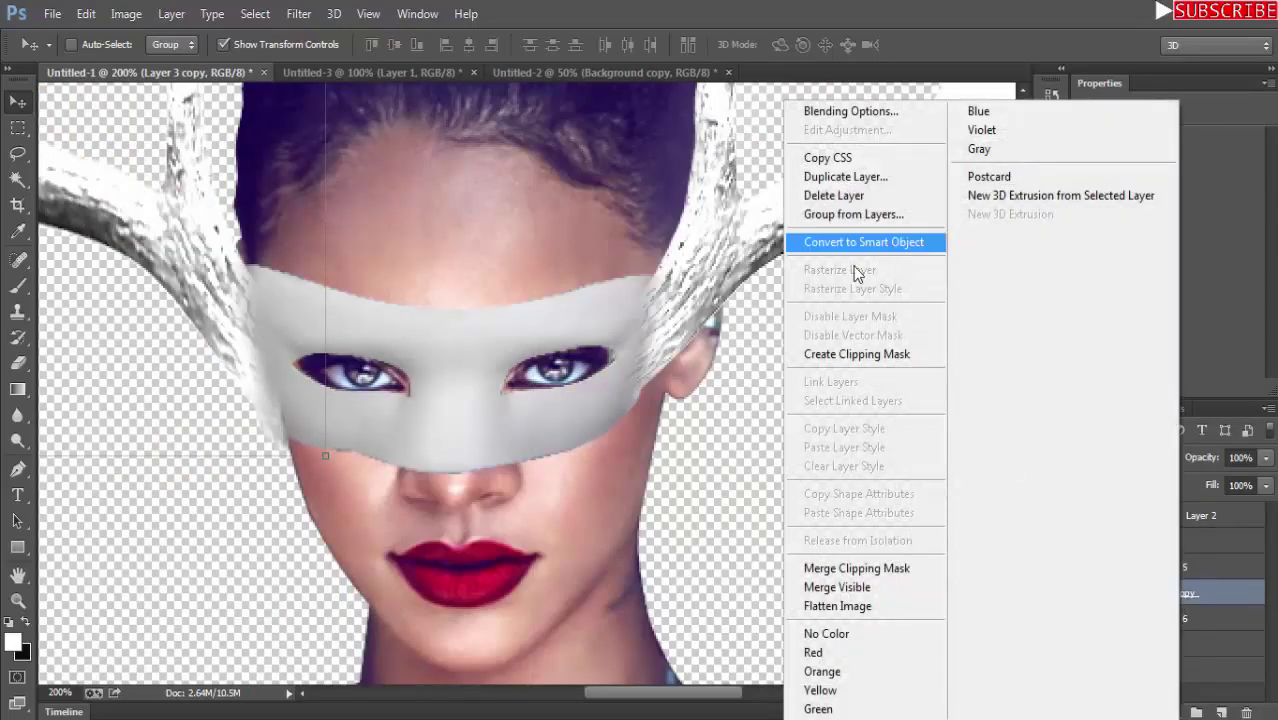
click(830, 175)
click(777, 227)
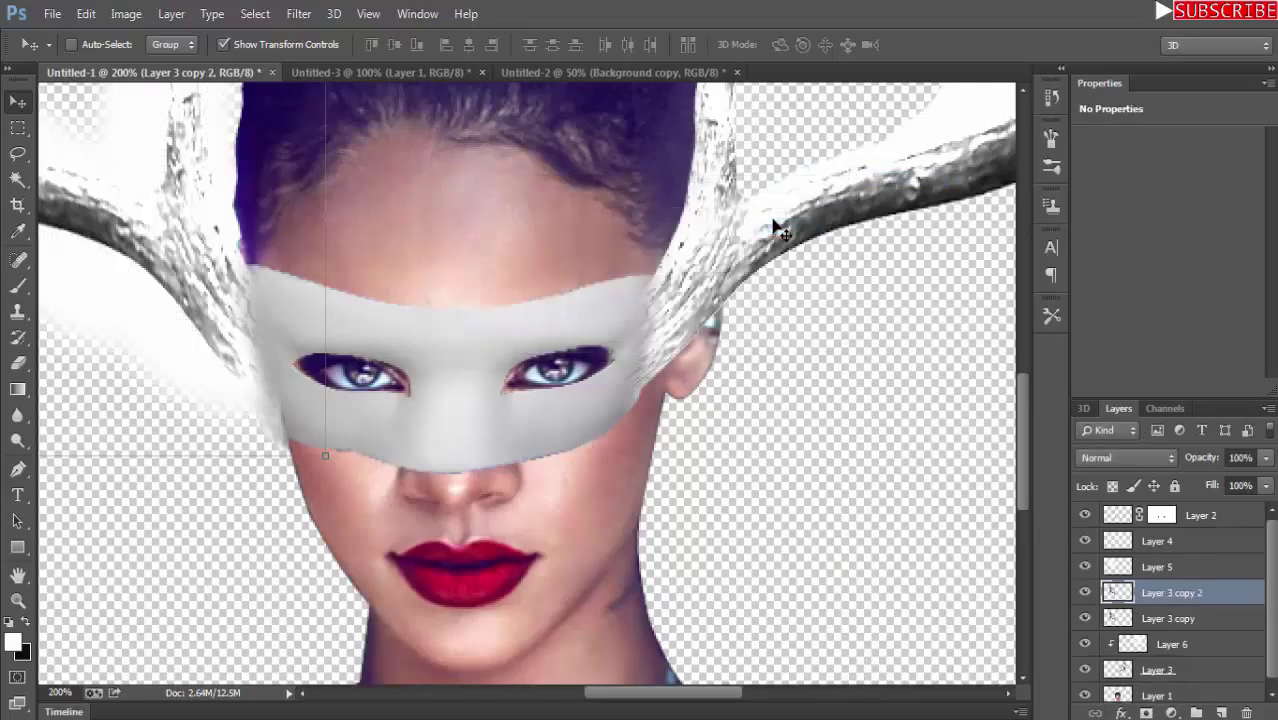
Move Layer 3 copy 2 to the top and rotate it about -42° left of the face.
key(ctrl+minus)
key(ctrl+minus)
key(ctrl+minus)
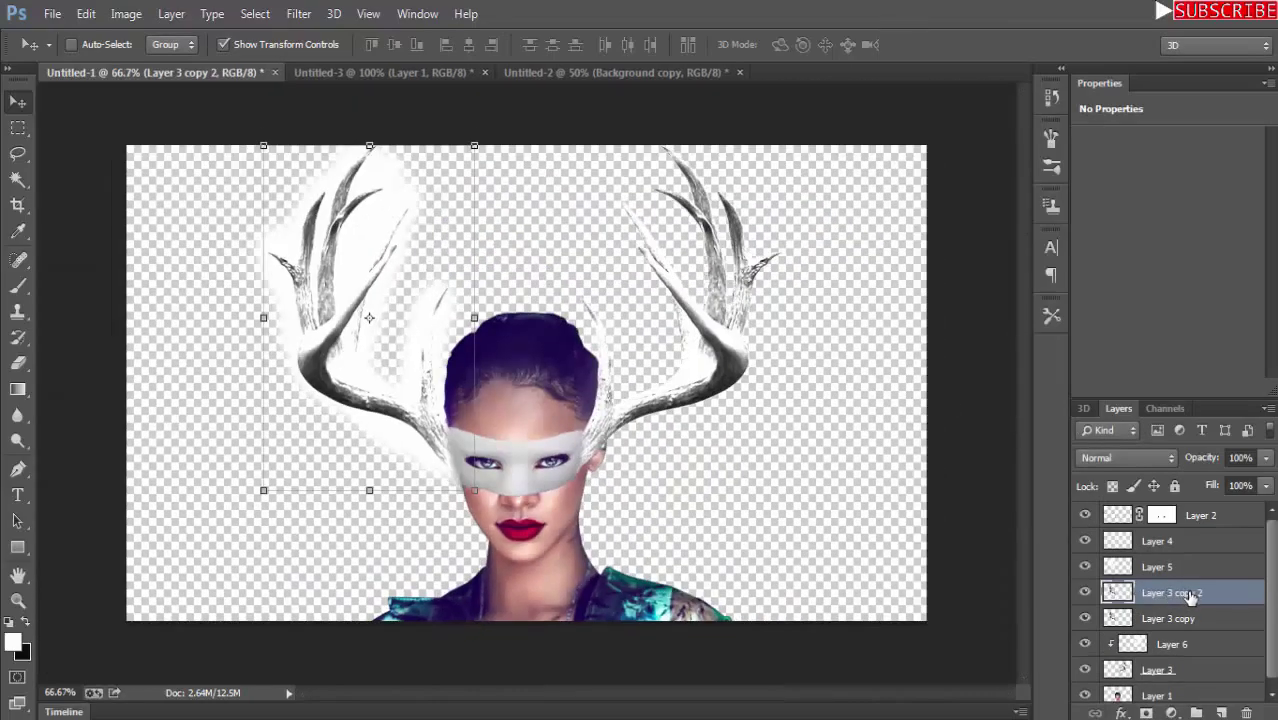
drag(1190, 595, 1206, 510)
mouse_move(400, 420)
mouse_down()
mouse_move(455, 340)
mouse_move(736, 460)
mouse_move(817, 563)
mouse_up()
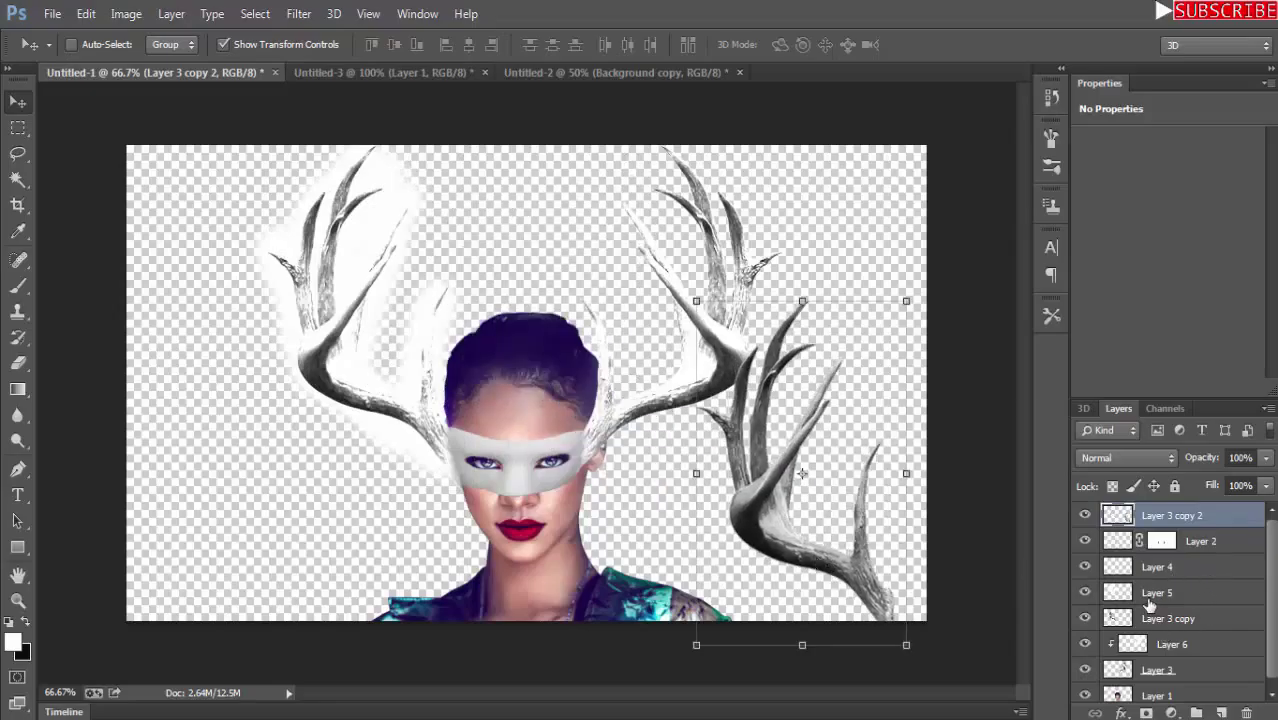
alt+click(1132, 605)
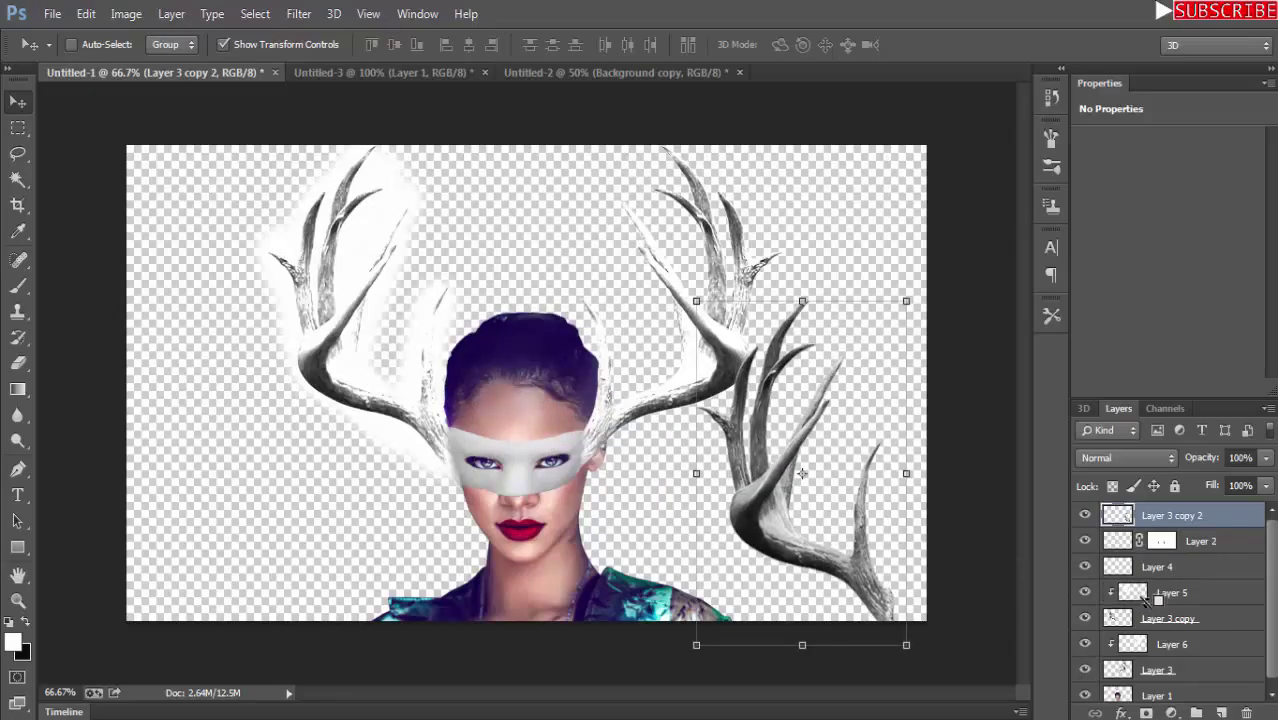
drag(786, 497, 514, 427)
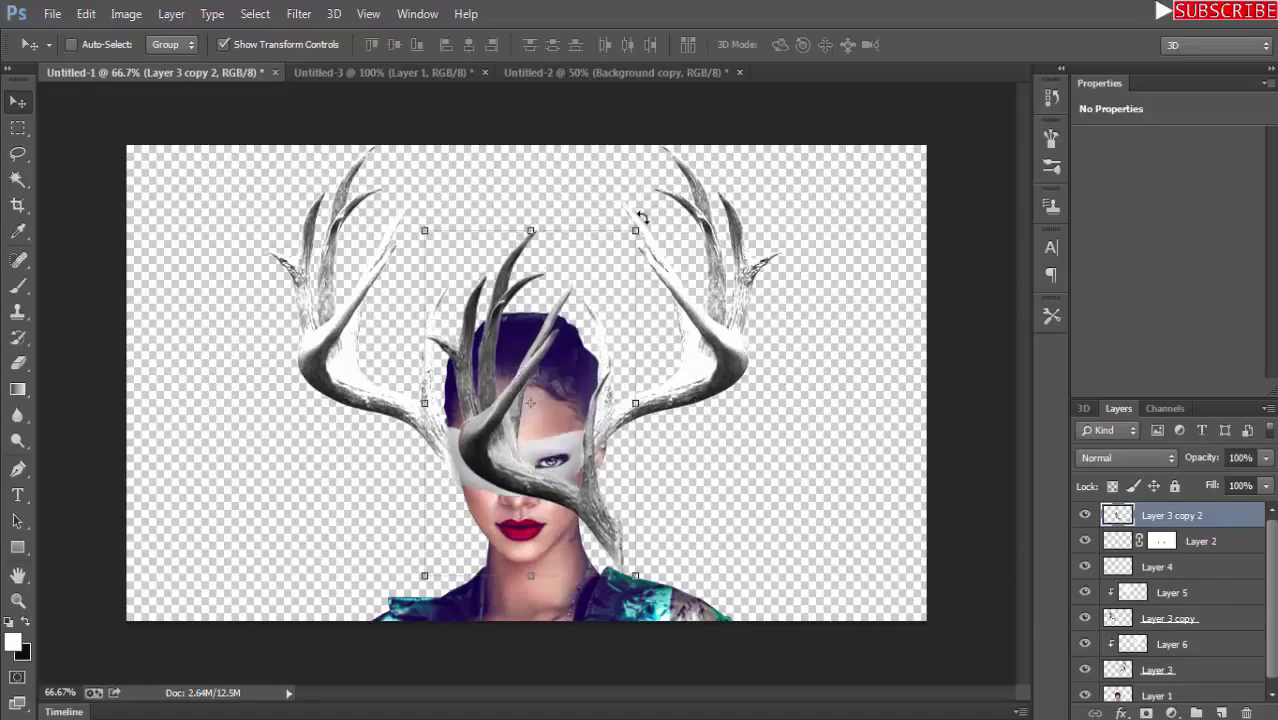
drag(642, 217, 489, 190)
drag(545, 455, 376, 451)
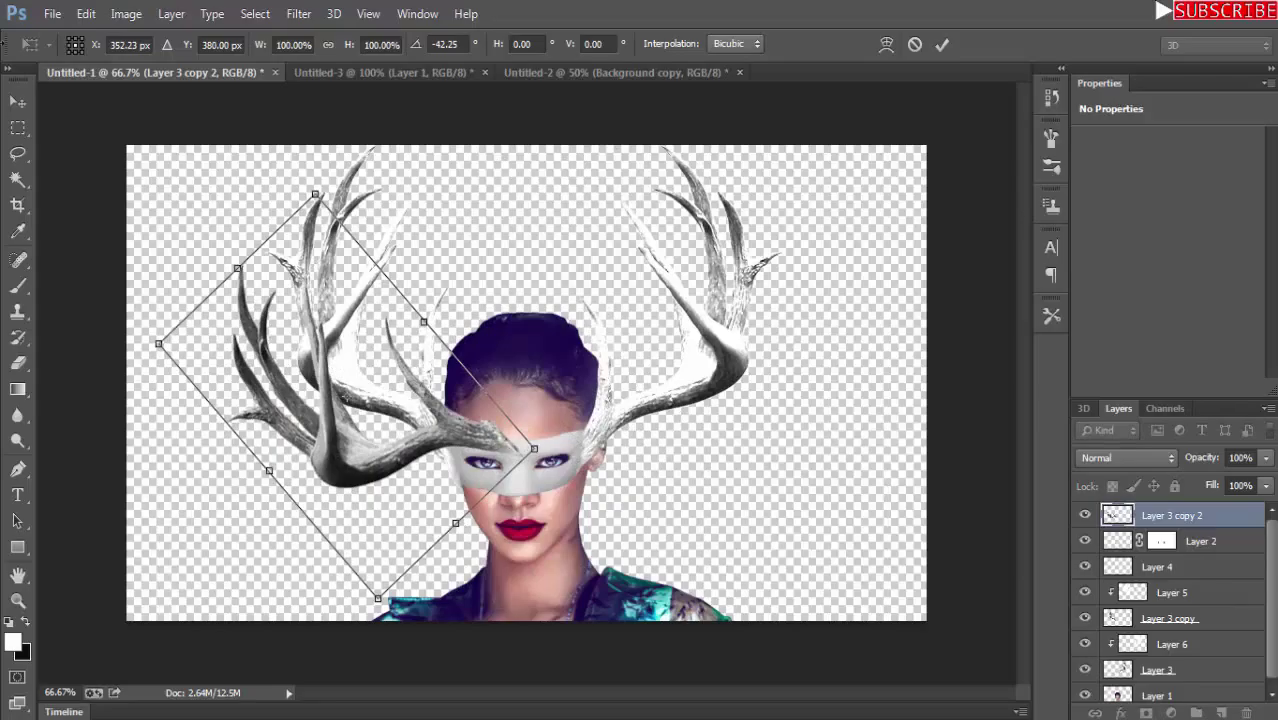
click(17, 360)
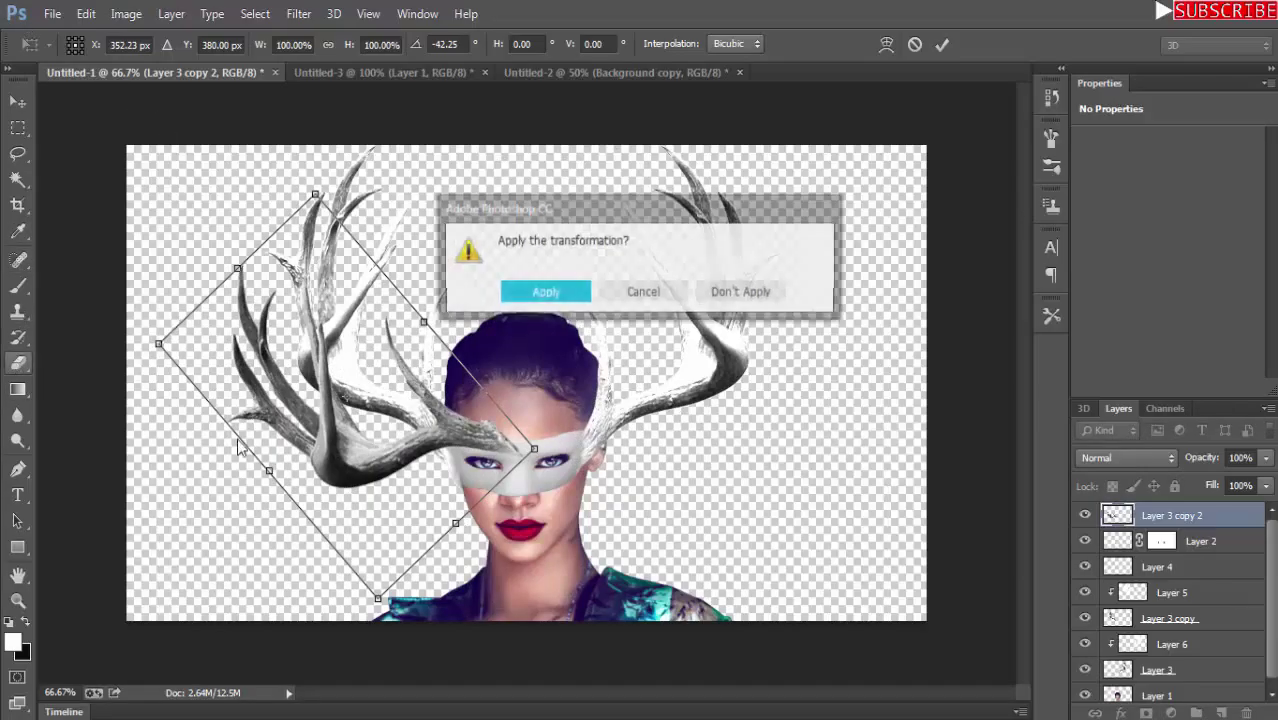
Apply the -42° rotation and erase the rotated antler's lower prongs.
click(530, 296)
mouse_move(317, 378)
mouse_down()
mouse_move(315, 438)
mouse_move(316, 340)
mouse_move(227, 285)
mouse_move(216, 393)
mouse_move(241, 389)
mouse_up()
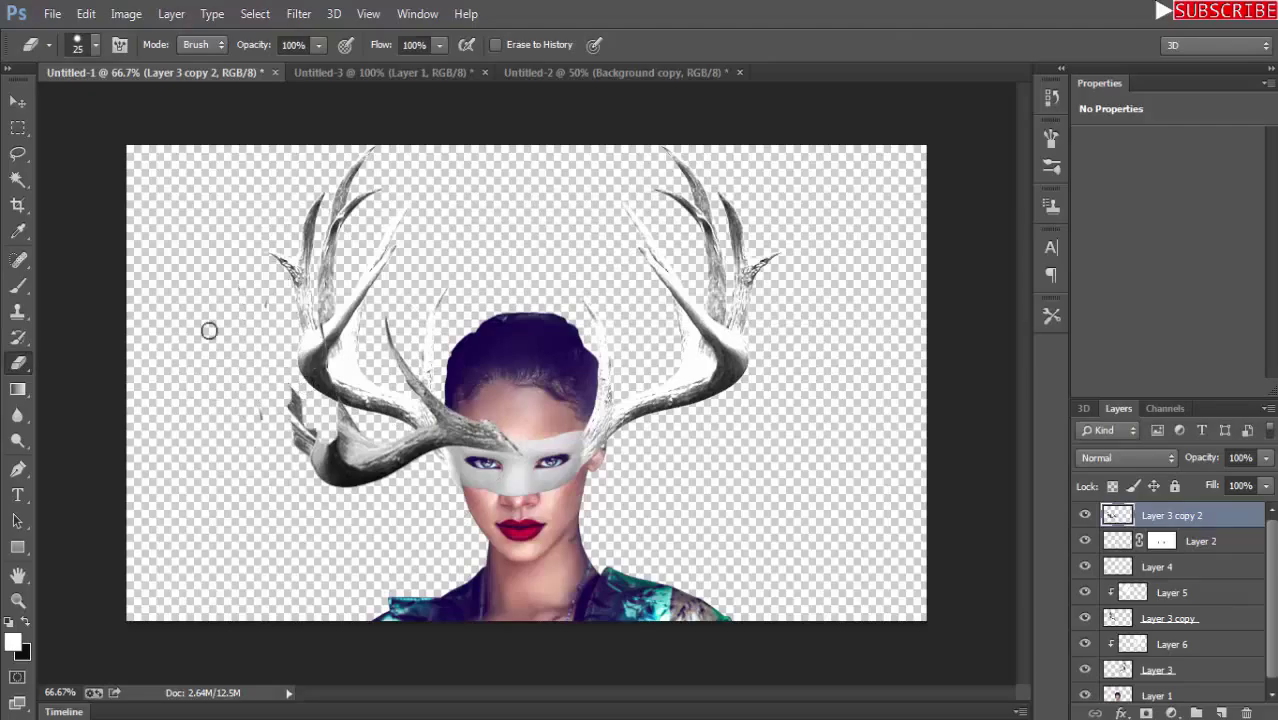
mouse_move(275, 343)
mouse_down()
mouse_move(305, 405)
mouse_move(334, 421)
mouse_move(362, 485)
mouse_move(344, 490)
mouse_up()
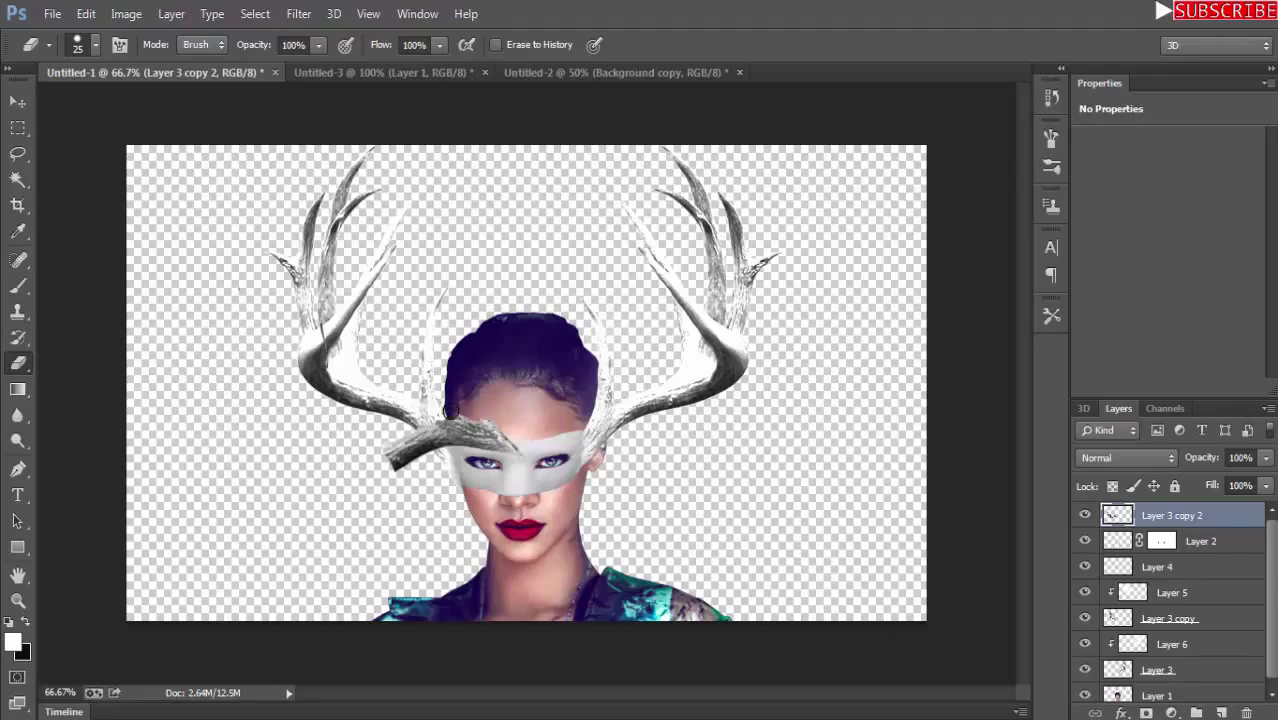
Move the remaining antler fragment down, then back up across the woman's eyes.
key(v)
drag(449, 440, 514, 522)
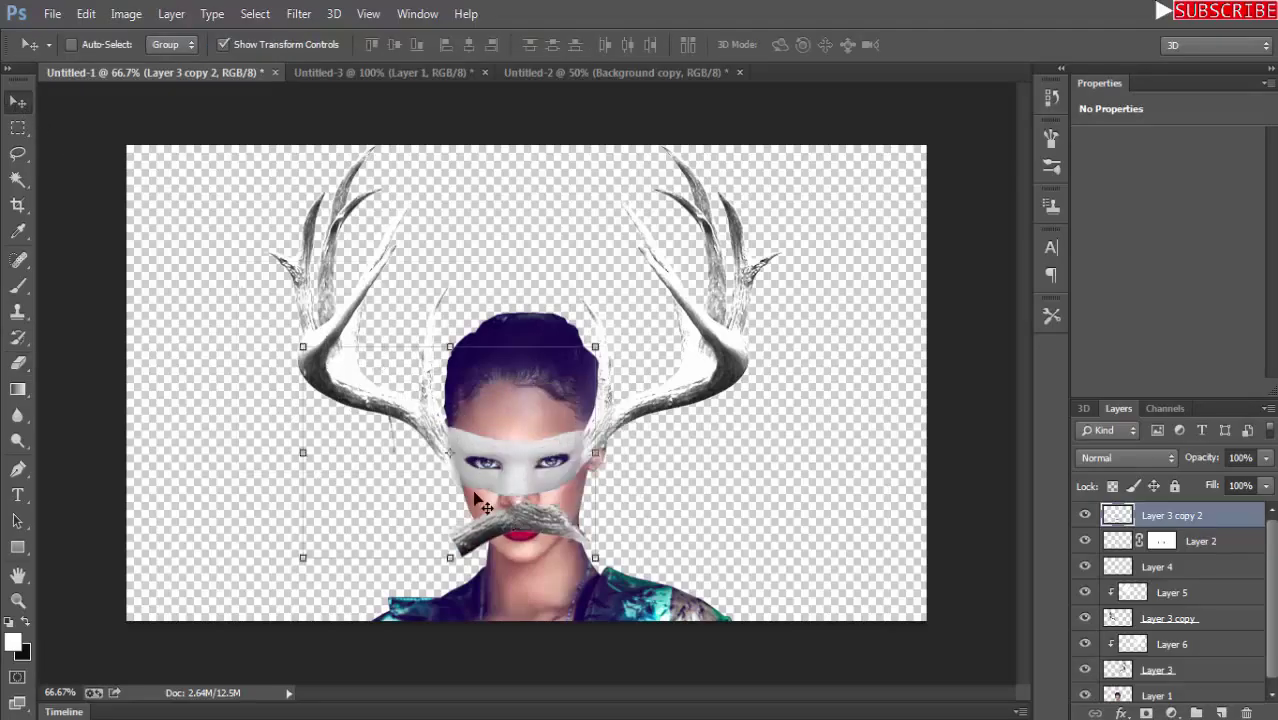
click(19, 362)
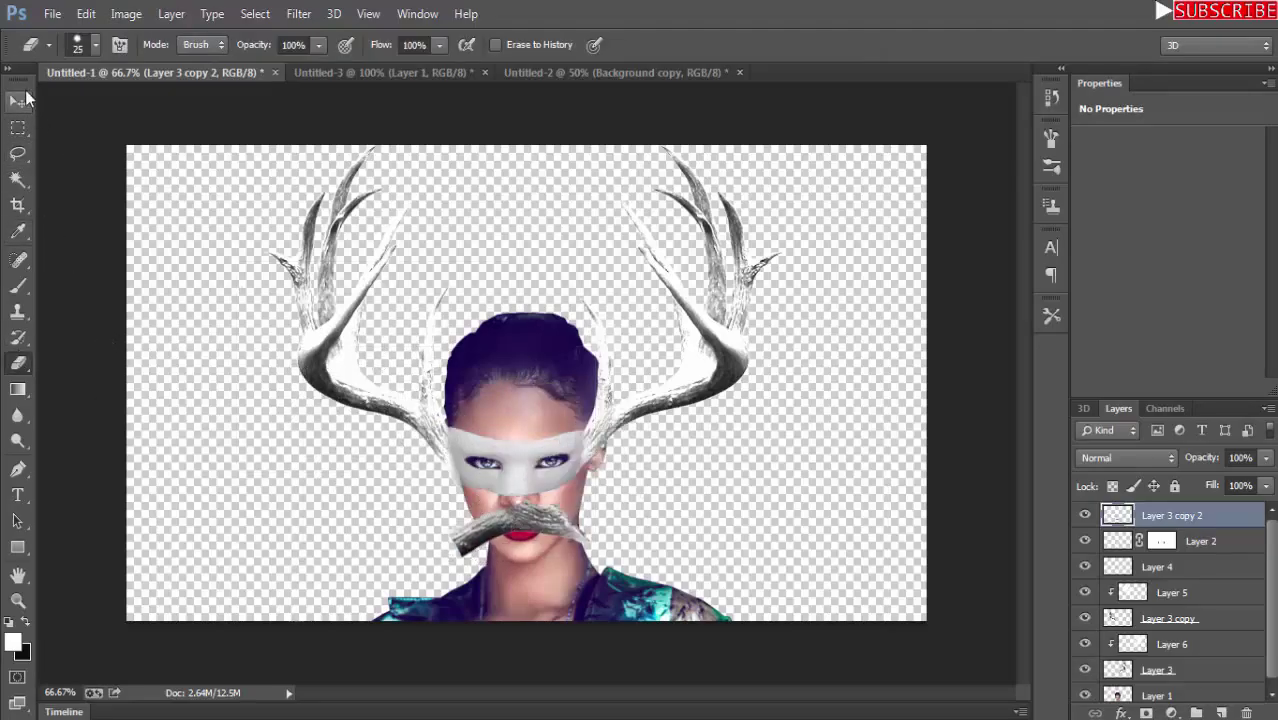
click(18, 101)
drag(535, 530, 537, 481)
click(86, 13)
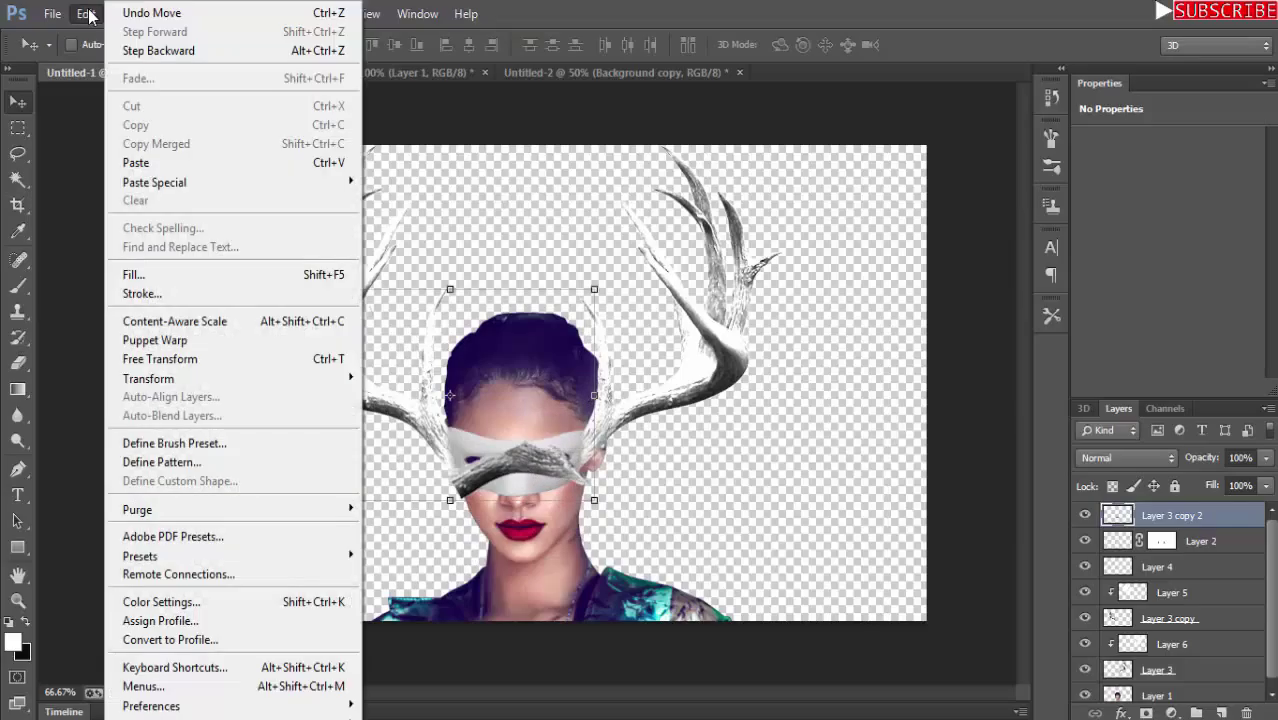
Warp the antler band to bend across the eyes and apply the warp.
click(400, 507)
mouse_move(560, 483)
mouse_down()
mouse_move(541, 463)
mouse_move(499, 680)
mouse_move(467, 557)
mouse_up()
mouse_move(461, 453)
mouse_down()
mouse_move(553, 562)
mouse_move(540, 550)
mouse_move(553, 462)
mouse_move(588, 470)
mouse_up()
key(v)
key(Return)
Warp the band again to curve around the face, then clip it to the mask layer.
click(86, 13)
mouse_move(148, 378)
click(388, 499)
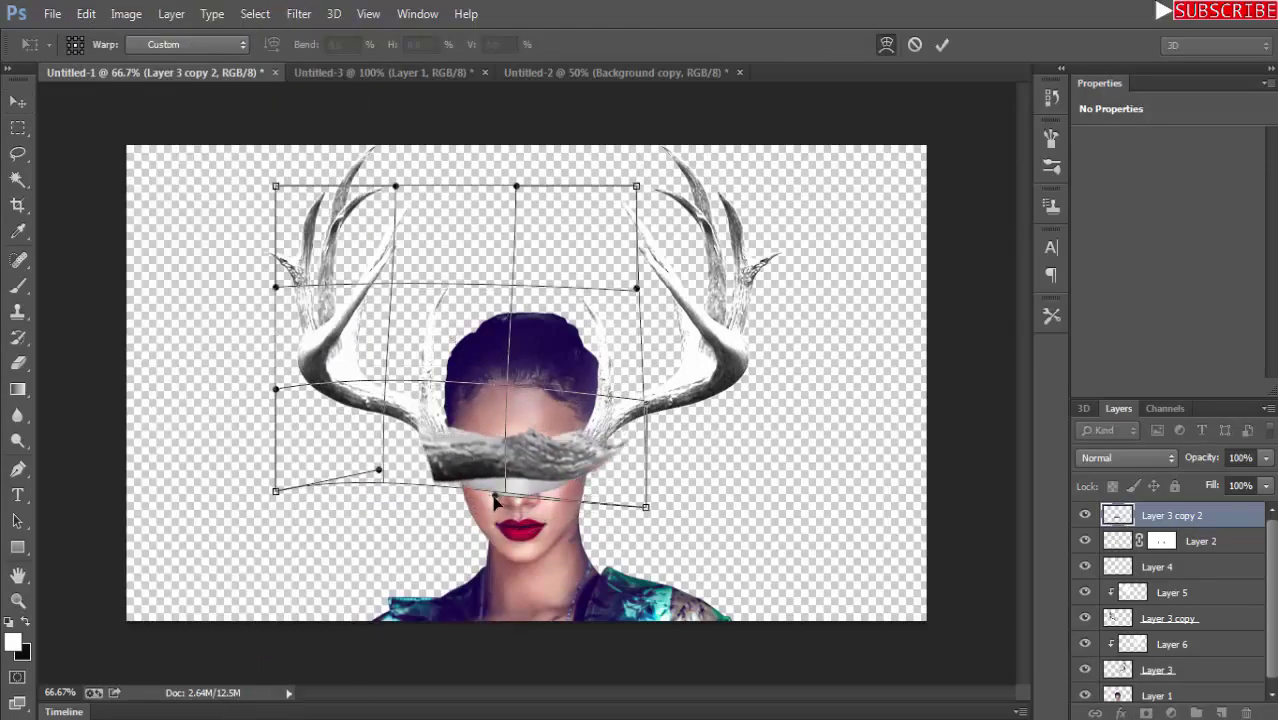
drag(488, 490, 518, 605)
mouse_move(379, 471)
mouse_down()
mouse_move(357, 403)
mouse_move(399, 420)
mouse_up()
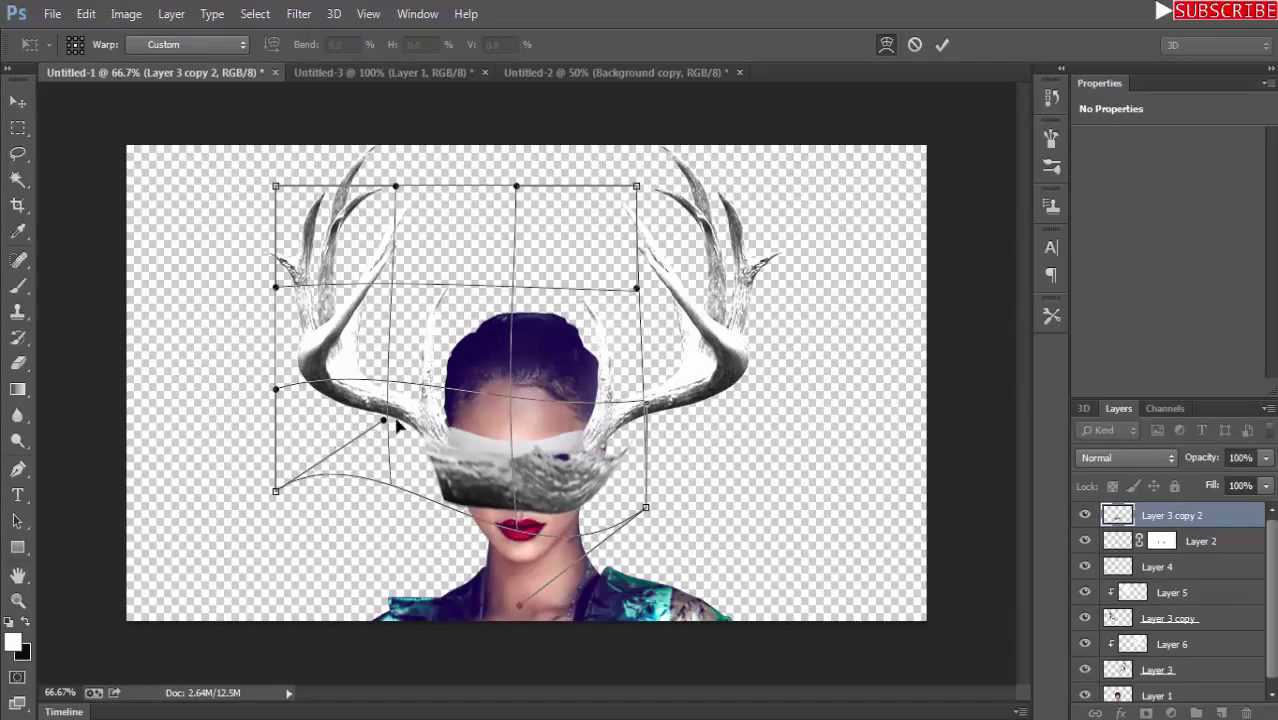
drag(534, 488, 530, 476)
click(18, 101)
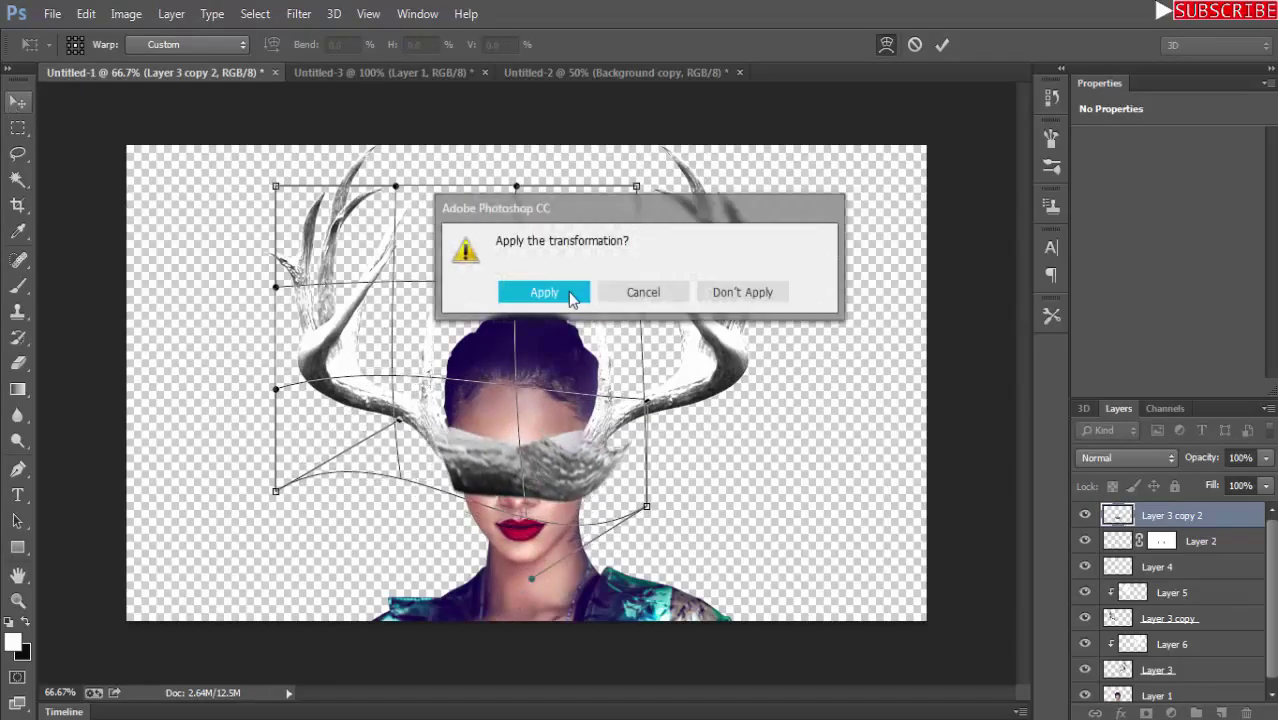
click(556, 296)
alt+click(1189, 525)
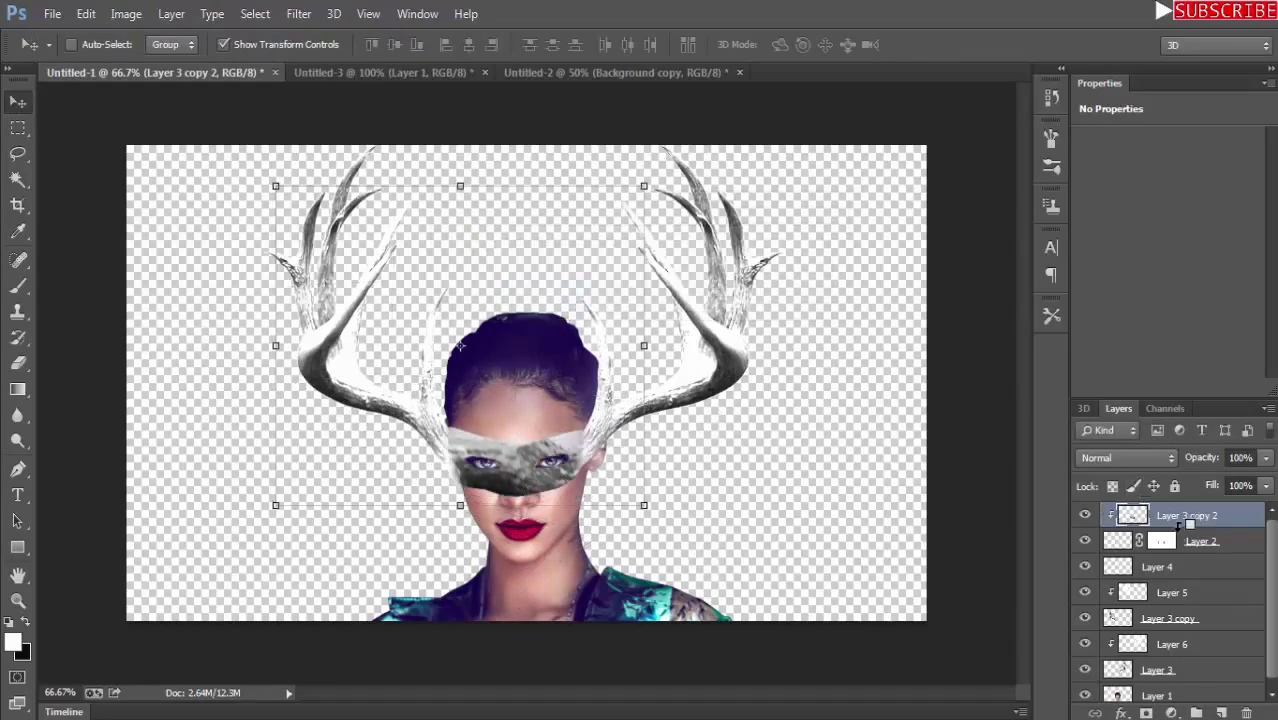
Set the antler band to Overlay, raise its Levels midtones to 1.52, and place the forest image.
click(1172, 458)
click(1107, 251)
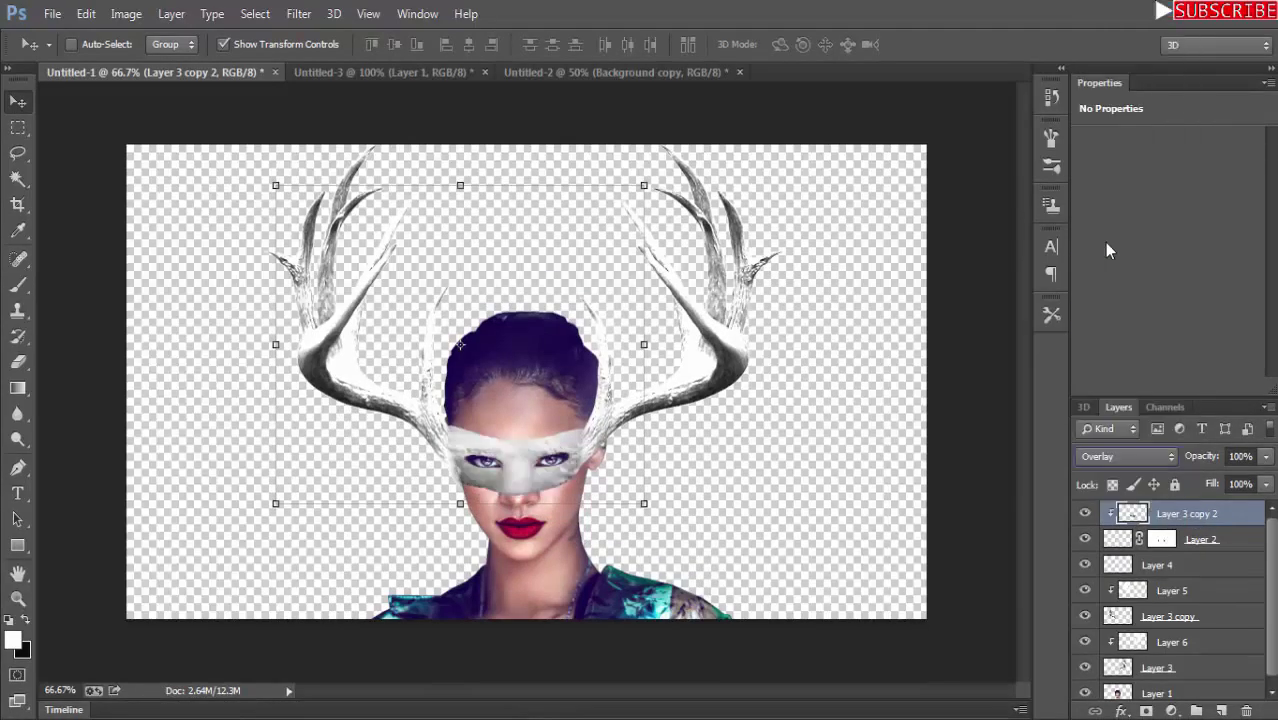
click(124, 14)
mouse_move(154, 64)
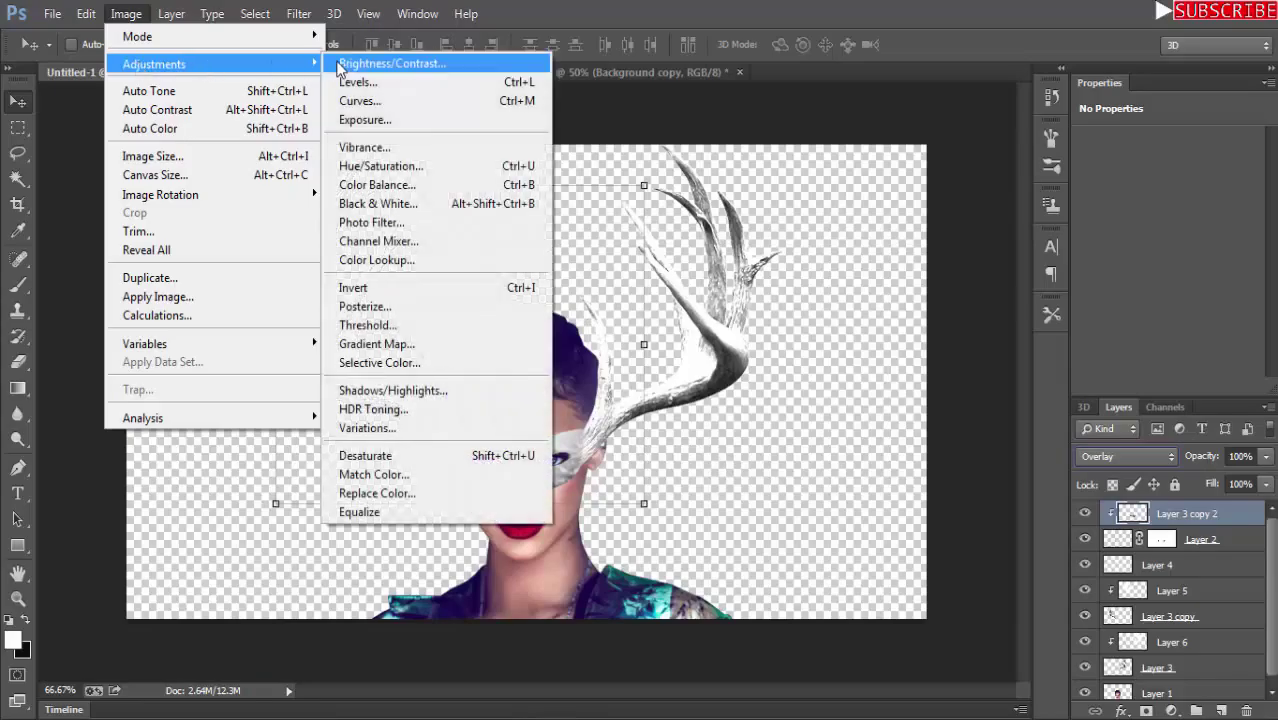
click(355, 82)
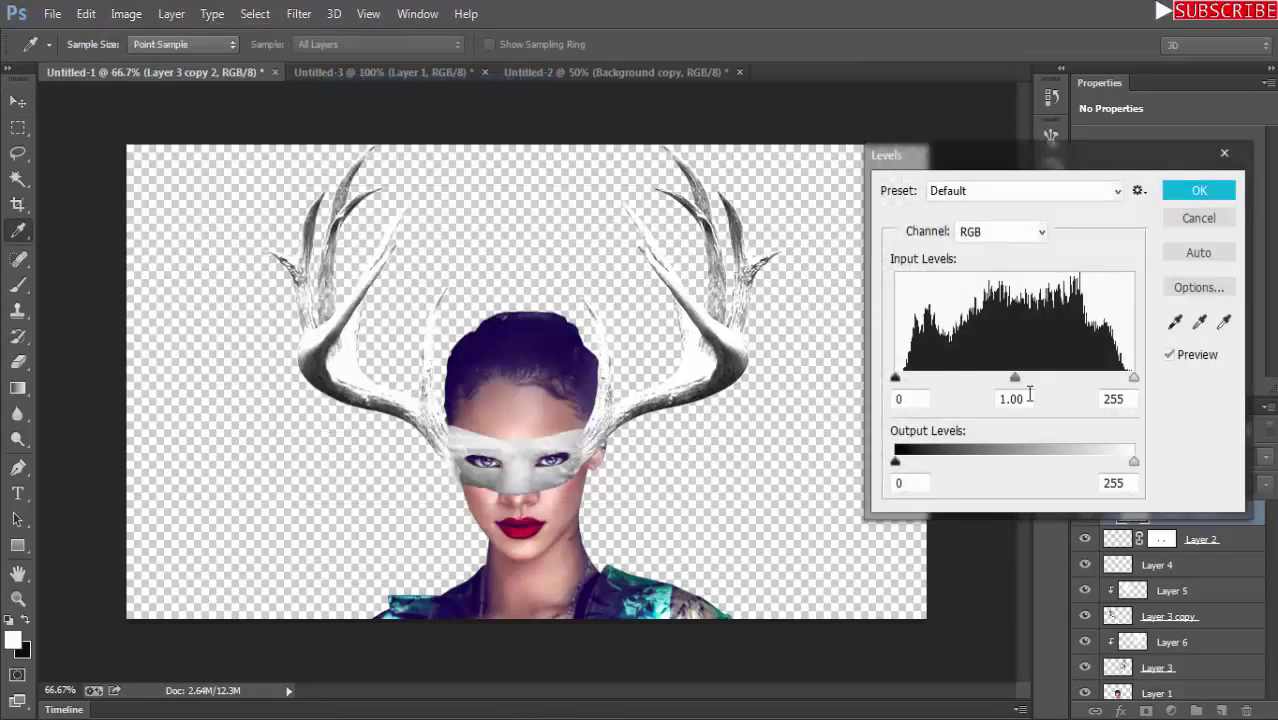
drag(1015, 380, 981, 387)
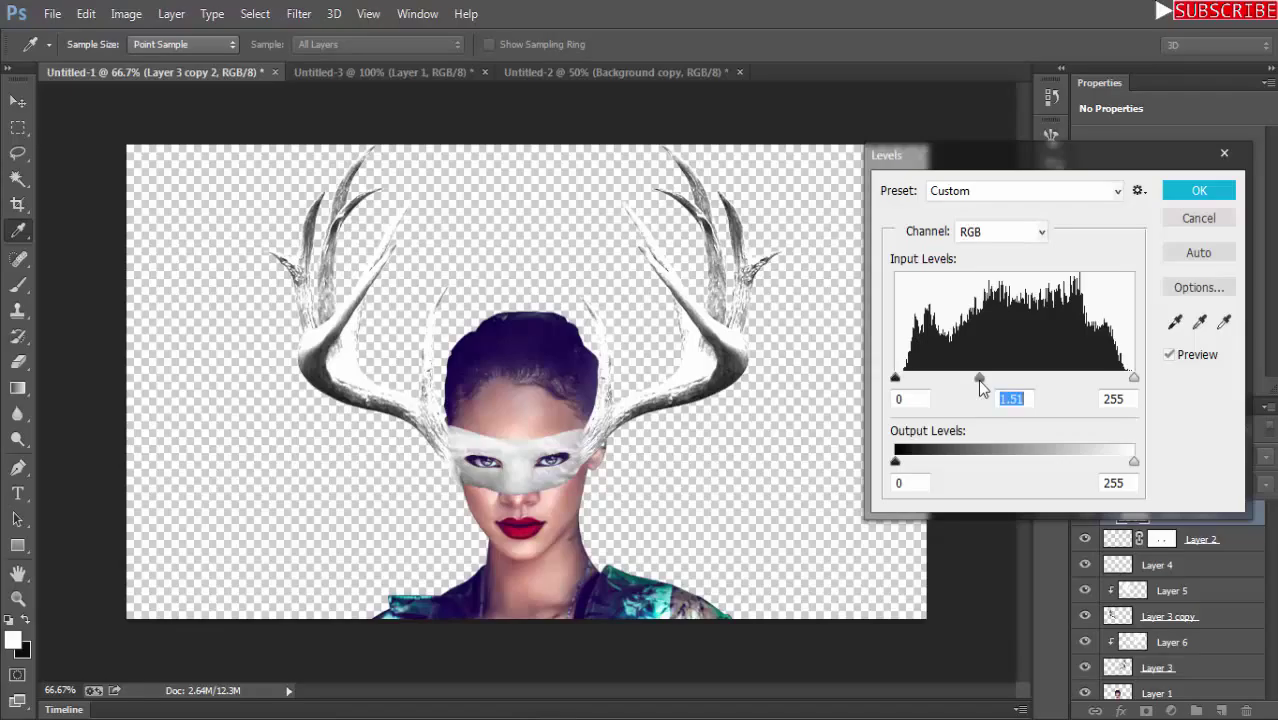
drag(980, 383, 978, 383)
click(1199, 190)
drag(695, 382, 517, 345)
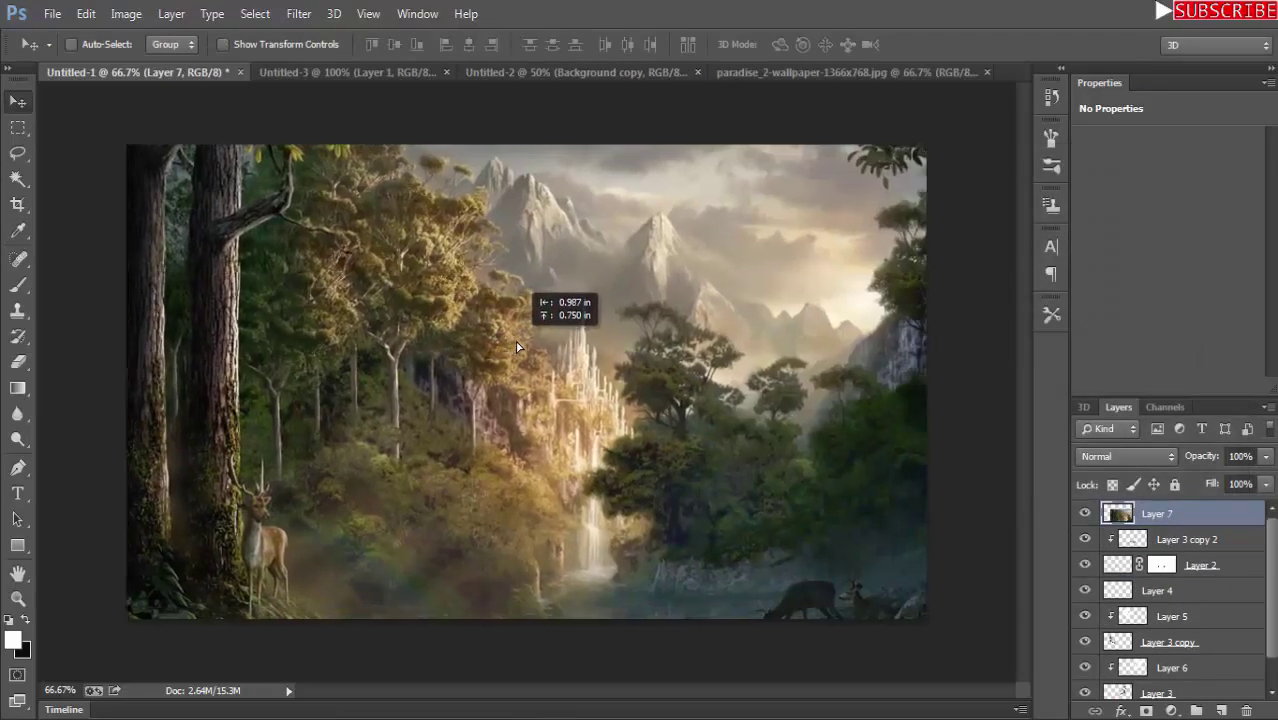
Move the forest layer to the bottom and scale it to fill the canvas.
drag(1179, 516, 1219, 694)
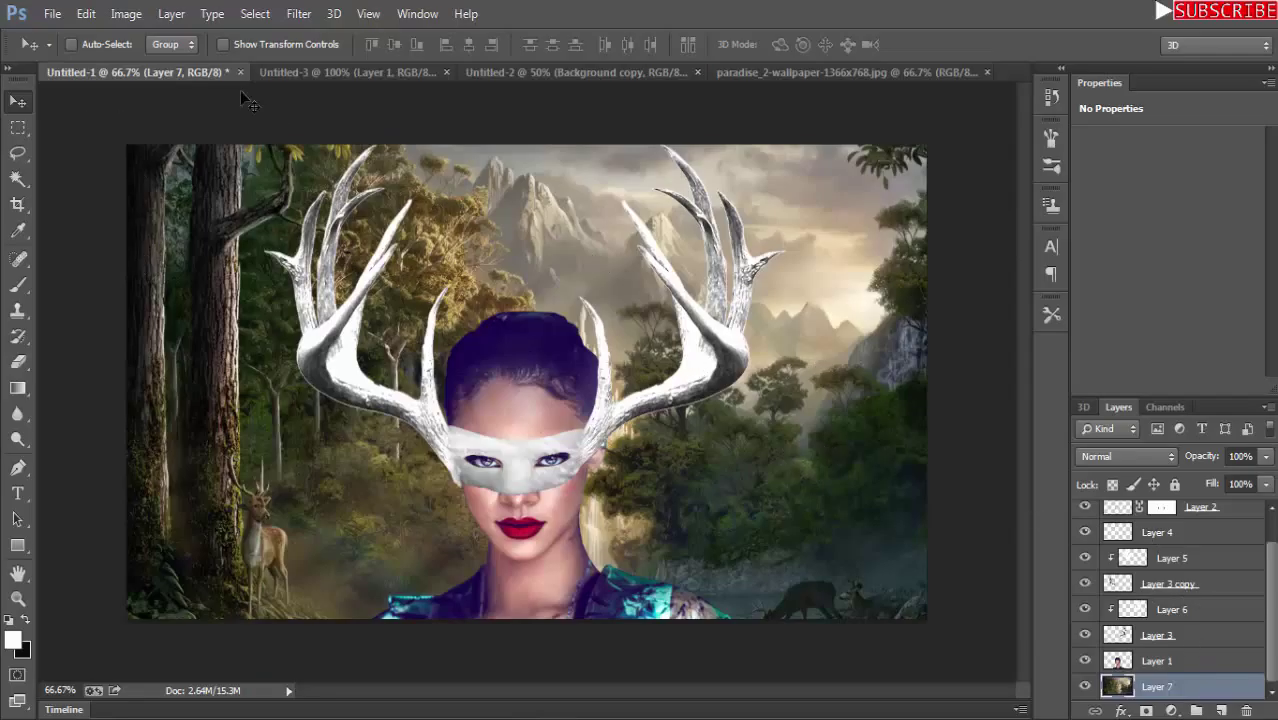
click(222, 44)
drag(970, 652, 903, 474)
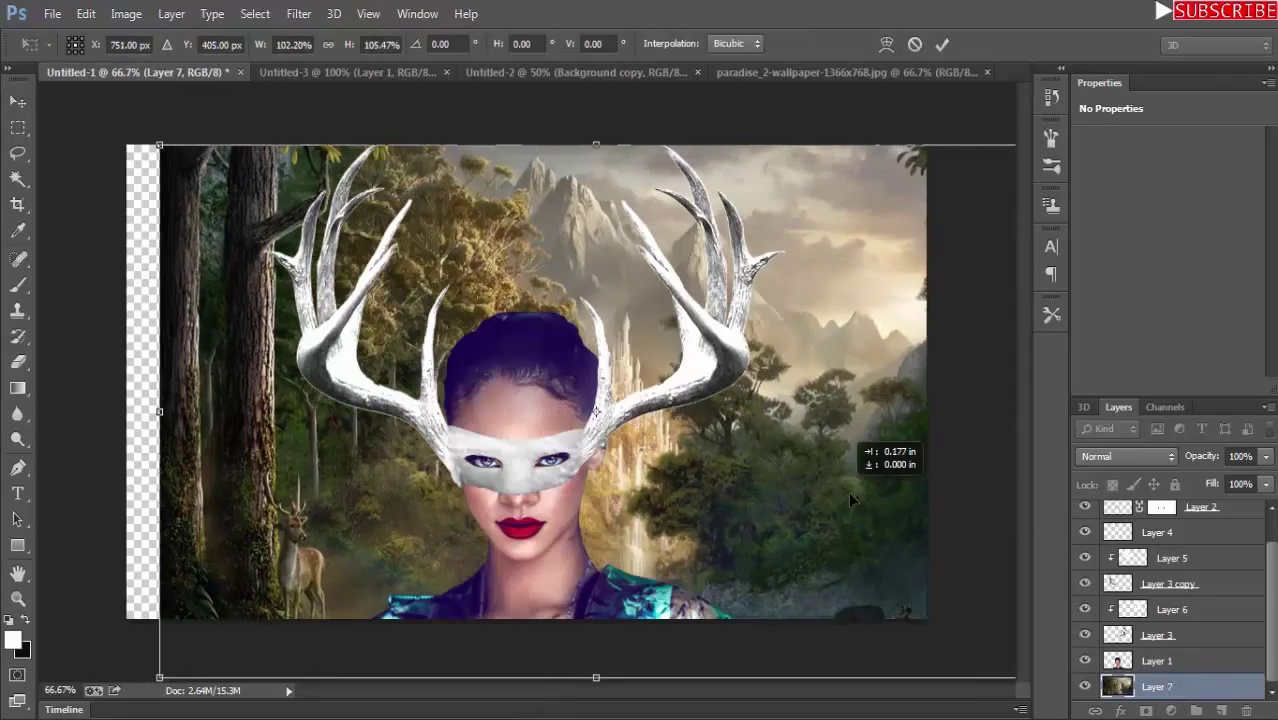
drag(221, 396, 128, 390)
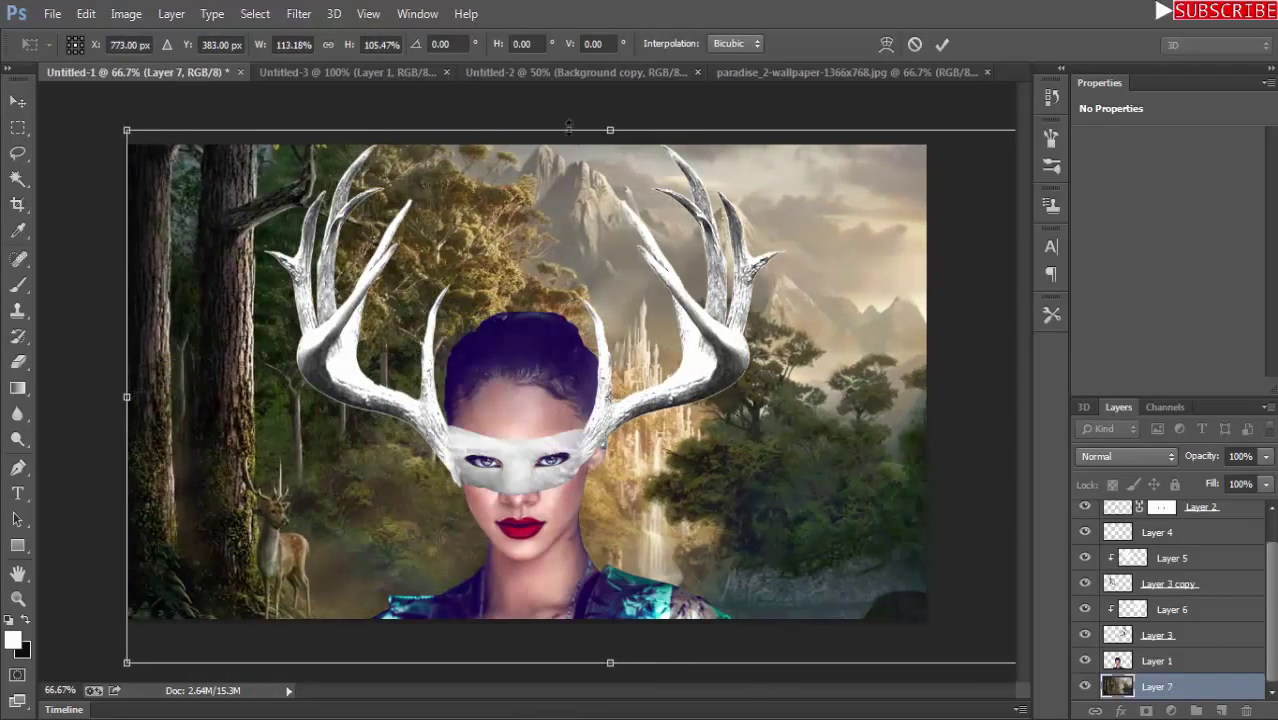
drag(610, 130, 610, 2)
key(ctrl+minus)
key(ctrl+minus)
drag(571, 188, 571, 133)
drag(813, 328, 915, 343)
key(v)
click(575, 292)
Apply an 8.8-pixel Gaussian Blur to the forest backdrop.
click(298, 13)
mouse_move(307, 232)
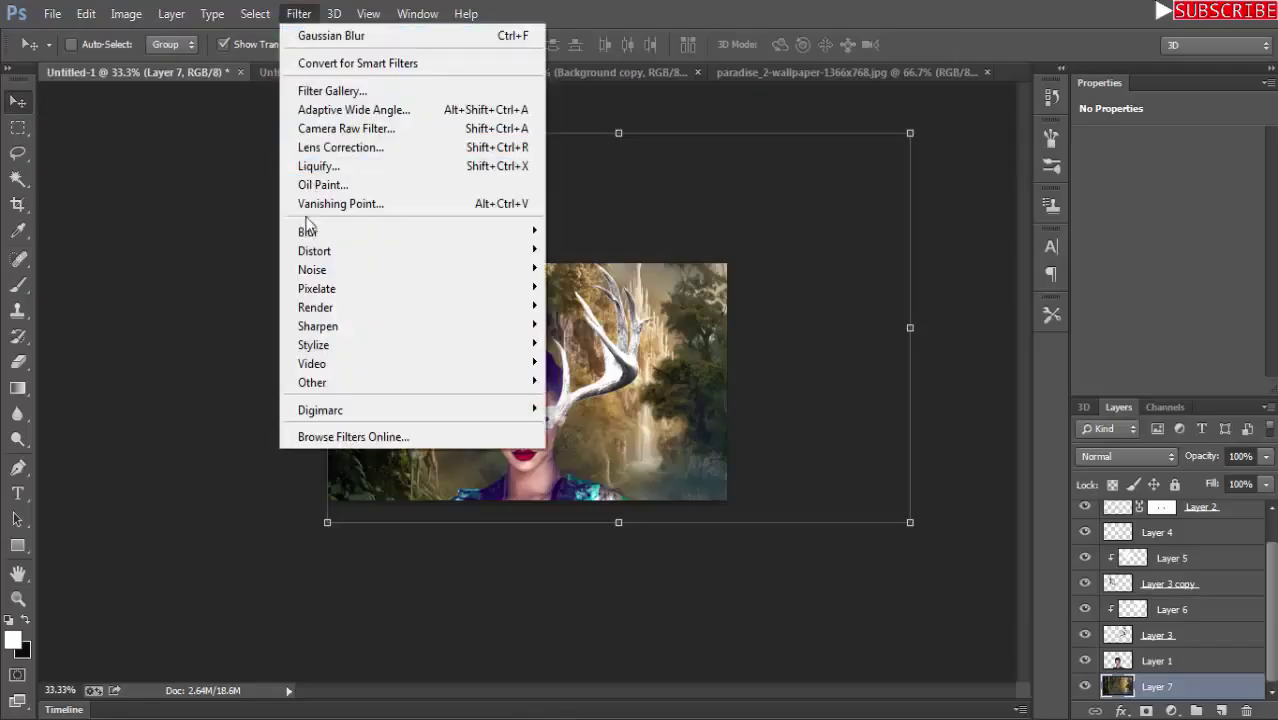
click(600, 371)
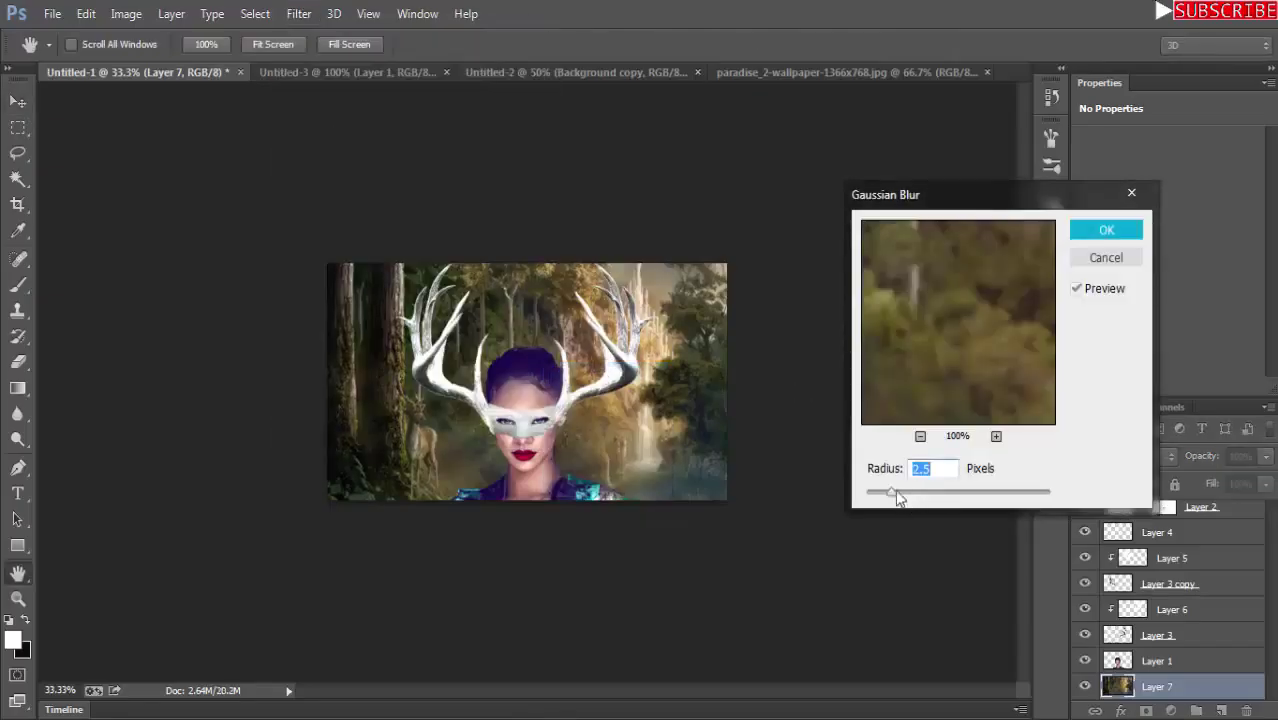
drag(897, 497, 937, 500)
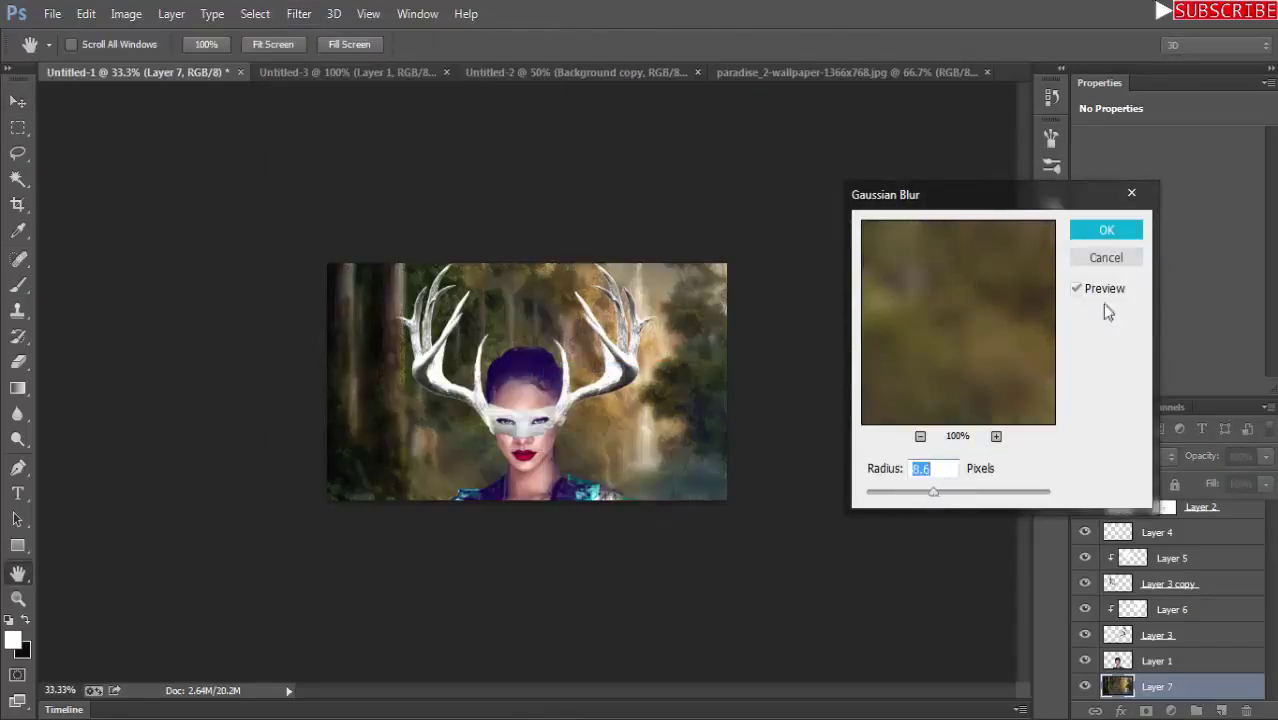
click(1107, 232)
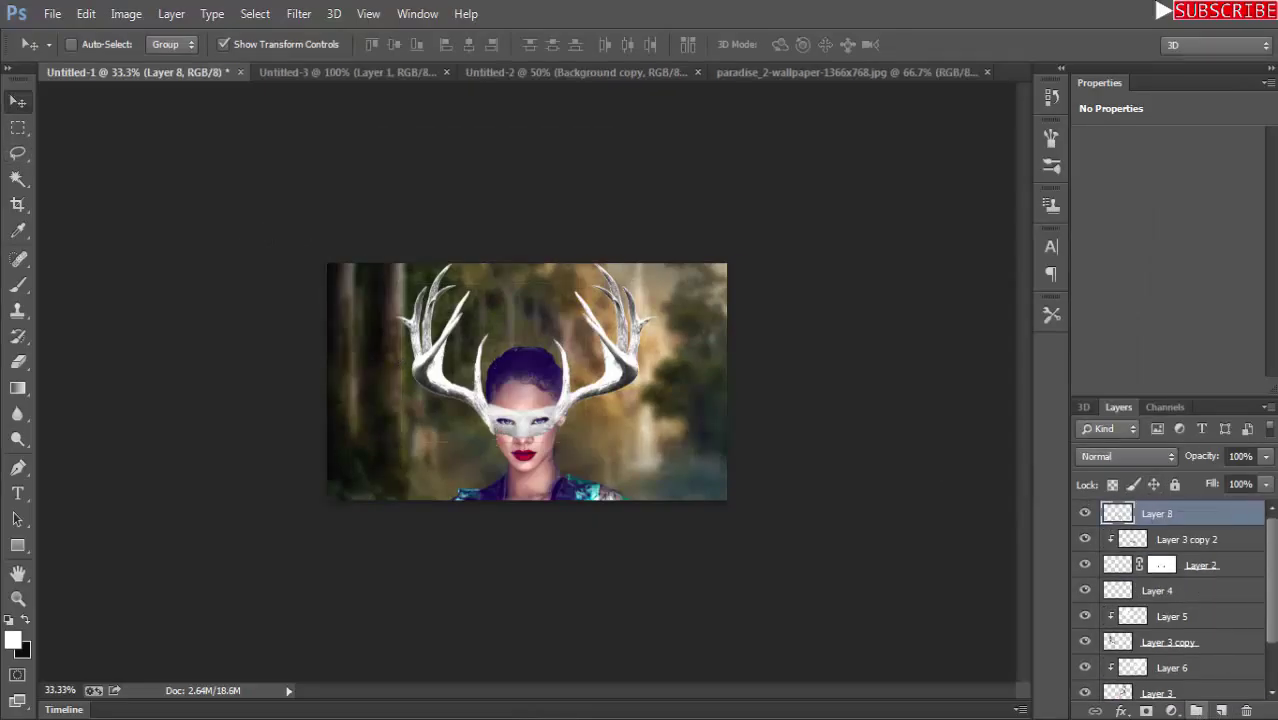
Add a Solid Color fill layer in bright yellow #f3fc00.
click(1172, 711)
click(1090, 285)
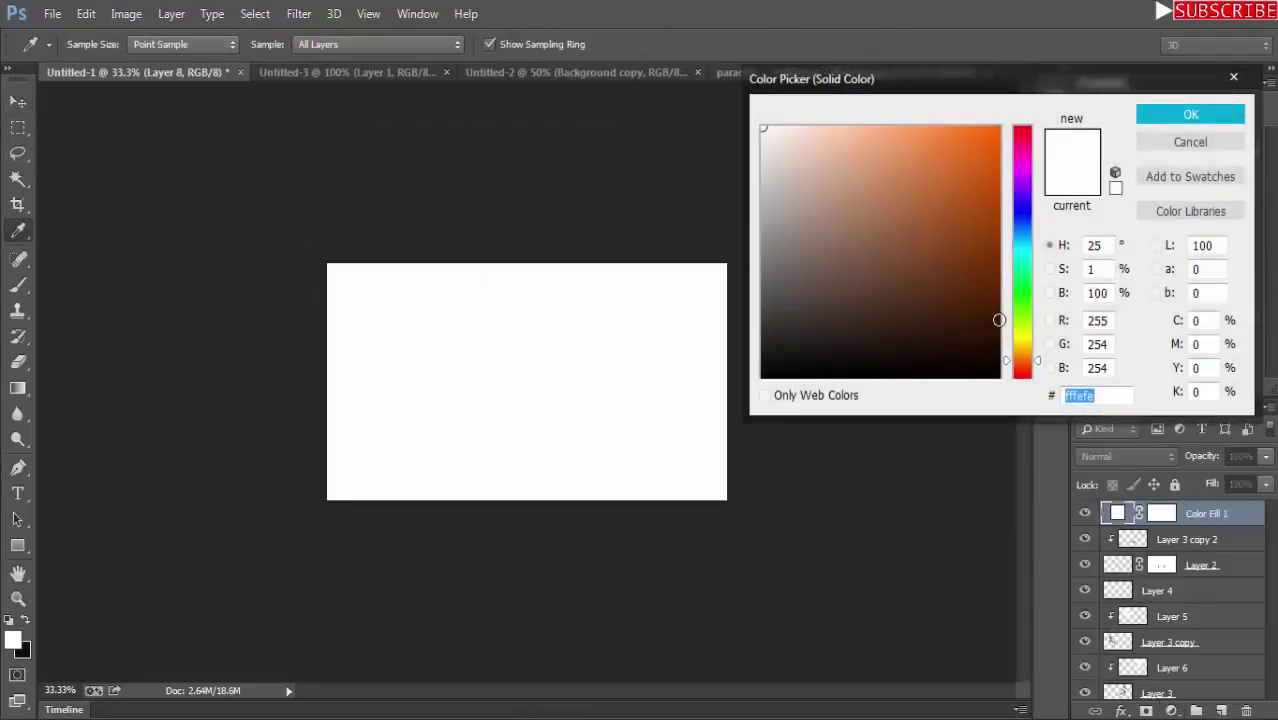
click(1030, 337)
click(1000, 131)
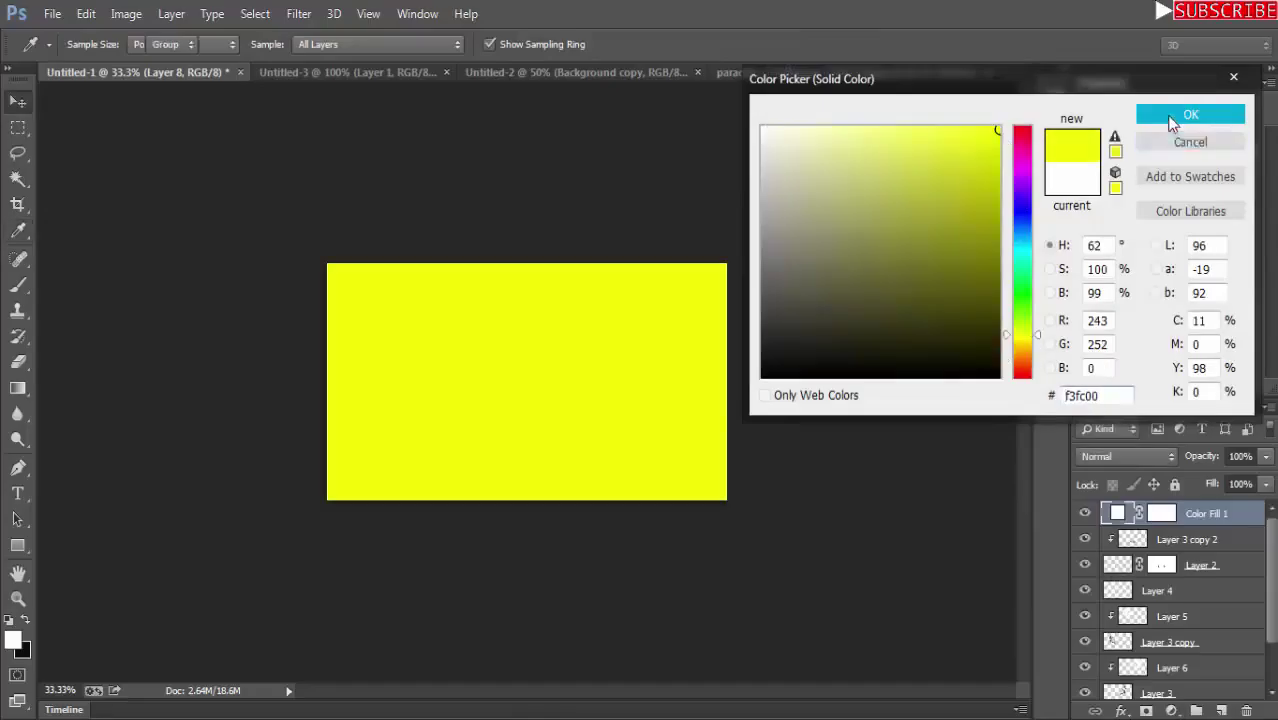
click(1166, 115)
Set the yellow fill to Overlay blend mode at about 31% opacity.
click(1127, 456)
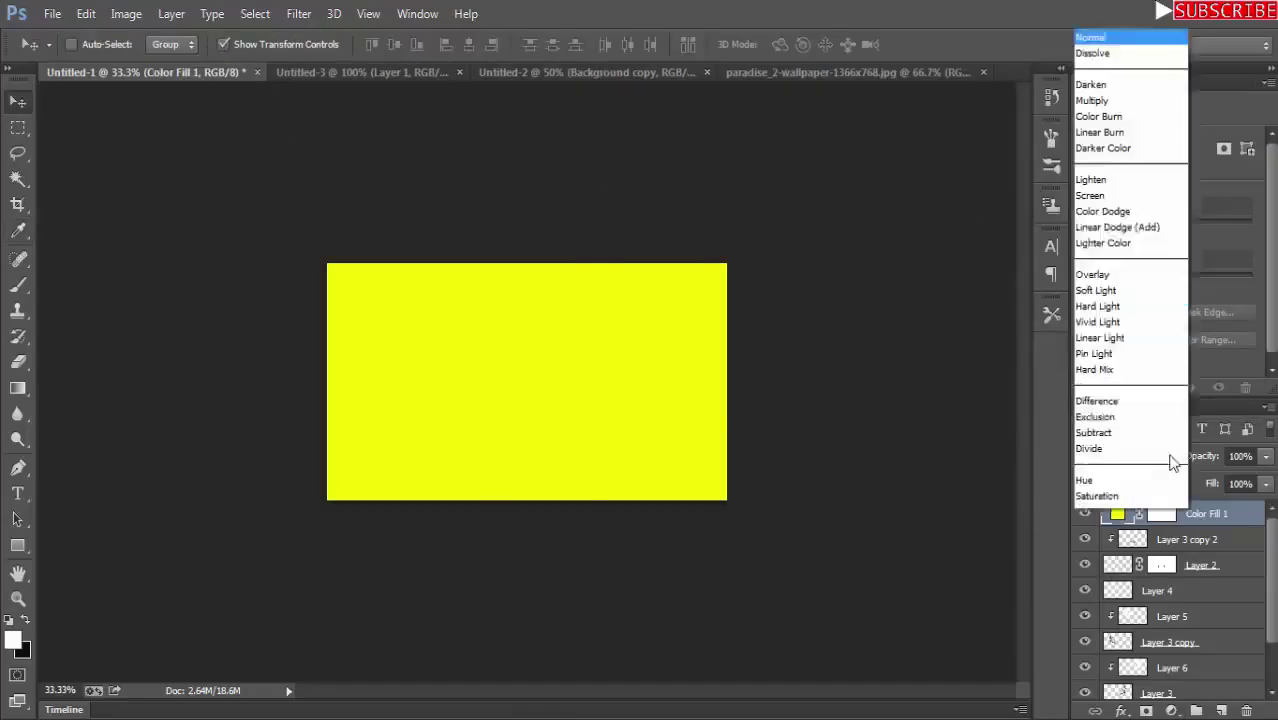
click(1101, 246)
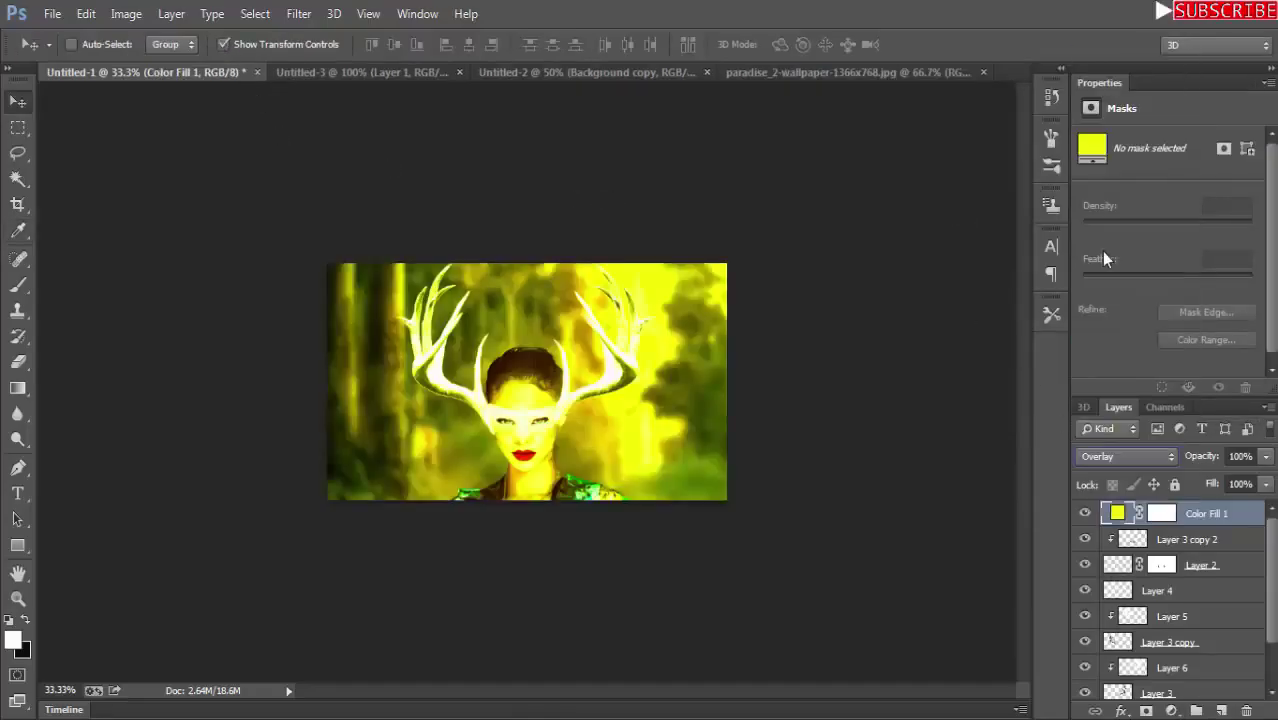
click(1268, 458)
drag(1266, 480, 1201, 484)
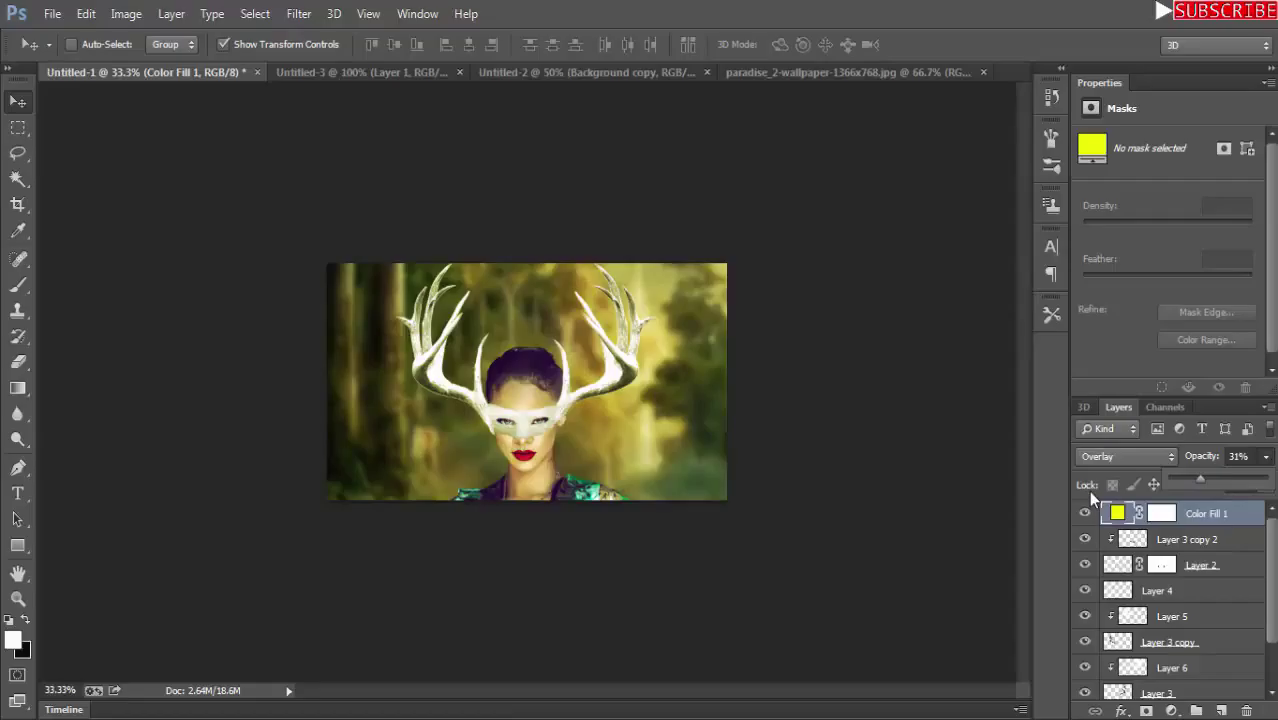
click(1271, 608)
click(1117, 634)
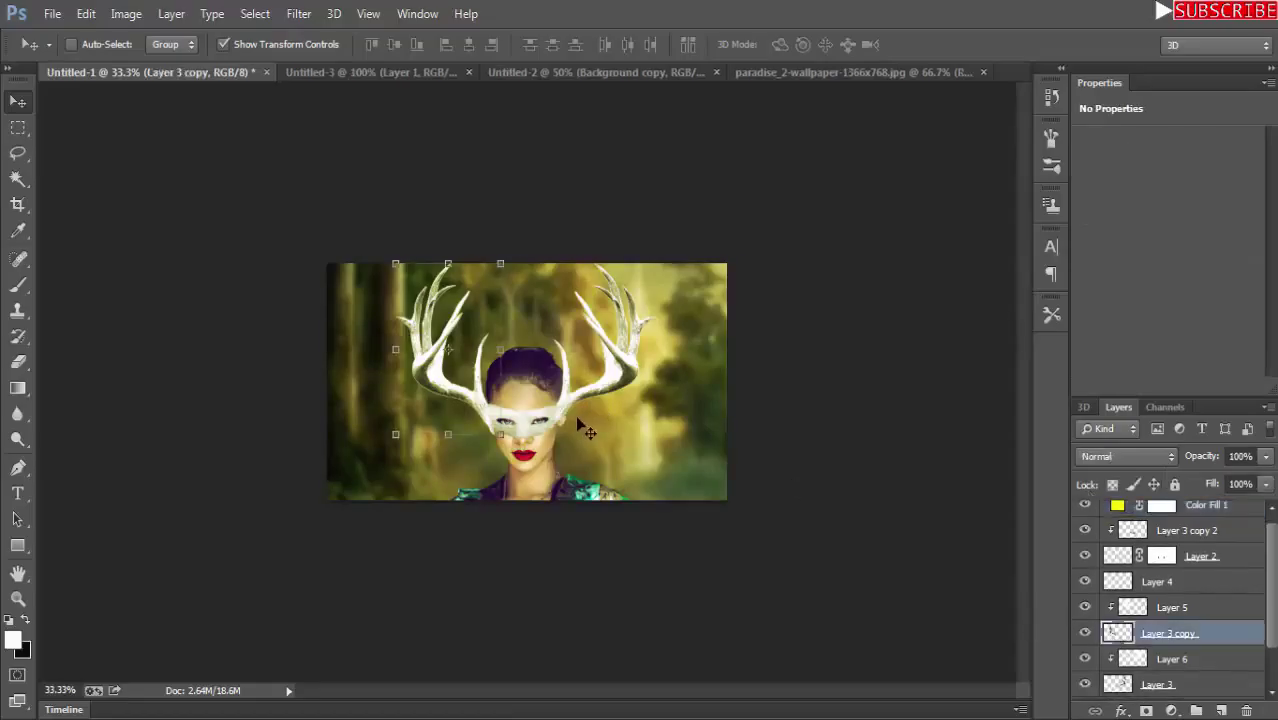
Nudge the Layer 3 copy antlers one pixel up and two right, then hide transform controls.
key(Up)
key(Up)
key(Up)
key(Right)
key(Right)
key(Right)
key(Up)
key(Up)
key(Up)
key(Up)
key(Up)
key(Right)
key(Right)
key(Down)
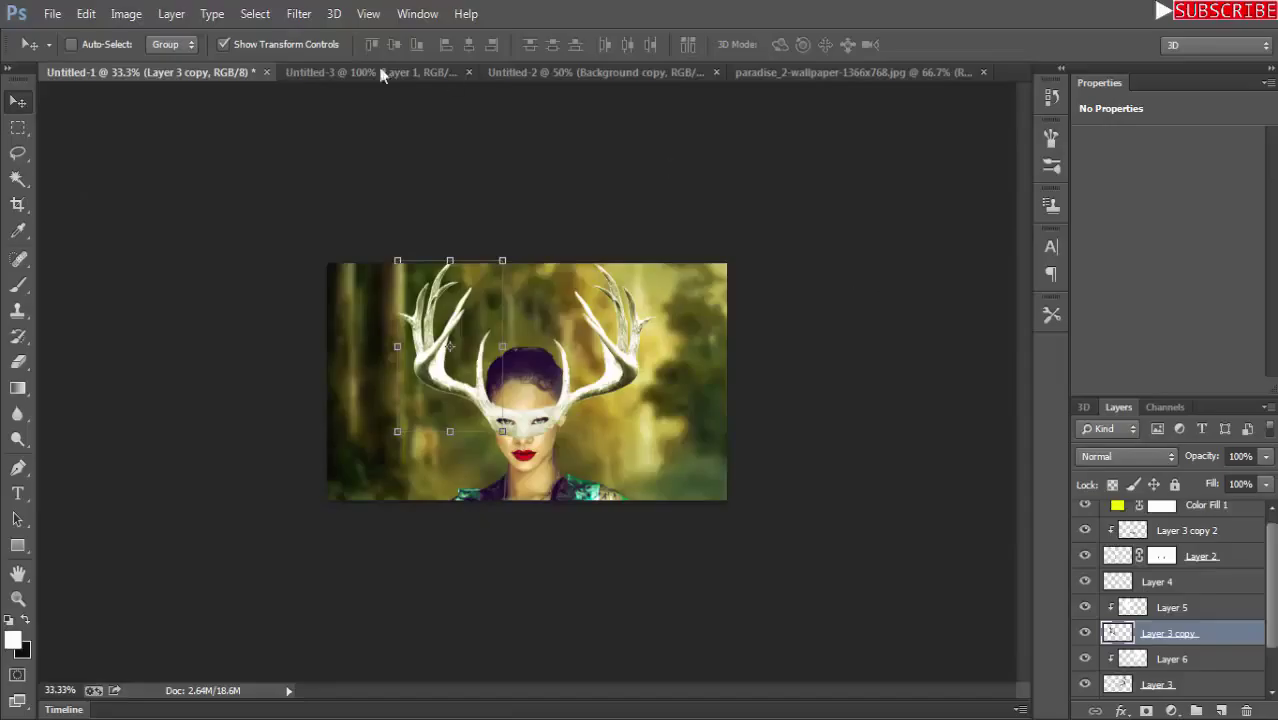
click(224, 44)
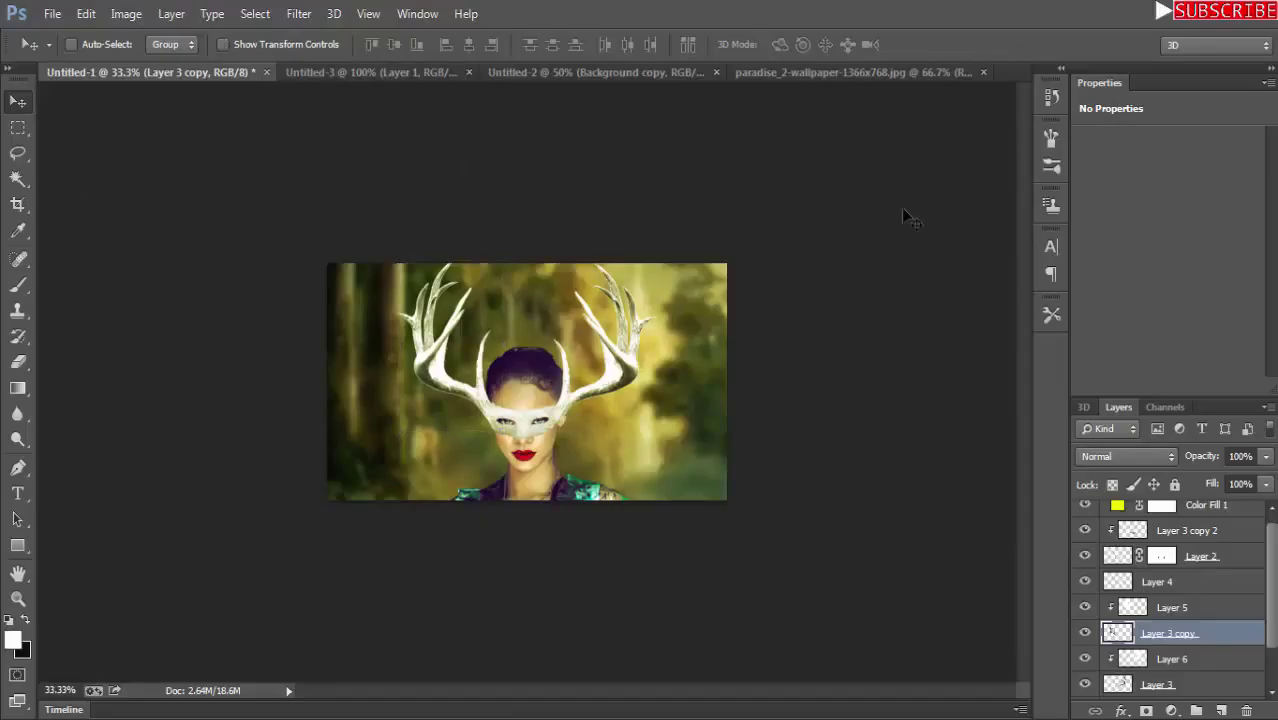